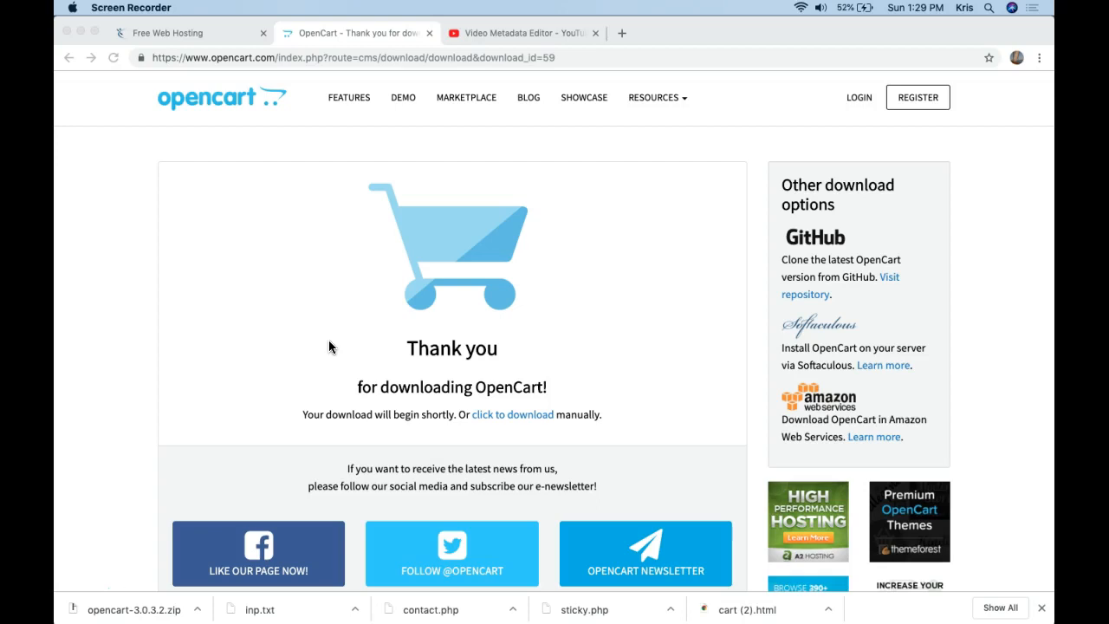
Open the hosting account's cPanel and reveal opencart-3.0.3.2.zip in the Downloads folder.
click(156, 33)
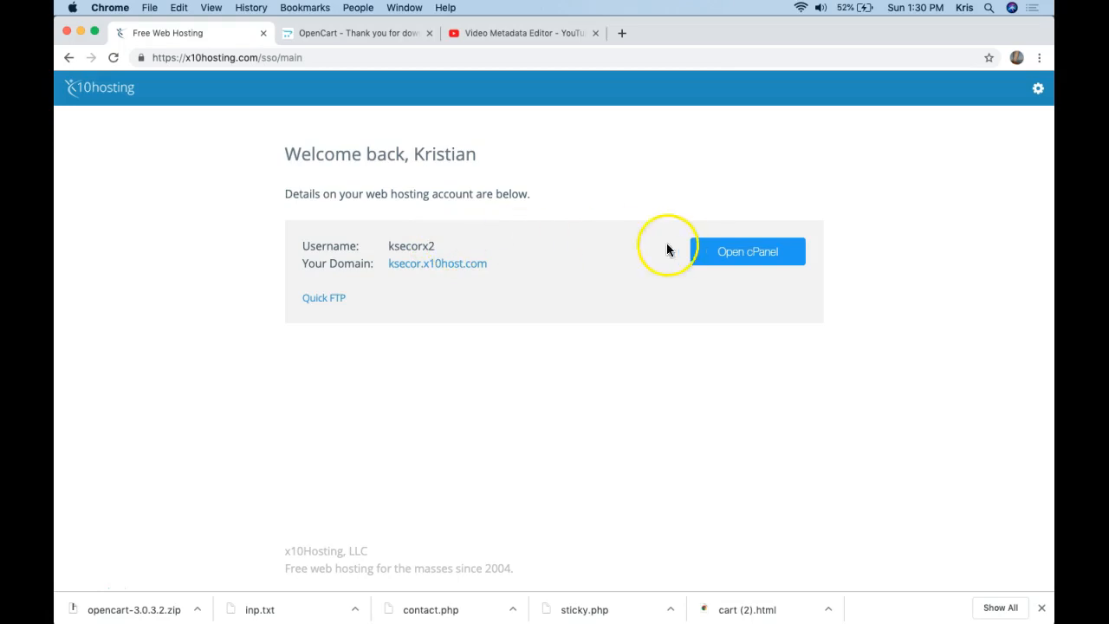
click(706, 252)
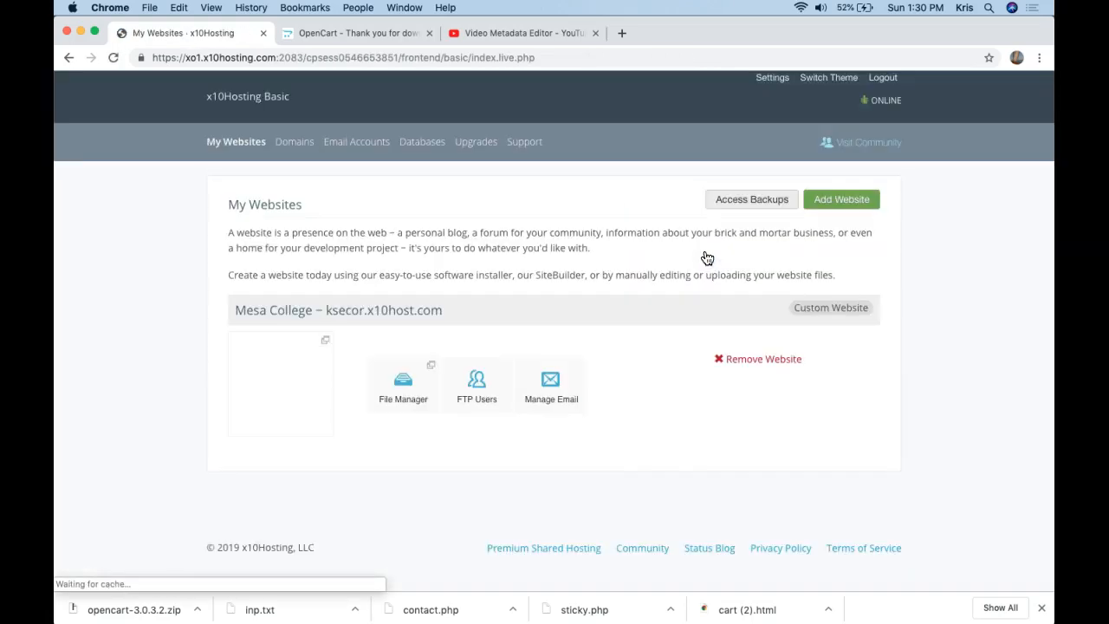
click(197, 609)
click(236, 588)
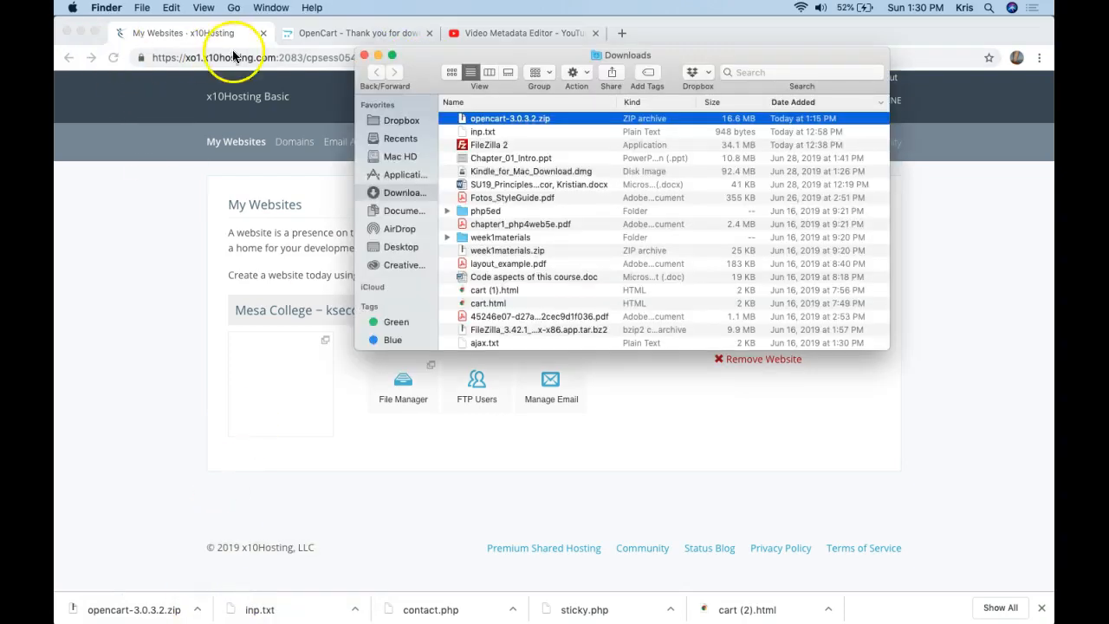
Move the OpenCart zip from Downloads onto the desktop and close the Downloads window.
click(81, 33)
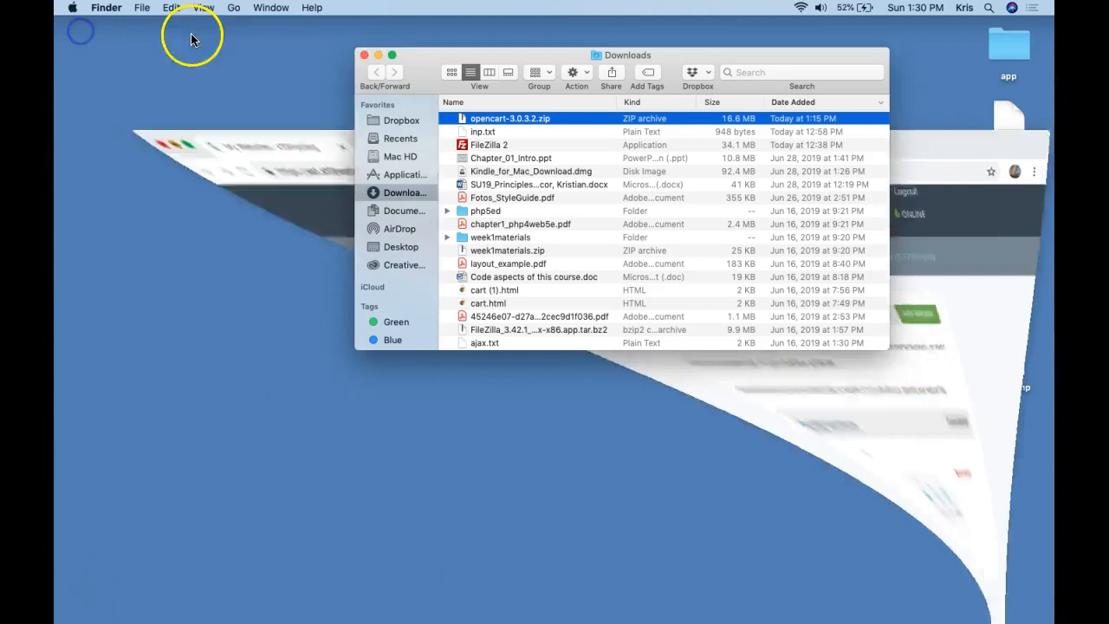
drag(460, 117, 182, 106)
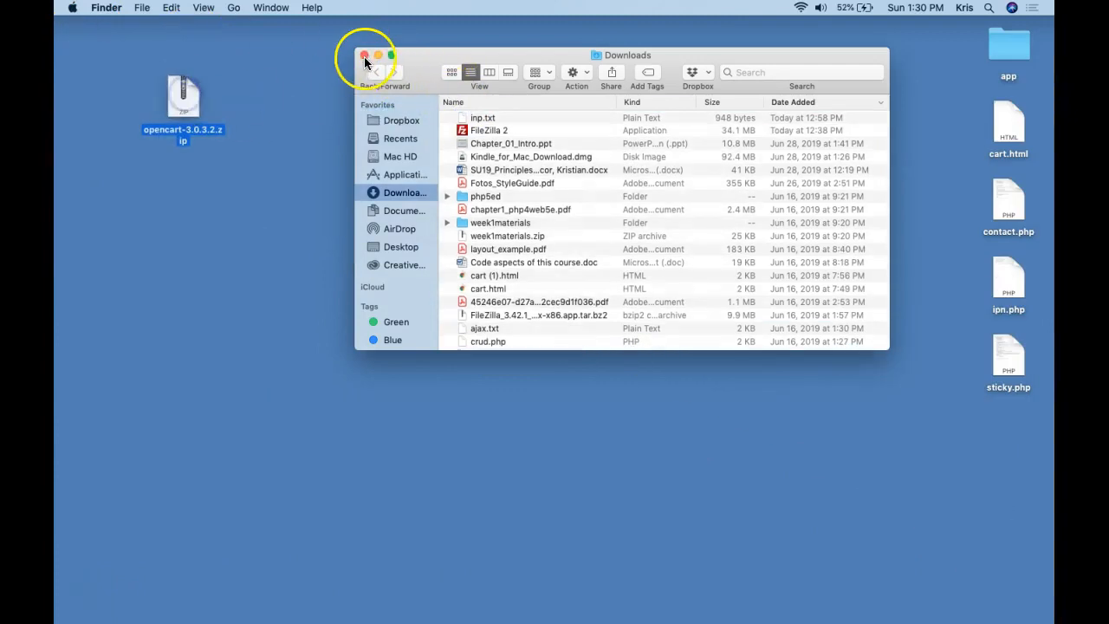
click(364, 59)
Rename the zip on the desktop to opencart.zip and bring the browser back.
click(1016, 368)
key(Right)
key(BackSpace)
key(BackSpace)
key(BackSpace)
key(BackSpace)
key(BackSpace)
key(BackSpace)
key(BackSpace)
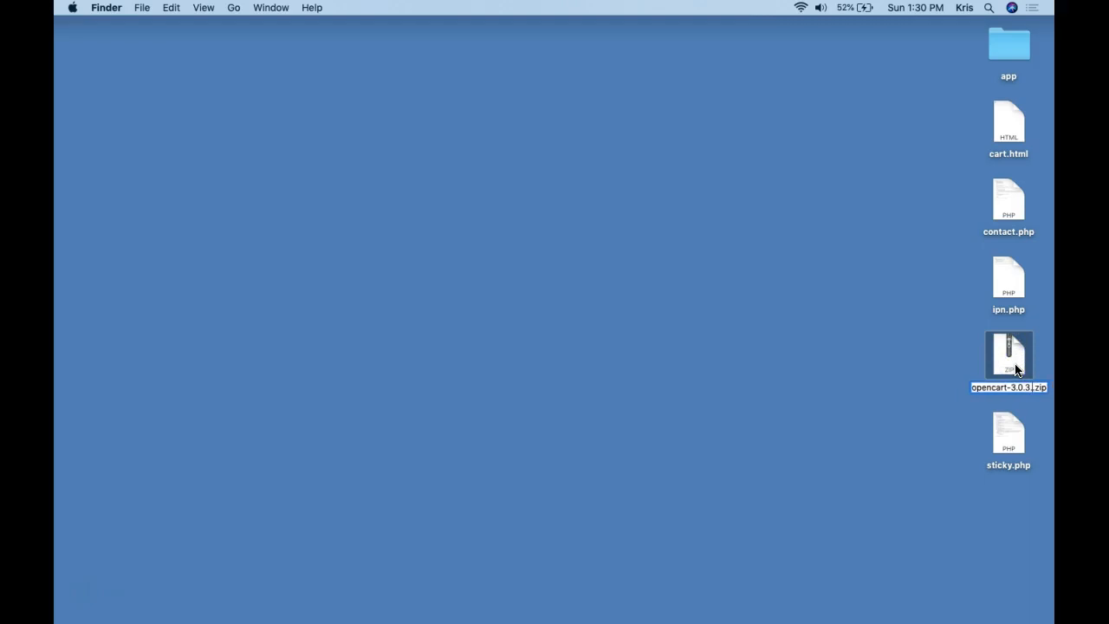
click(1011, 357)
click(802, 357)
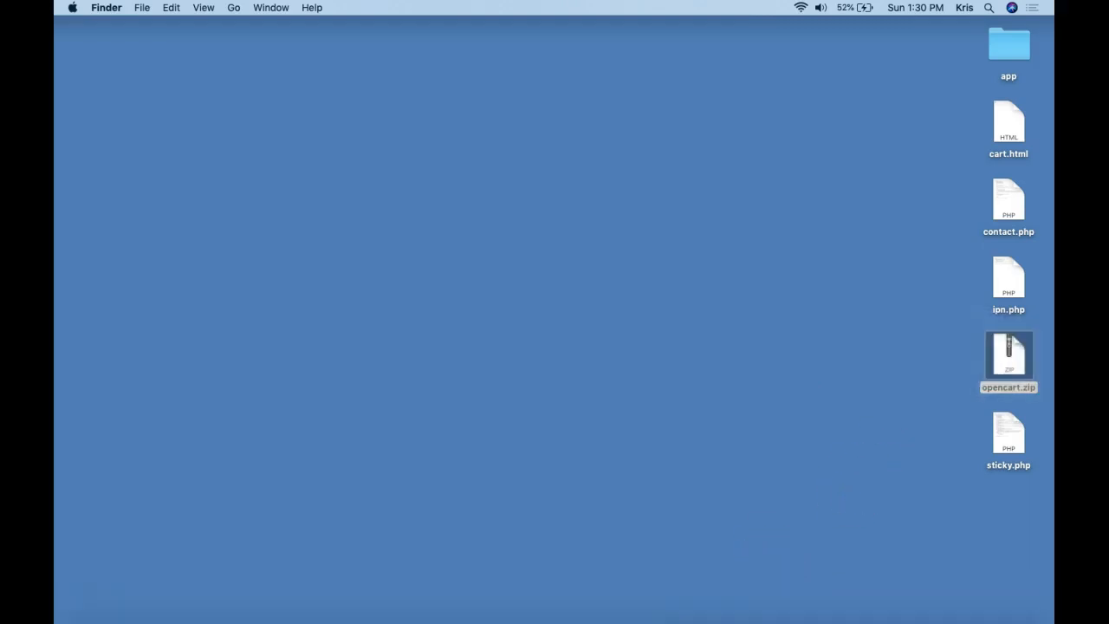
click(568, 609)
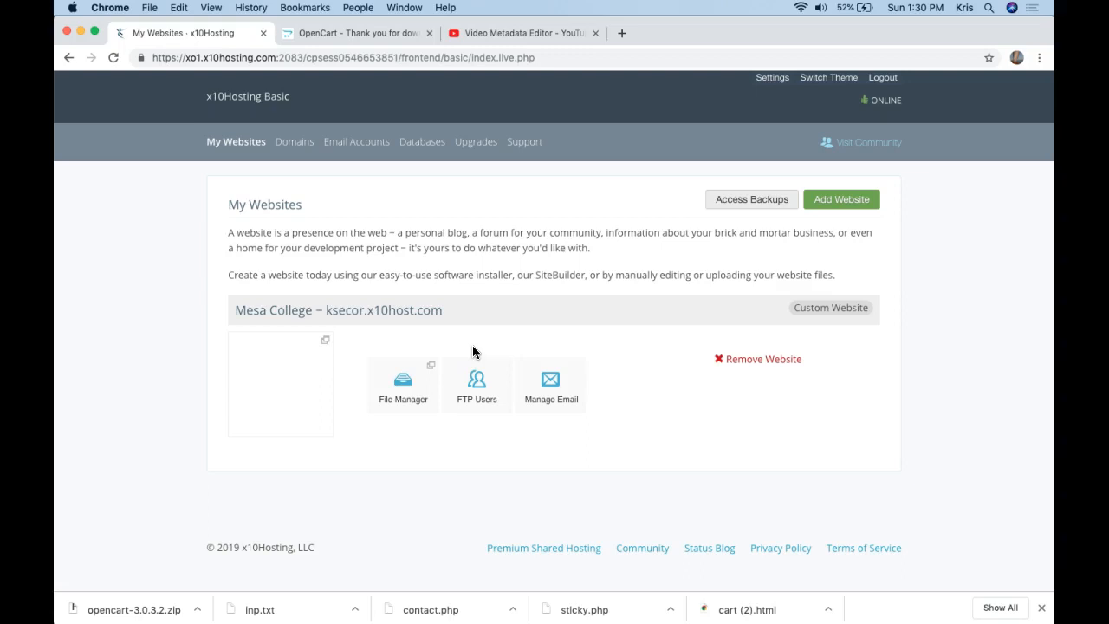
Open the hosted domains list and visit the site's domain to view its web root.
click(817, 307)
click(623, 300)
click(428, 312)
click(241, 315)
click(298, 313)
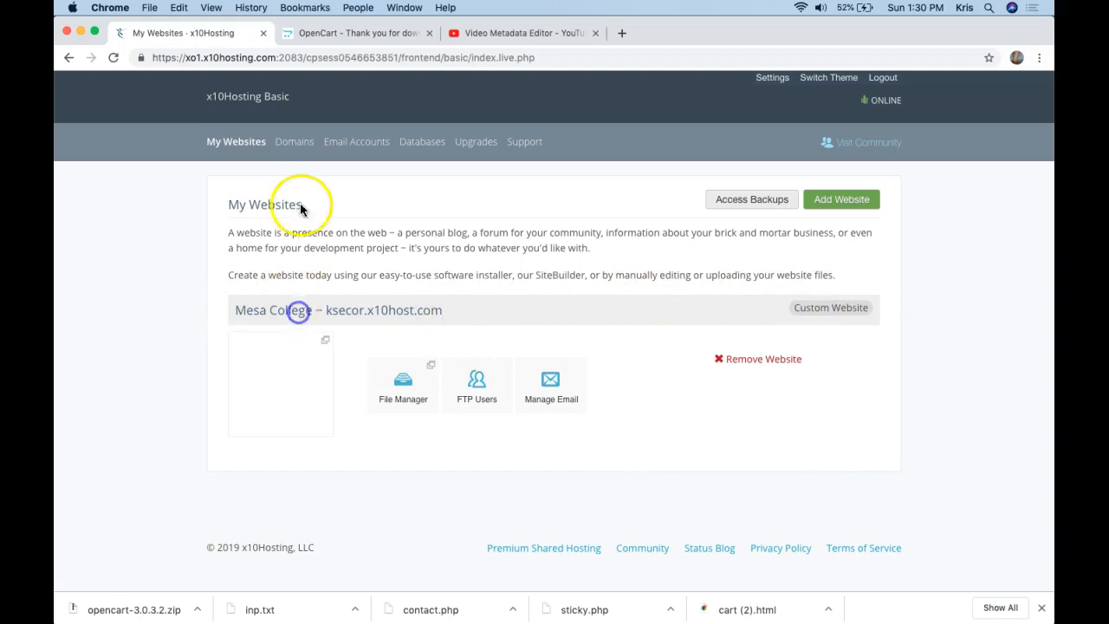
click(294, 141)
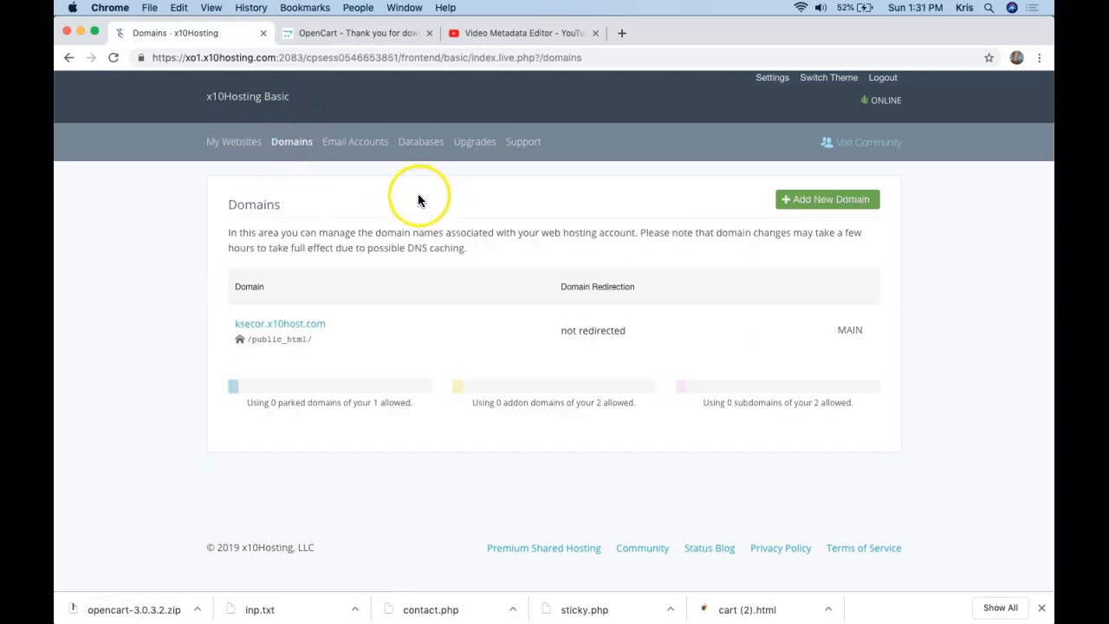
click(289, 326)
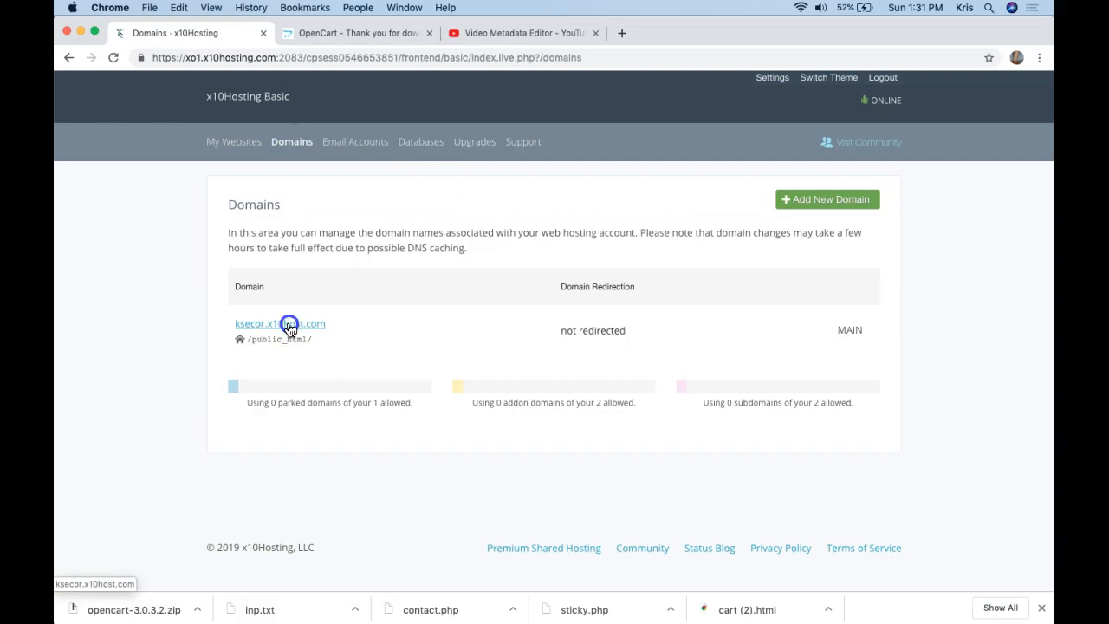
Confirm the web root holds only cgi-bin, then go to the MySQL Databases page.
click(410, 139)
click(292, 58)
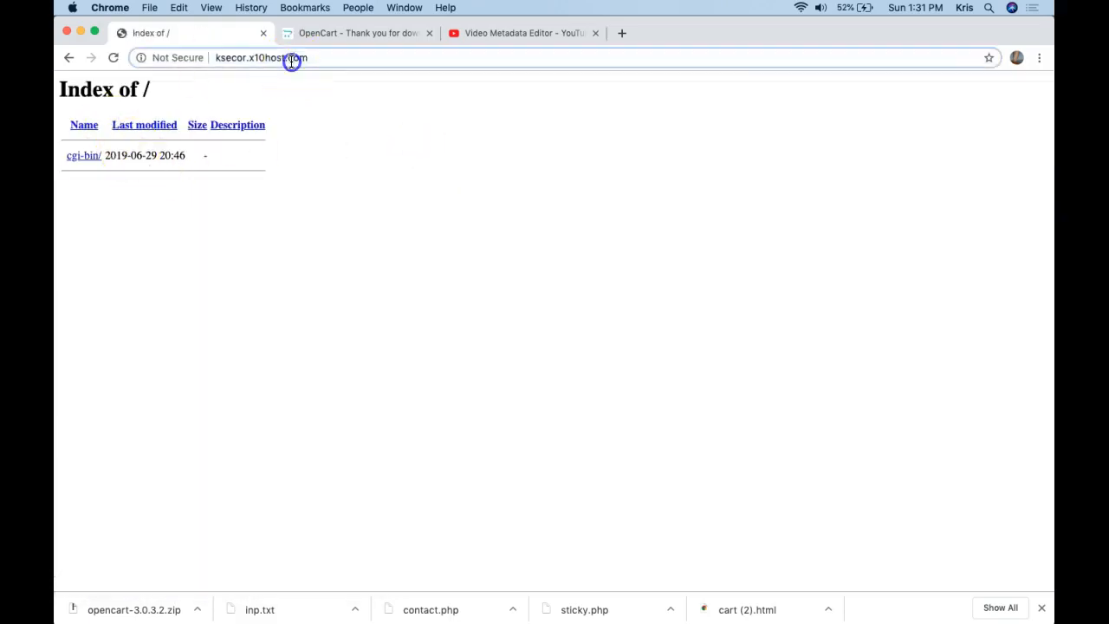
click(70, 57)
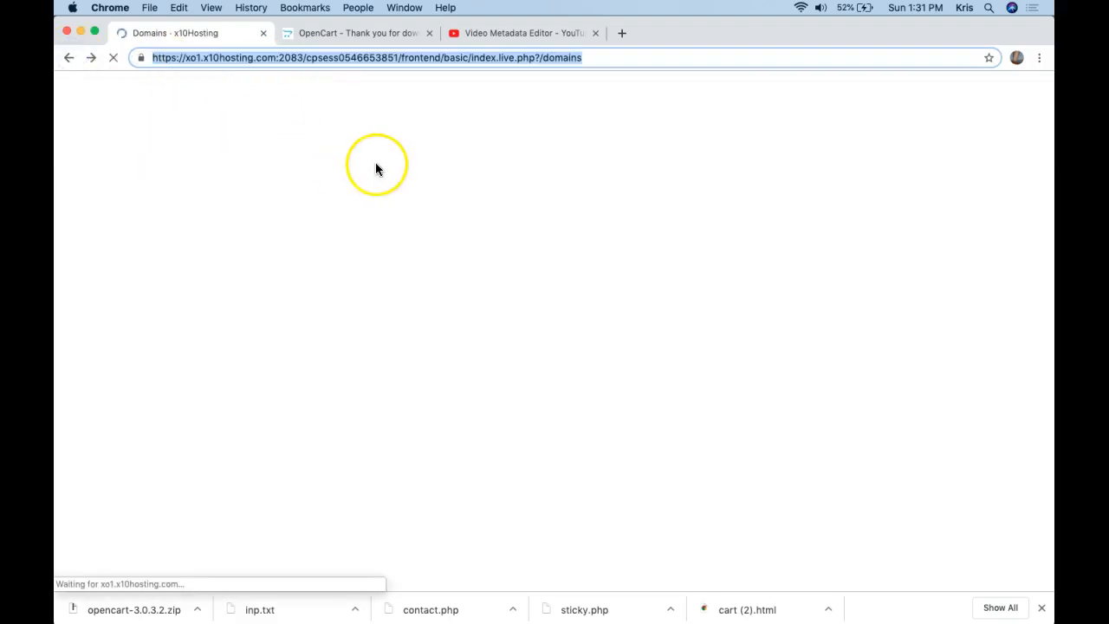
click(421, 141)
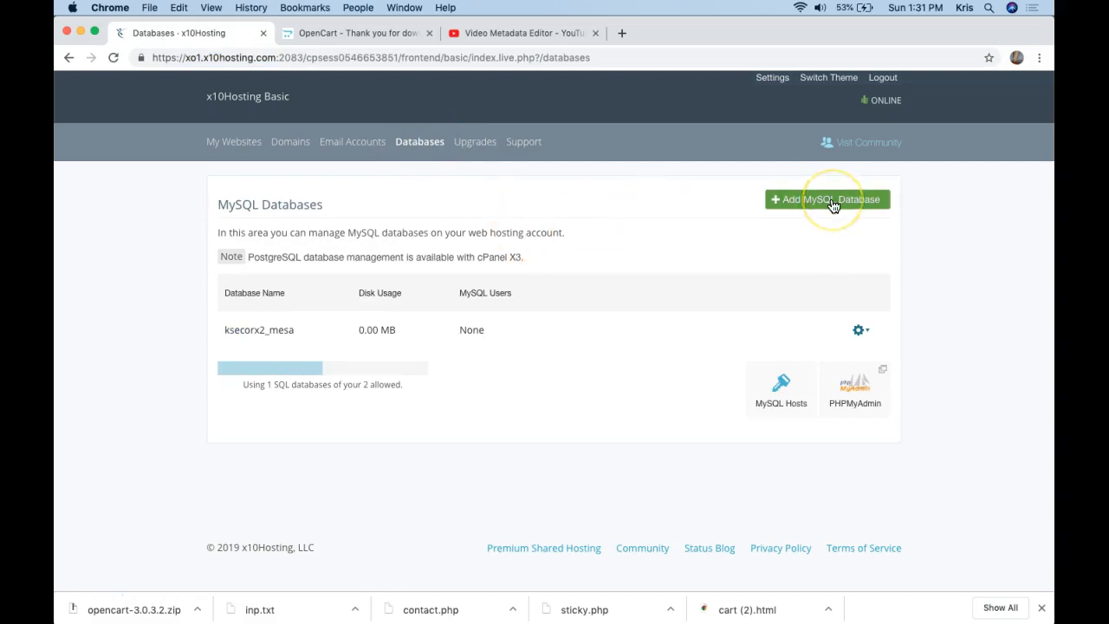
Check the ksecorx2_mesa database's users, then launch phpMyAdmin in a new tab.
drag(282, 330, 213, 330)
click(342, 361)
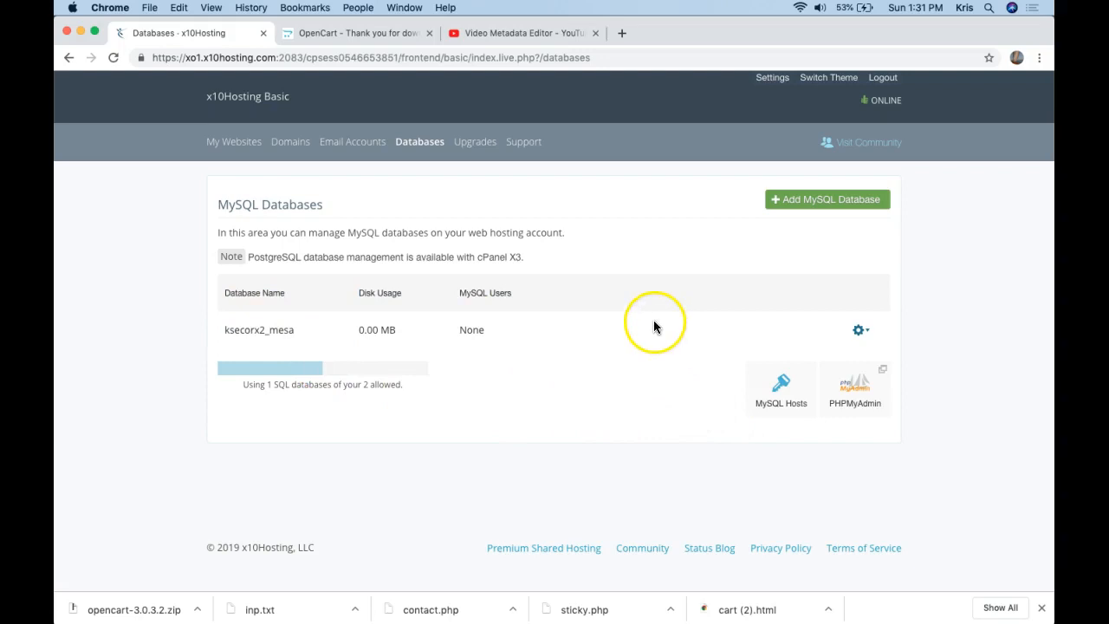
click(860, 330)
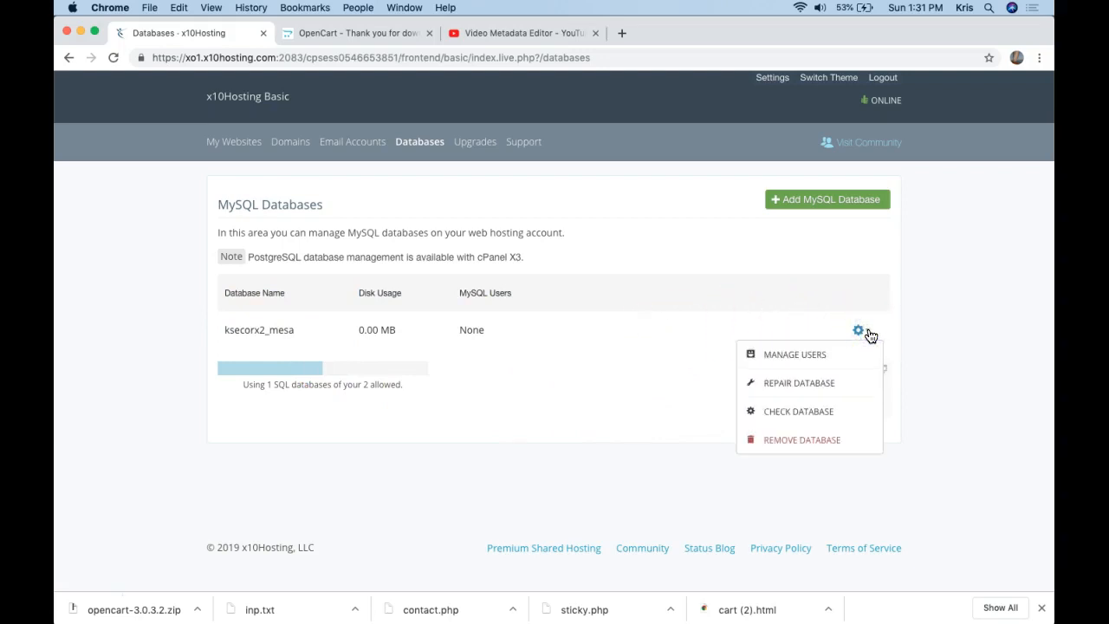
click(795, 354)
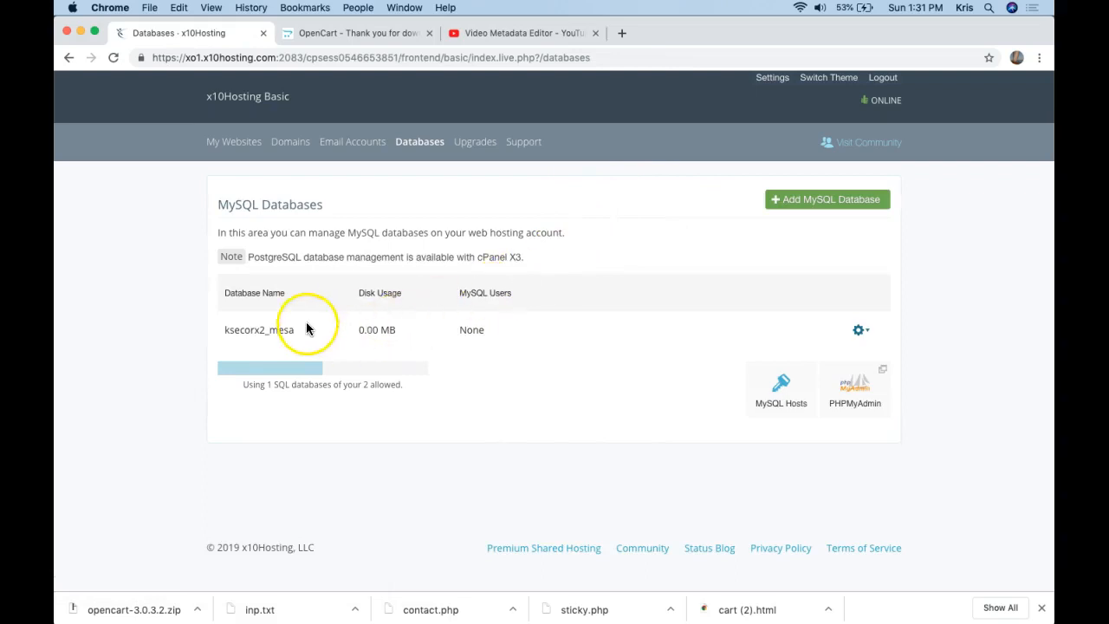
click(858, 387)
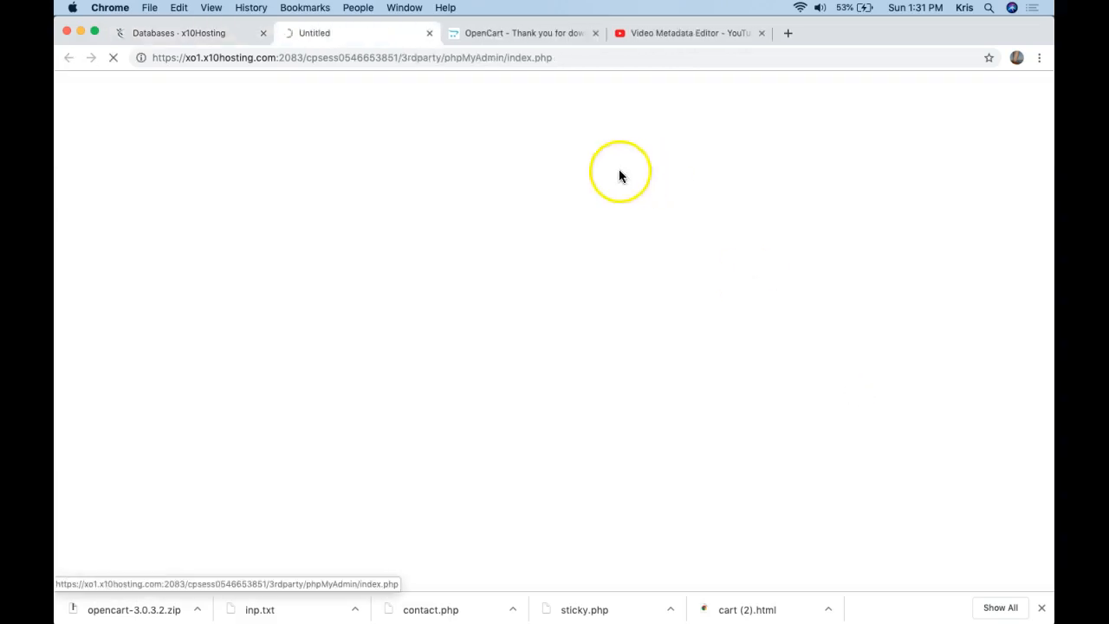
Confirm ksecorx2_mesa has no tables in phpMyAdmin, then return to My Websites in cPanel.
click(213, 40)
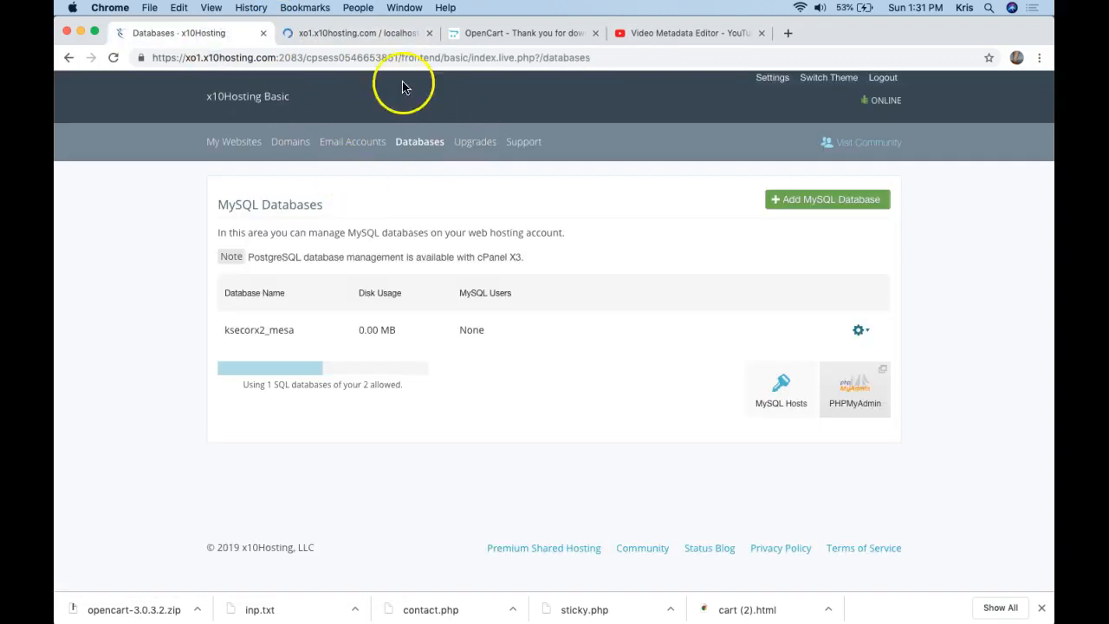
click(373, 34)
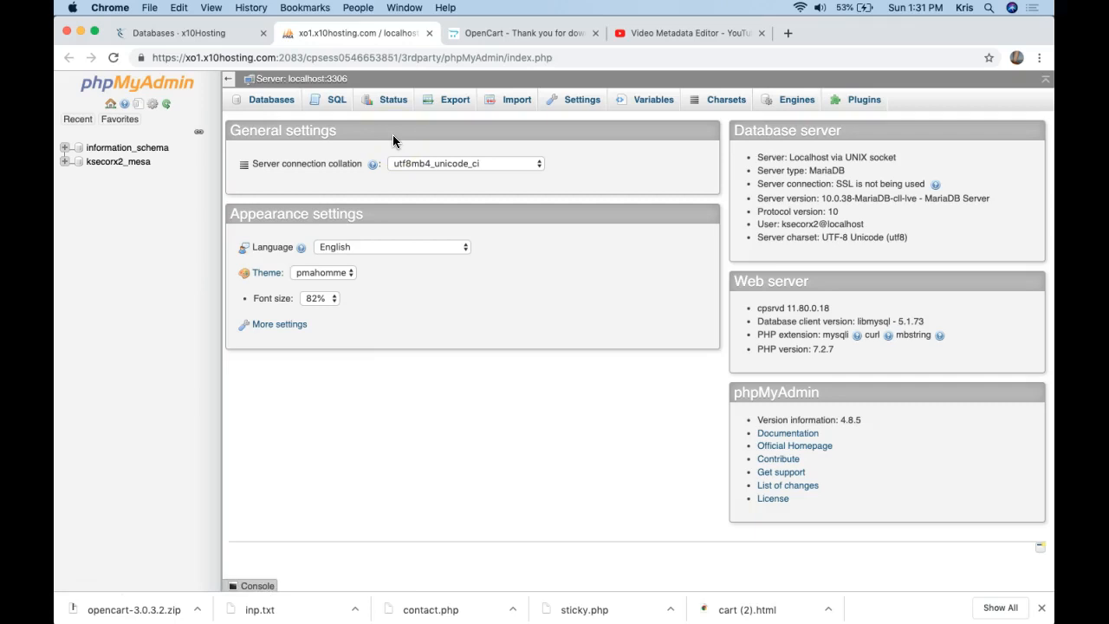
click(132, 166)
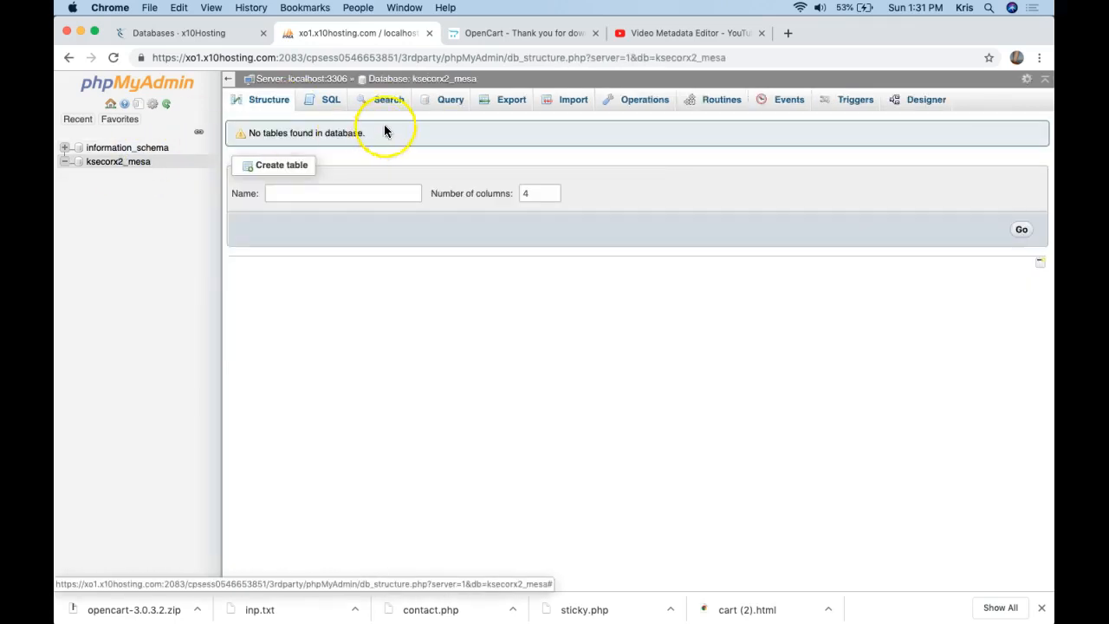
drag(484, 78, 416, 74)
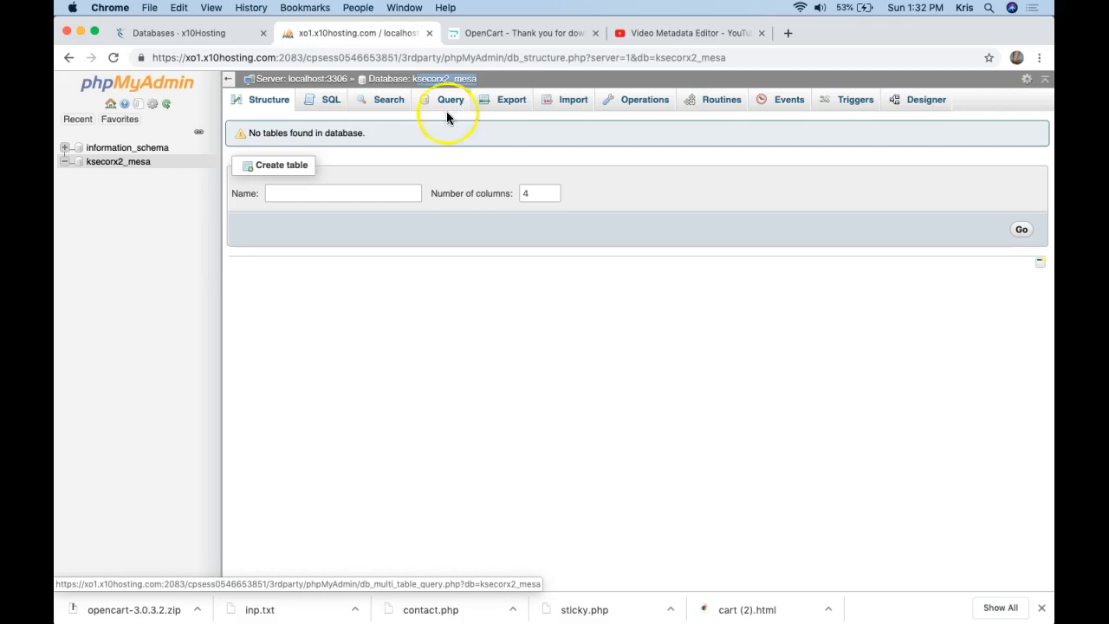
click(178, 33)
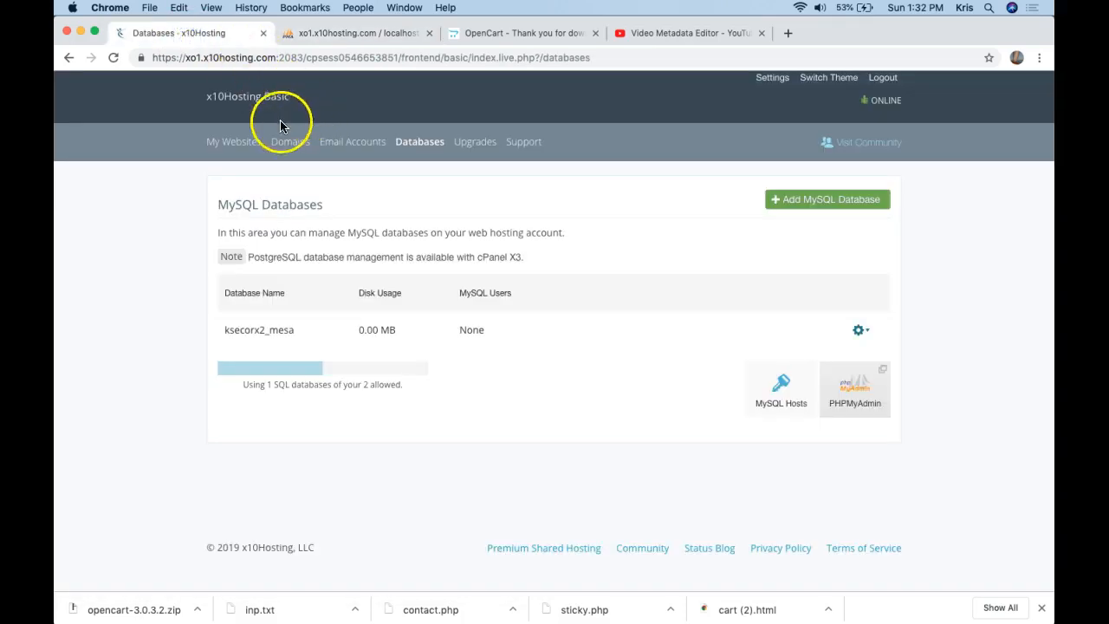
click(249, 149)
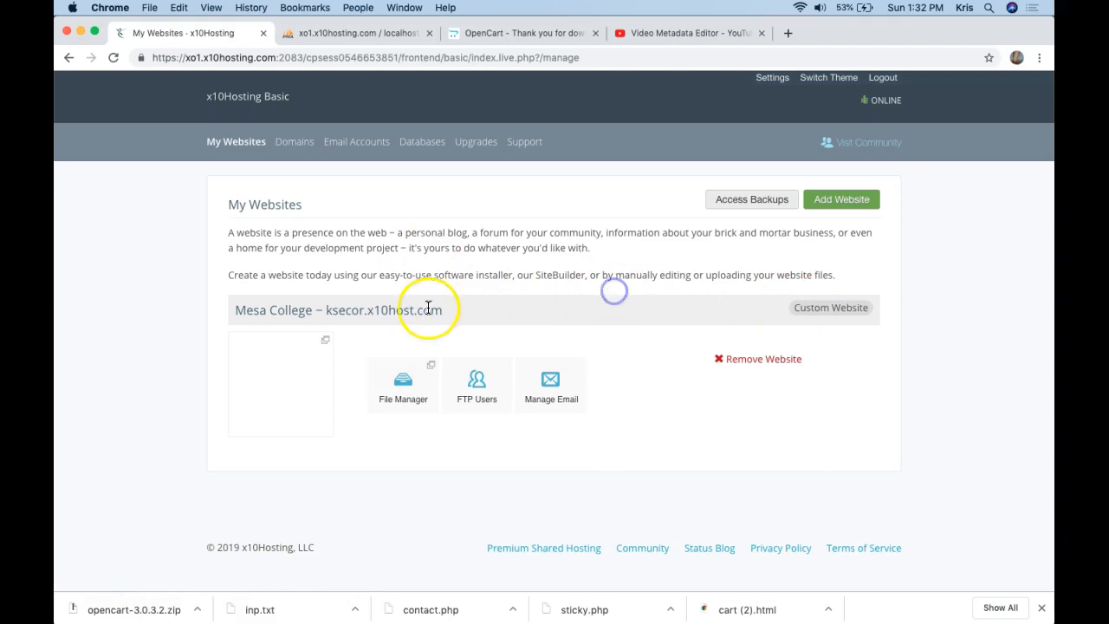
Open File Manager on the public_html folder and start an upload into it.
click(399, 385)
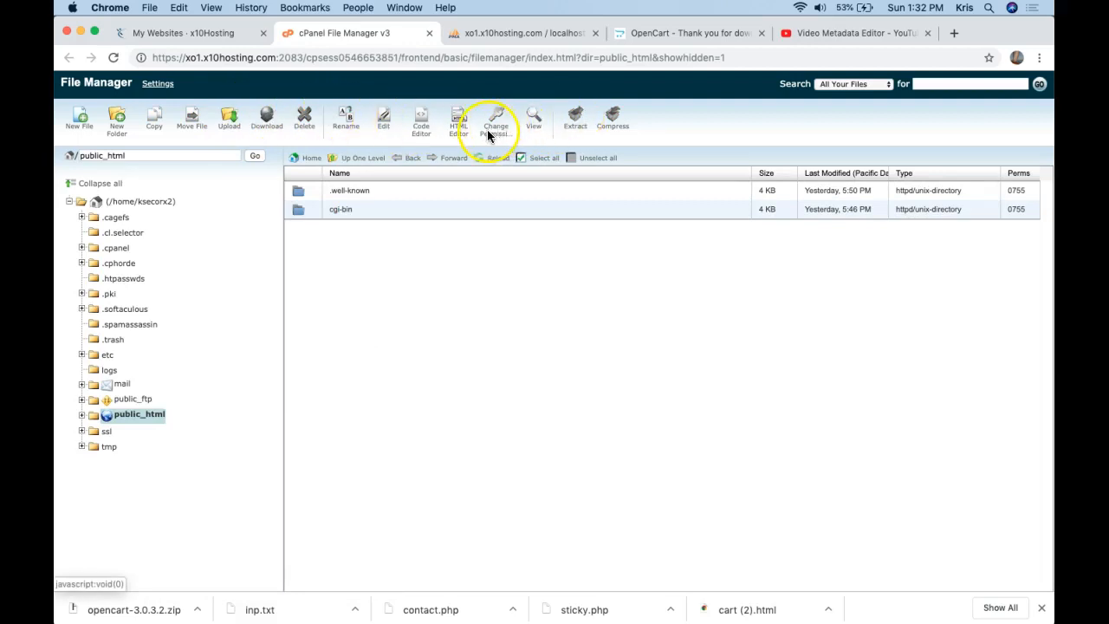
click(82, 416)
click(127, 415)
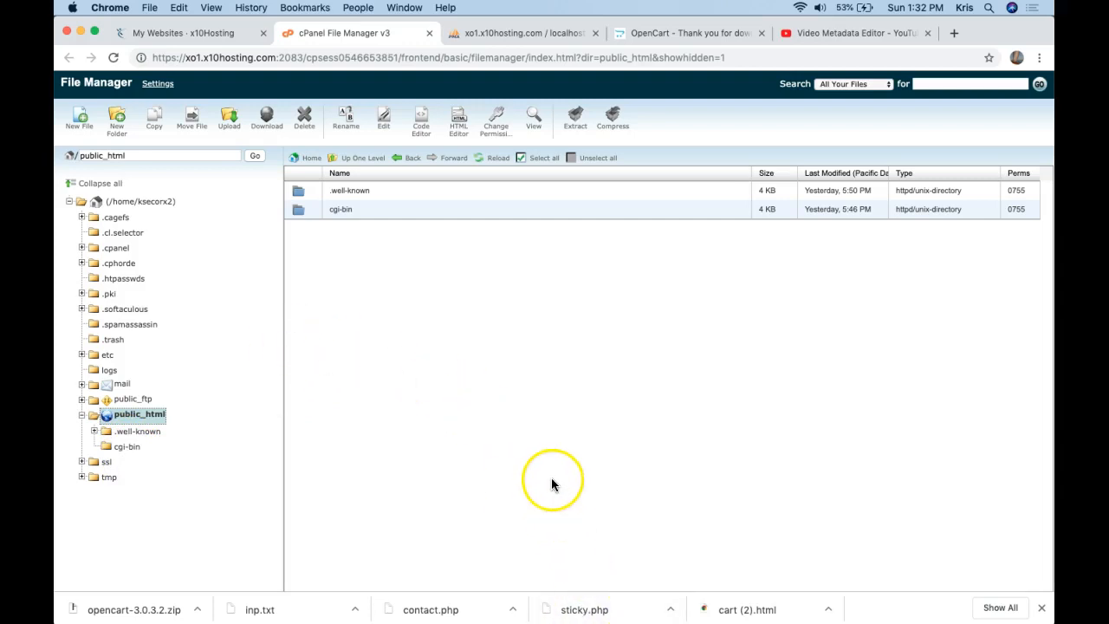
click(229, 119)
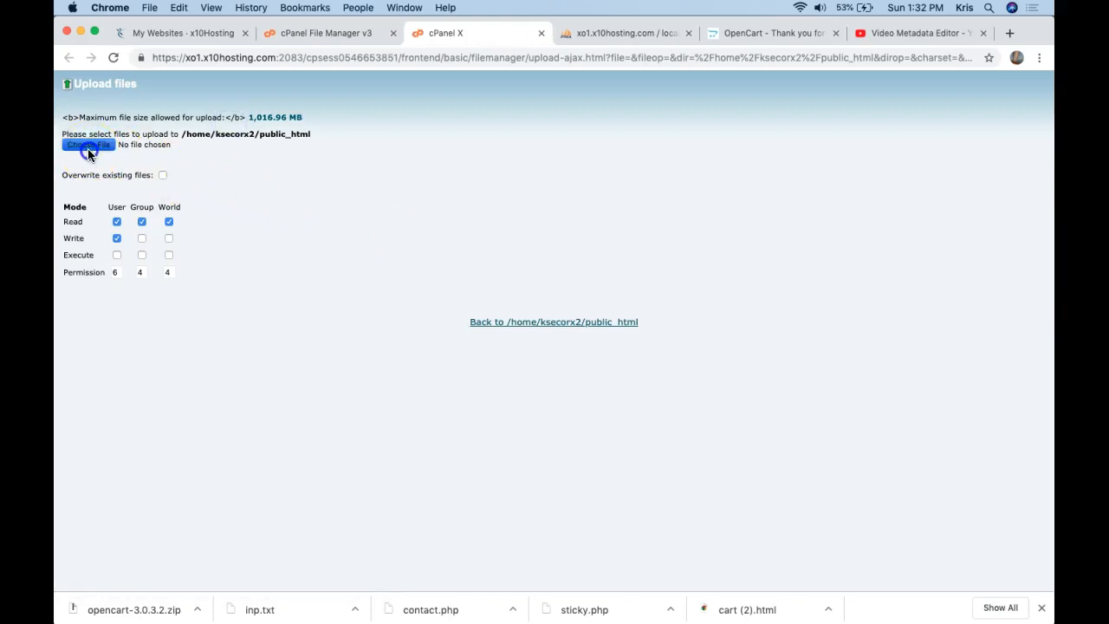
Choose opencart.zip from the desktop as the file to upload to public_html.
click(97, 144)
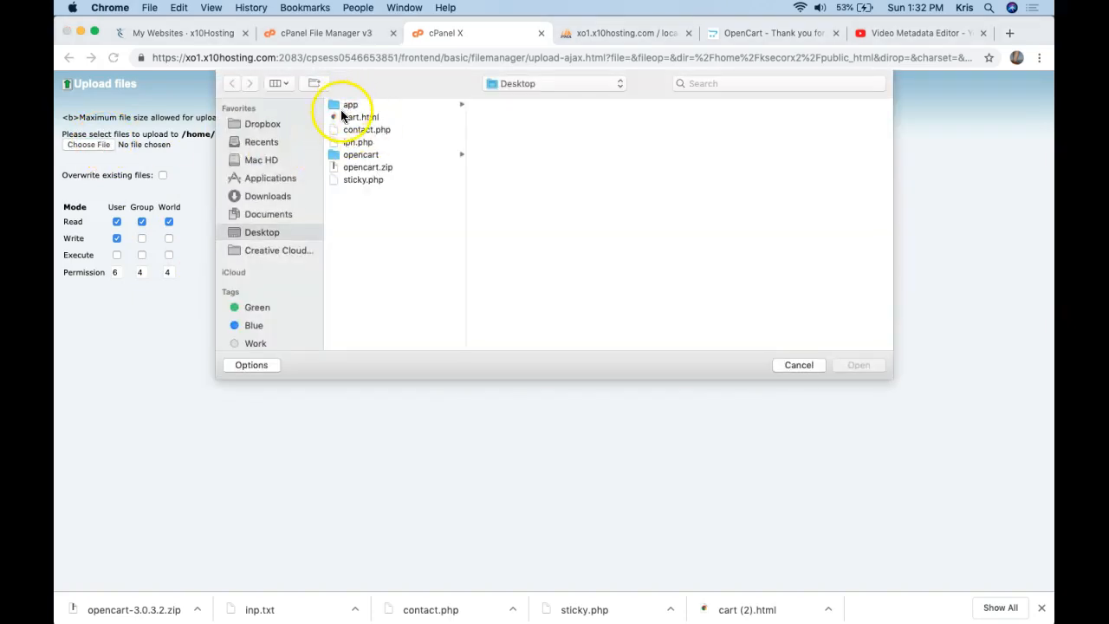
click(361, 167)
click(853, 365)
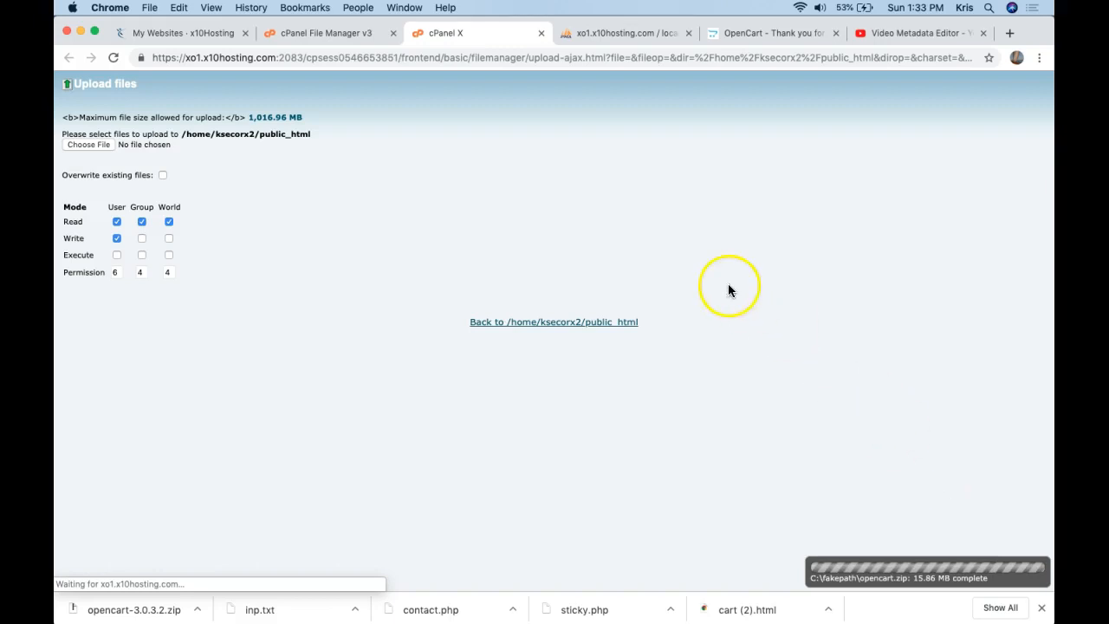
Reload the public_html listing in File Manager, which still shows only .well-known and cgi-bin.
click(333, 34)
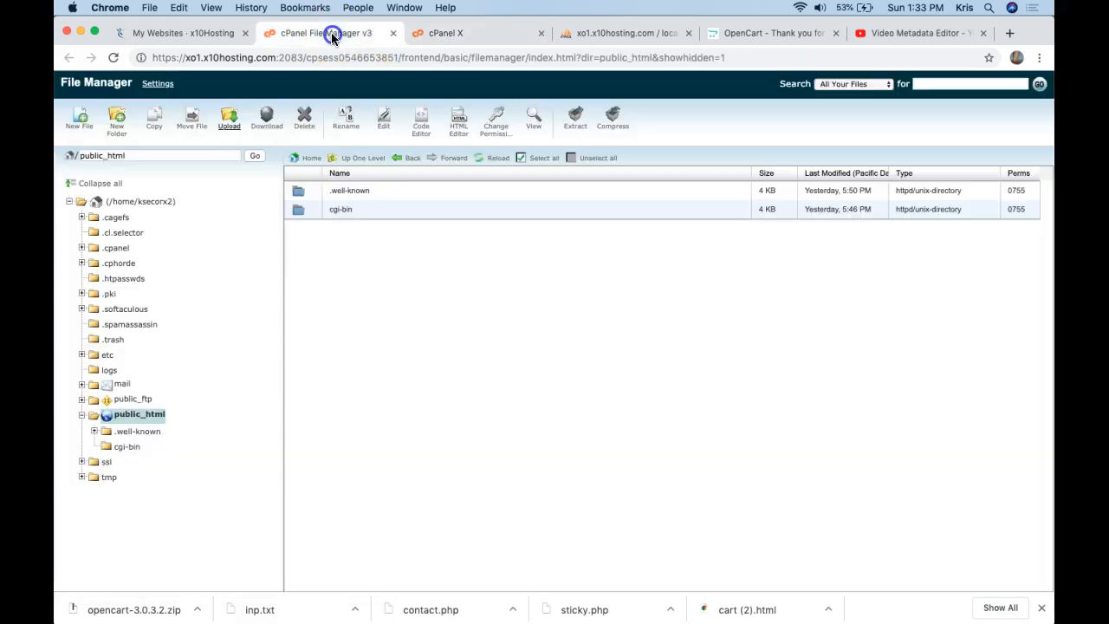
click(493, 160)
click(496, 162)
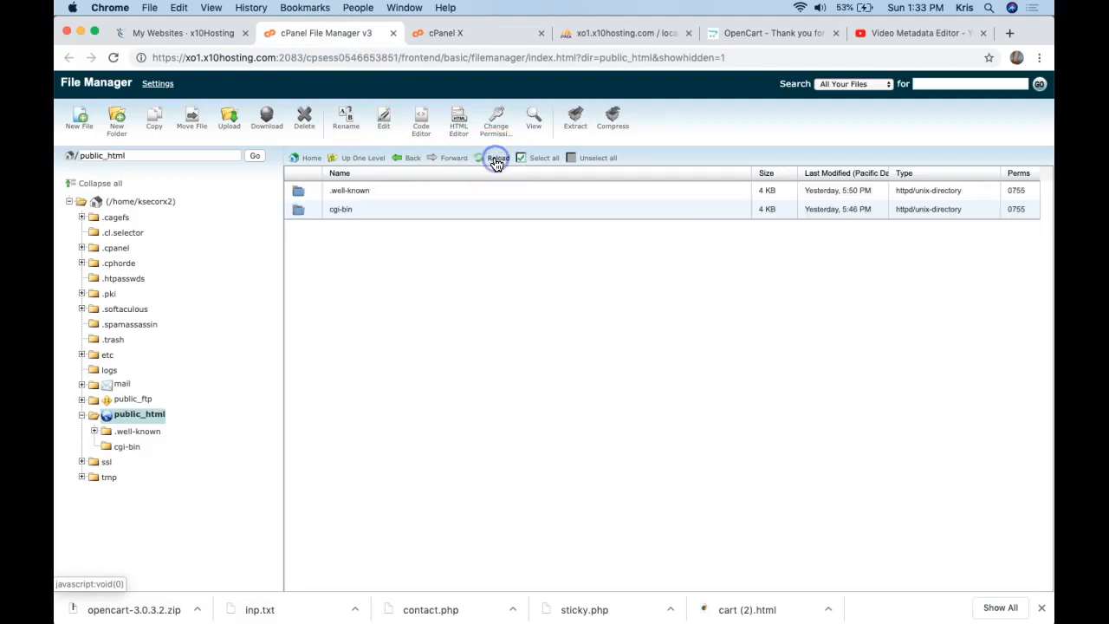
click(495, 162)
click(496, 162)
click(525, 163)
click(503, 157)
Connect FileZilla to the saved x10host FTP site from the Site Manager.
mouse_move(572, 617)
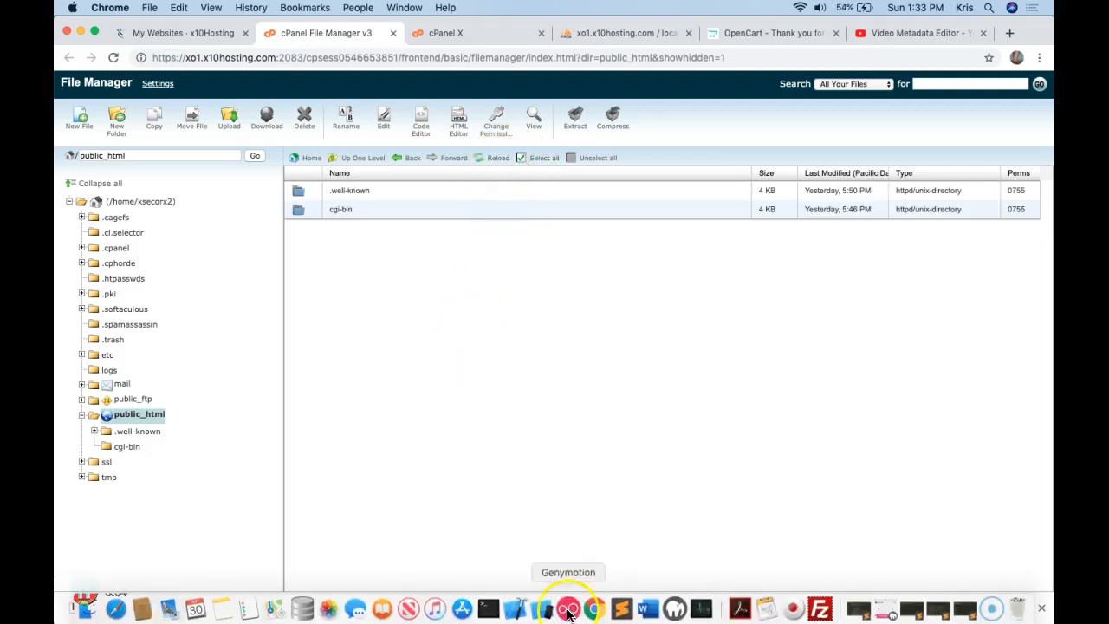
click(820, 608)
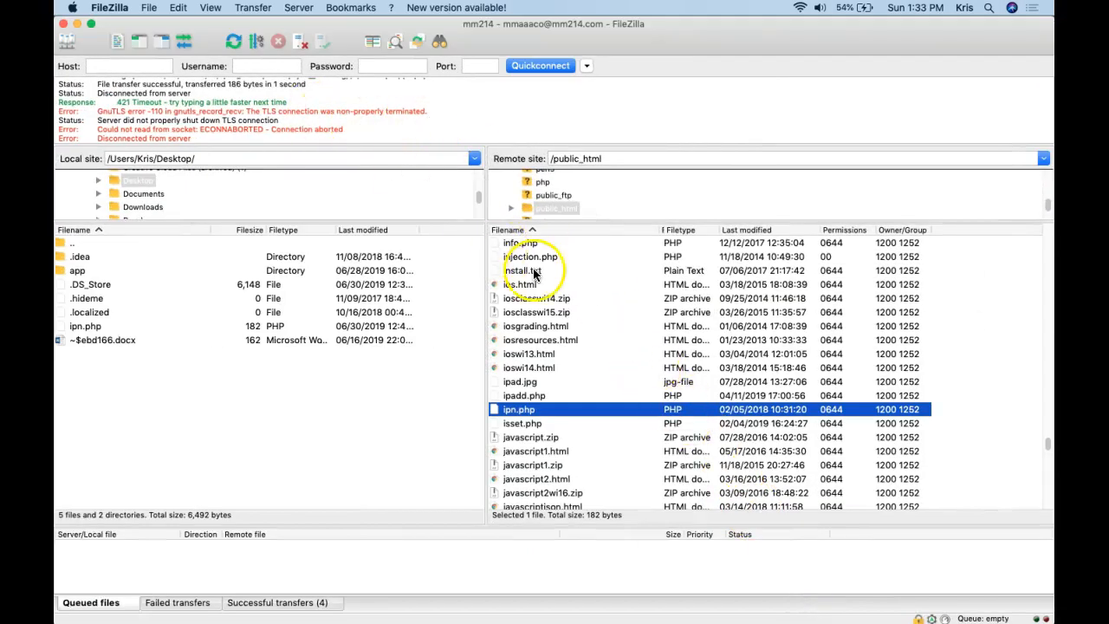
scroll(534, 274, up, 10)
scroll(534, 274, up, 4)
click(148, 8)
click(177, 29)
click(365, 253)
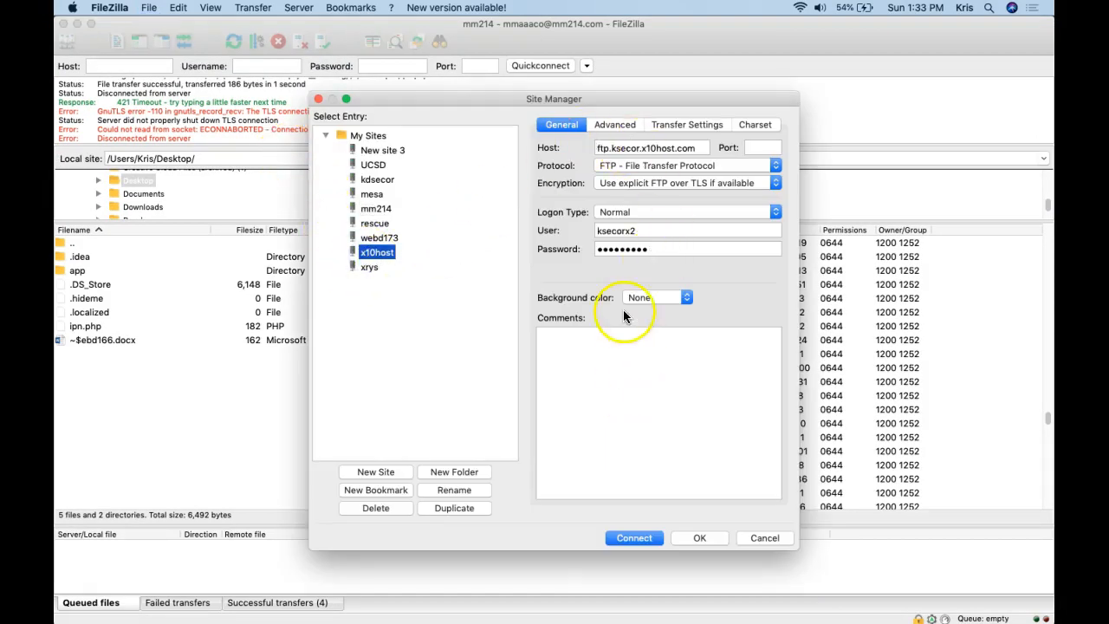
double_click(639, 231)
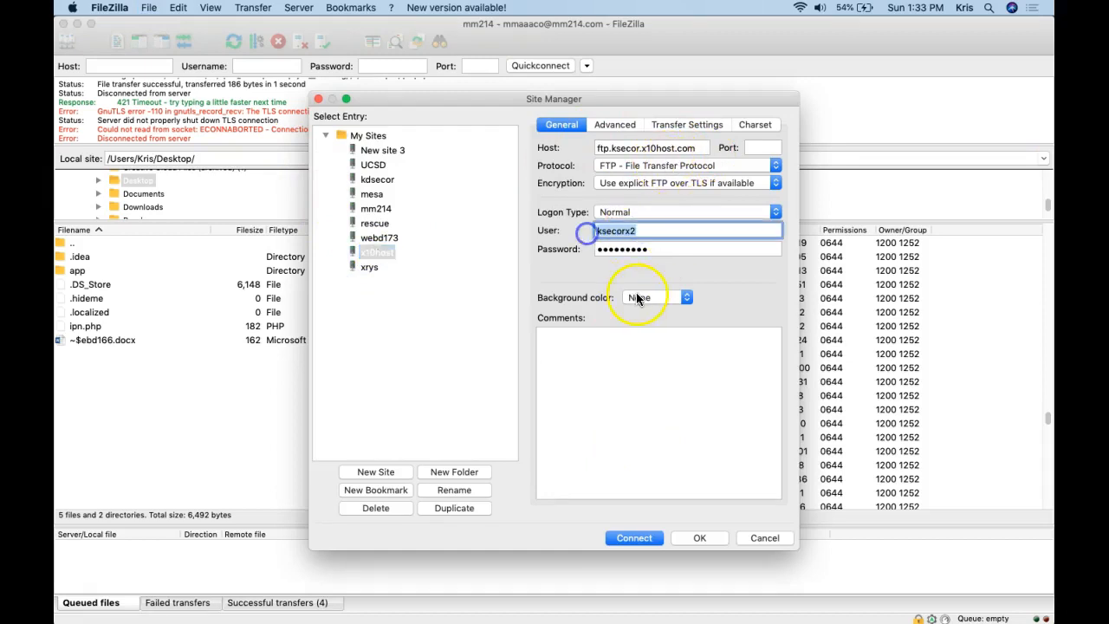
click(631, 538)
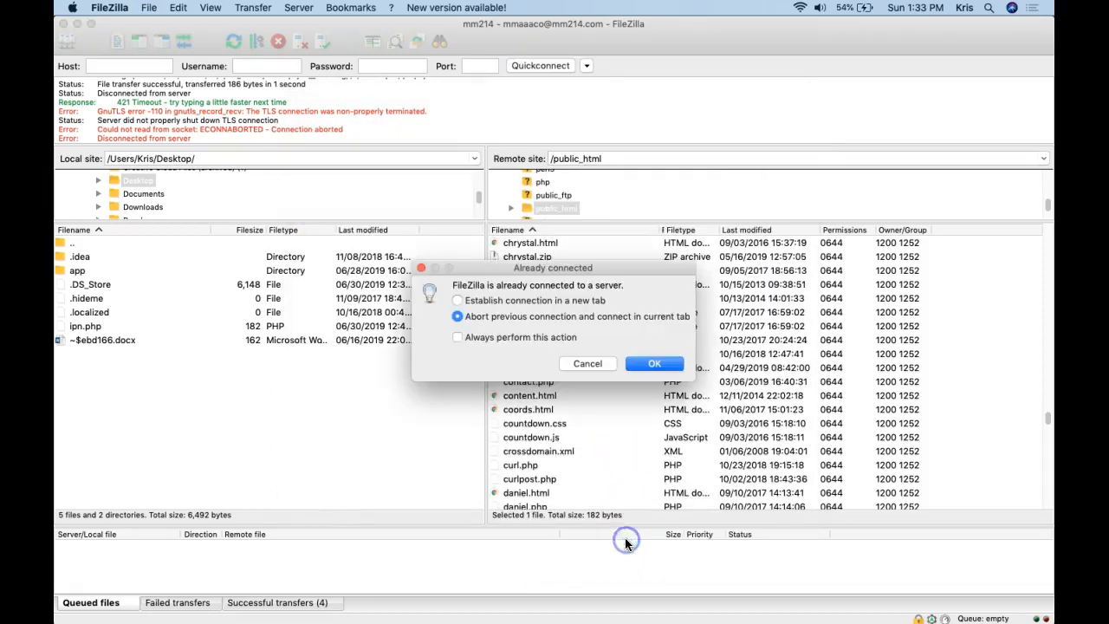
click(646, 361)
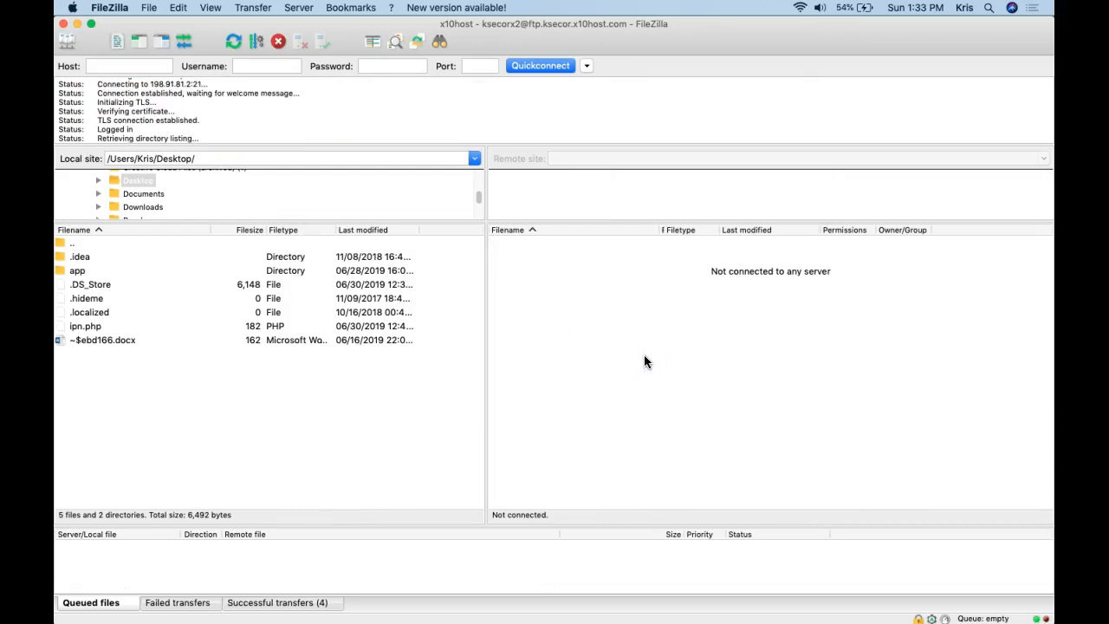
Upload opencart.zip from the desktop into the remote public_html folder.
scroll(644, 361, down, 3)
double_click(559, 354)
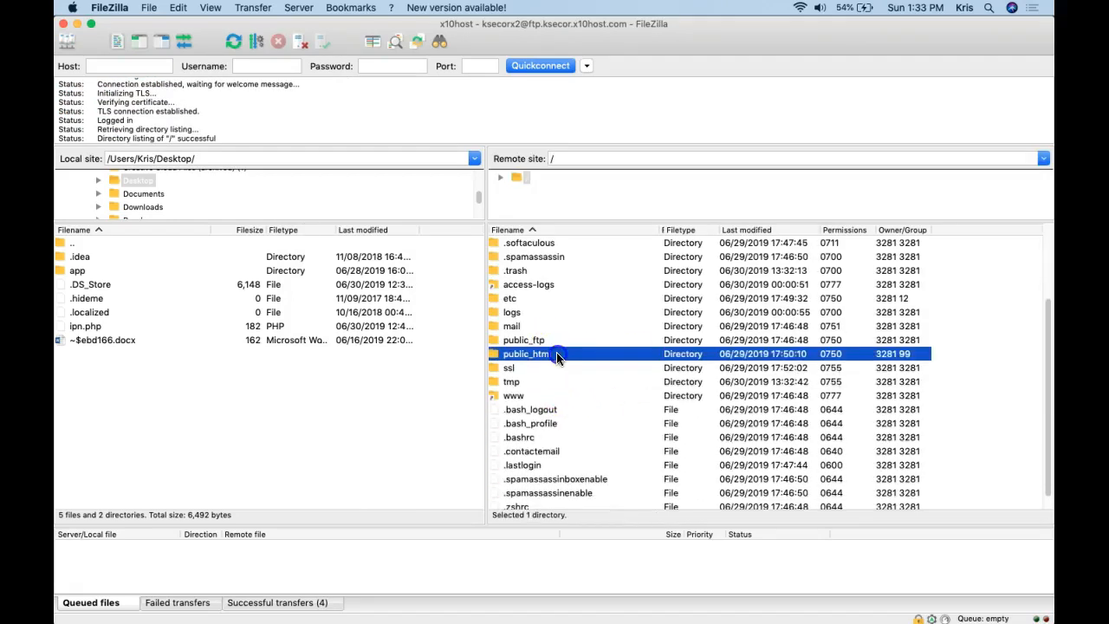
right_click(557, 356)
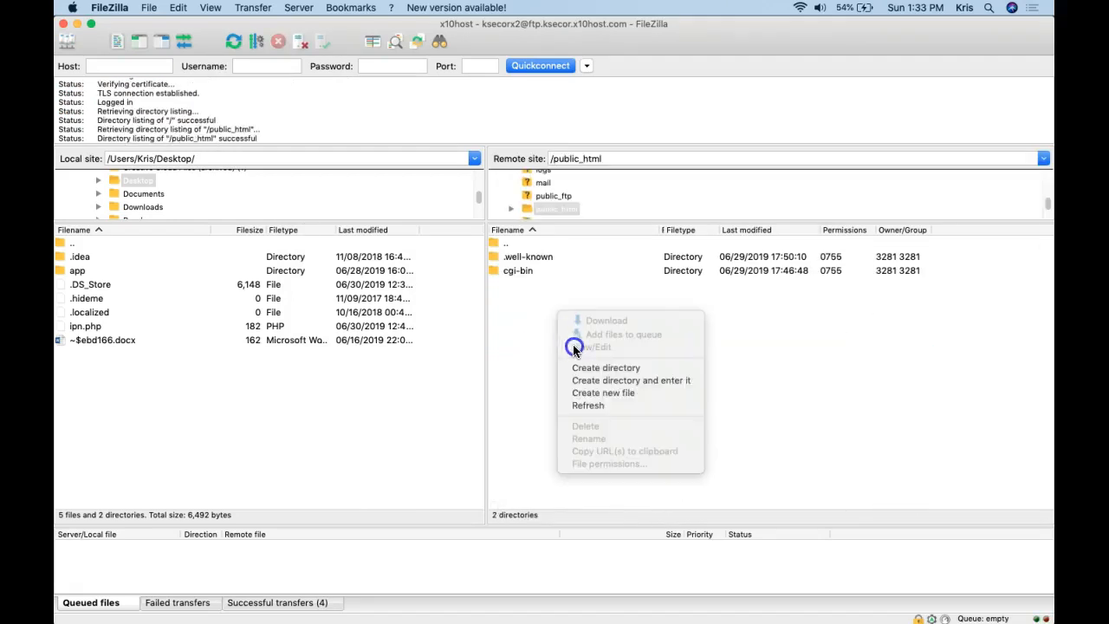
click(586, 406)
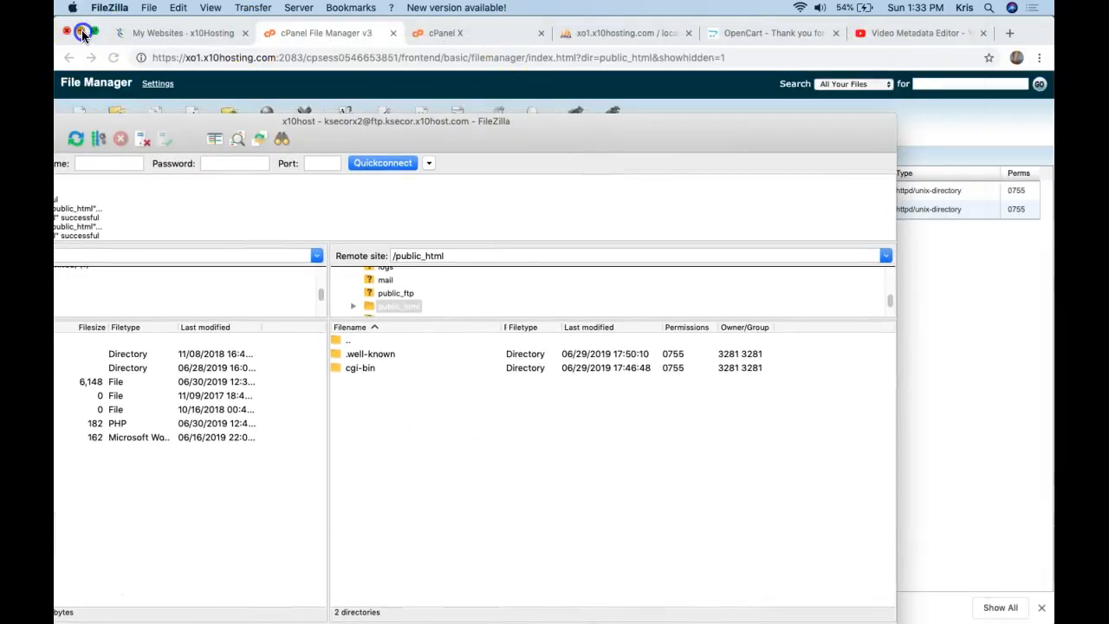
click(82, 33)
click(990, 416)
drag(991, 416, 550, 448)
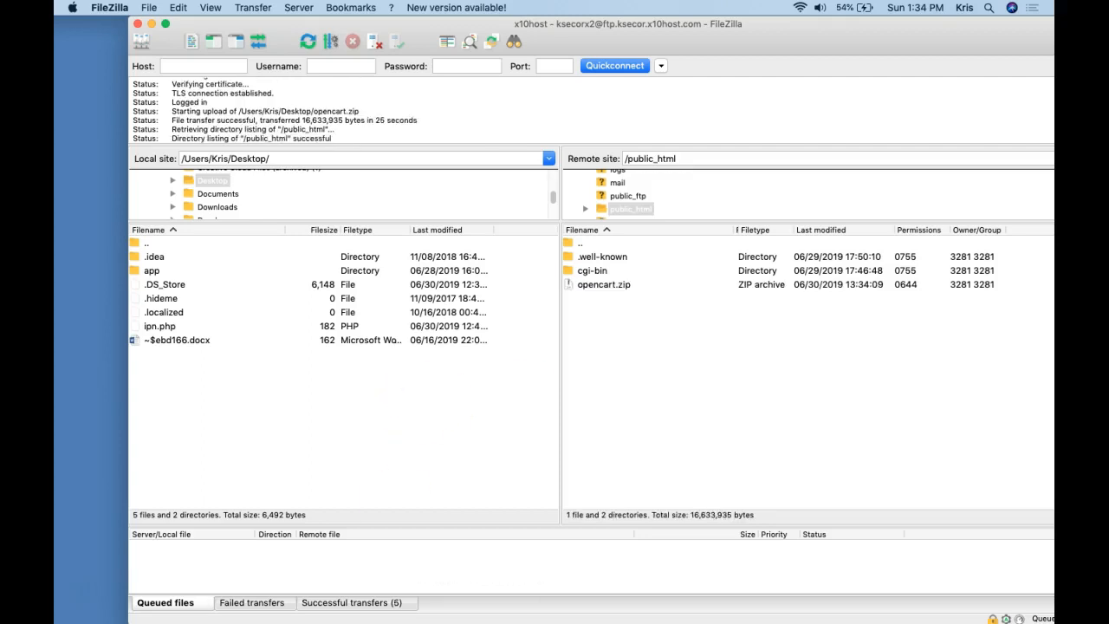
mouse_move(462, 619)
click(594, 615)
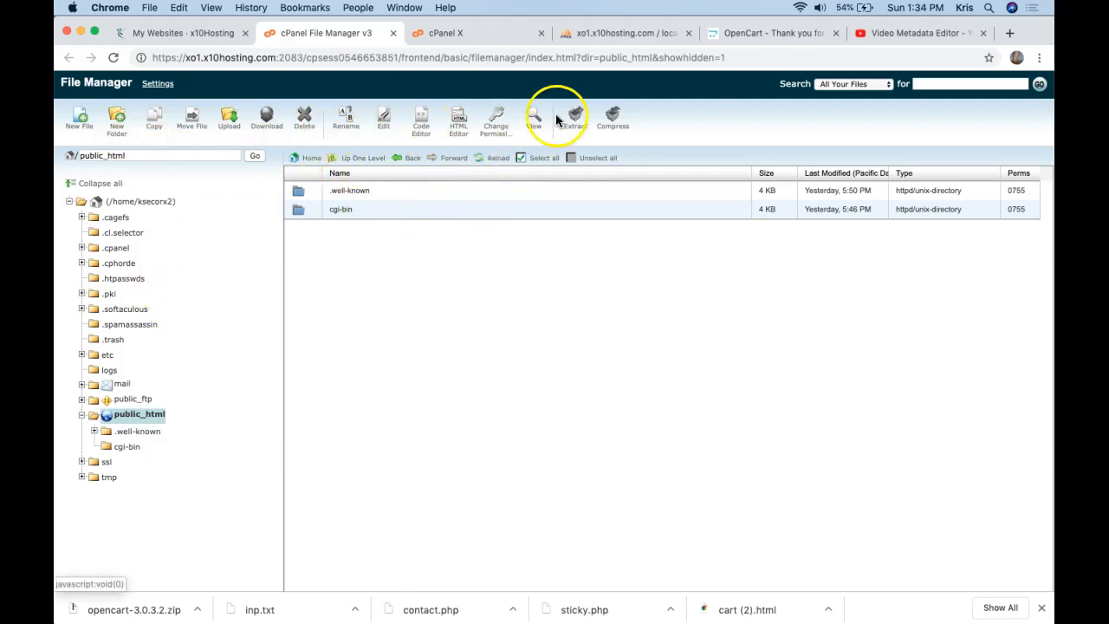
Extract opencart.zip into public_html from the File Manager.
click(499, 159)
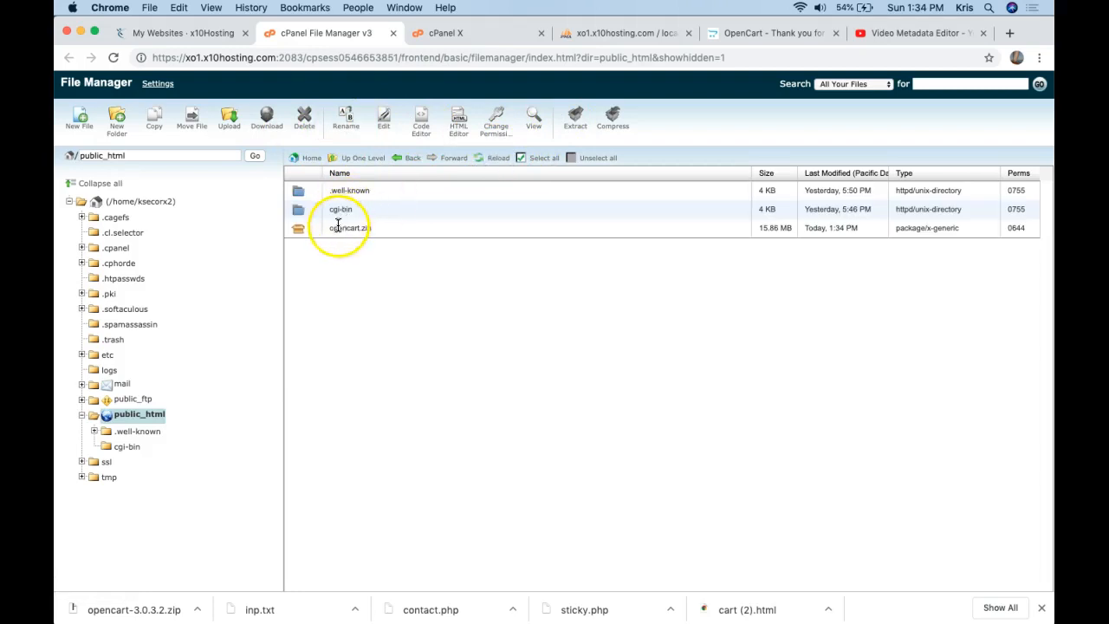
click(301, 231)
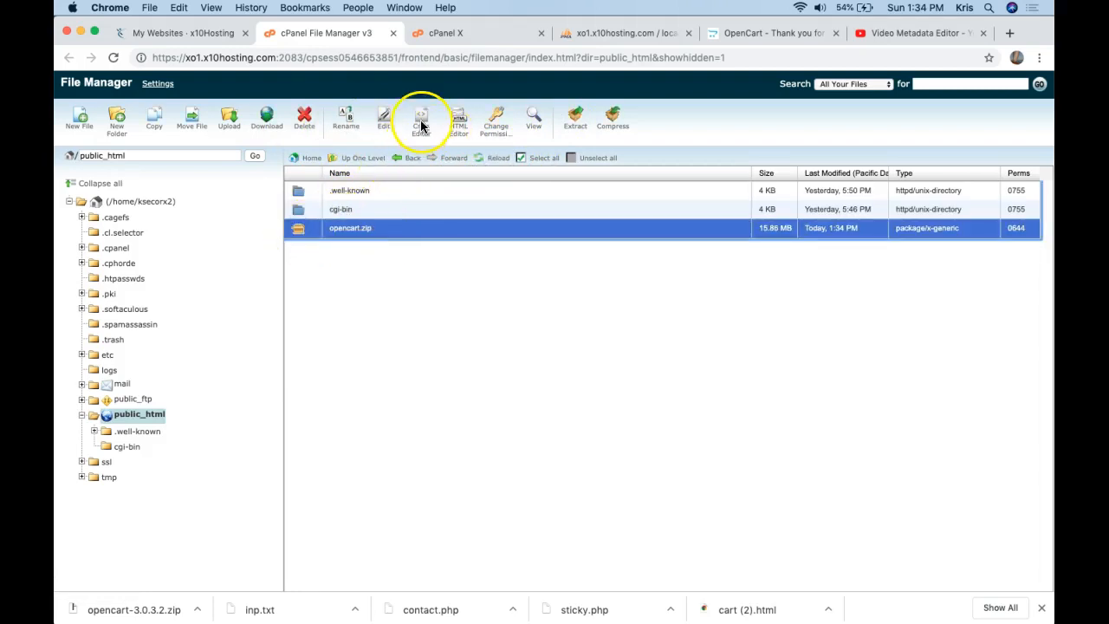
click(587, 116)
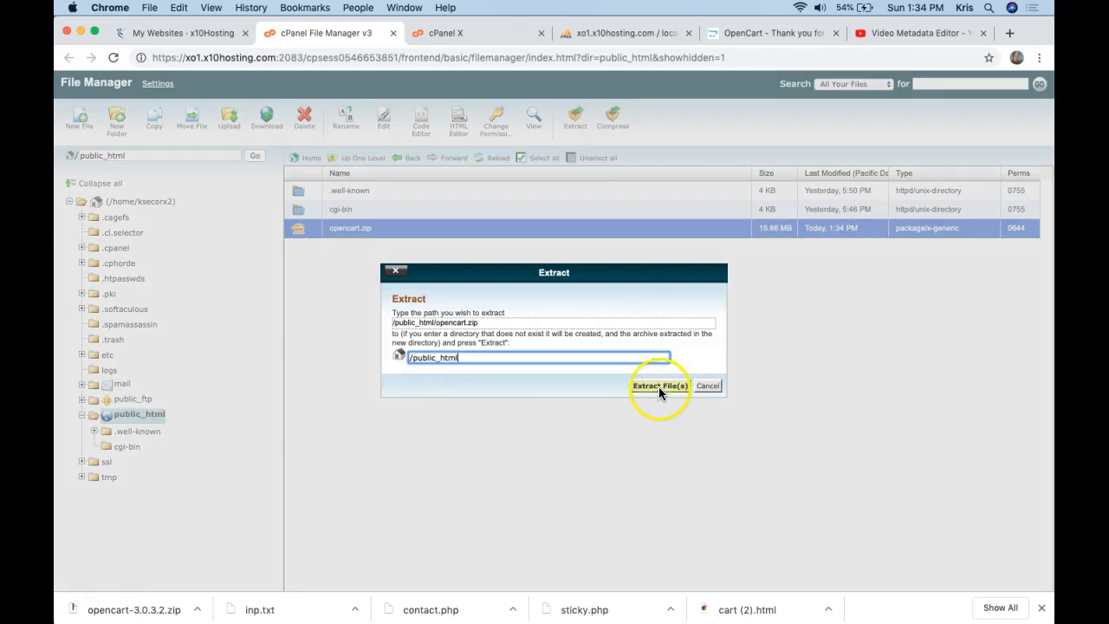
click(659, 390)
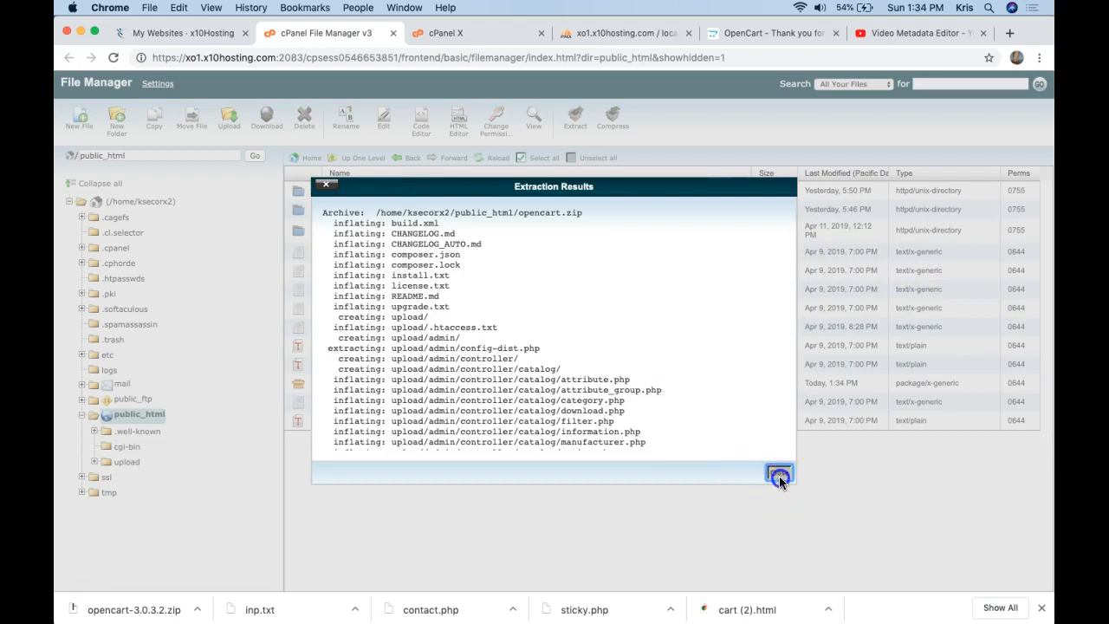
click(779, 473)
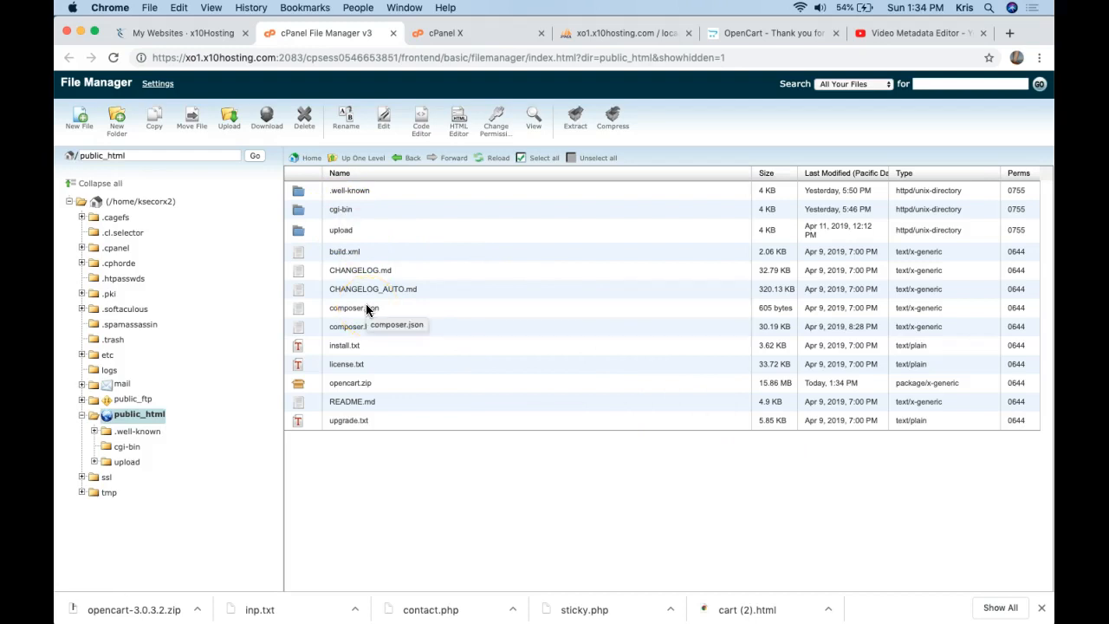
Open the extracted upload/install folder containing opencart.sql.
double_click(299, 231)
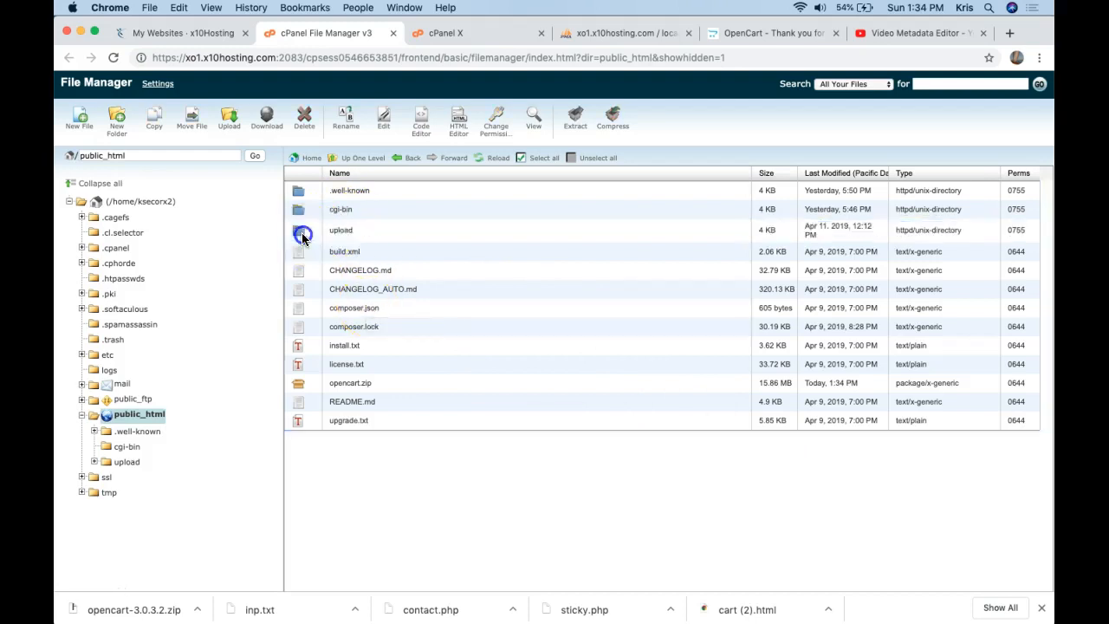
double_click(300, 251)
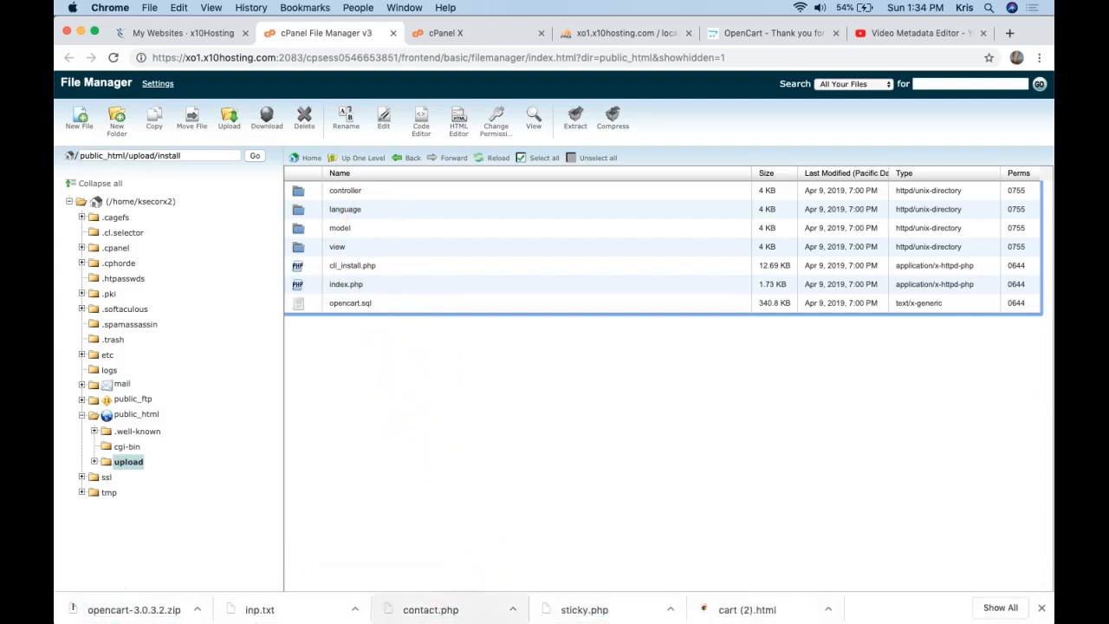
mouse_move(462, 613)
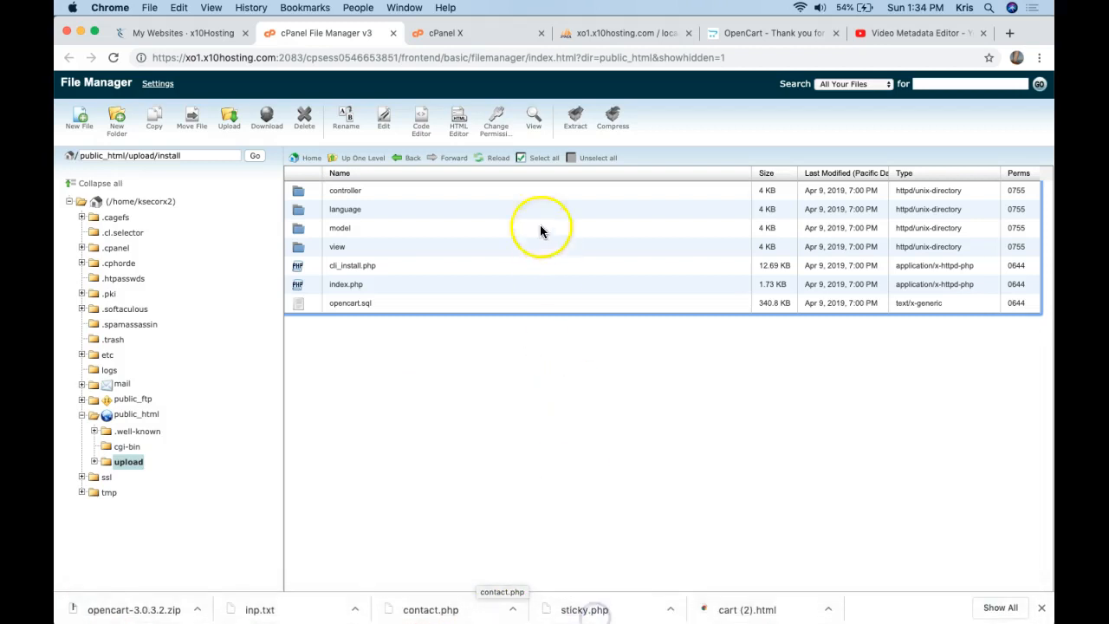
Load ksecor.x10host.com in a new tab and launch the installer from the upload folder.
key(super+t)
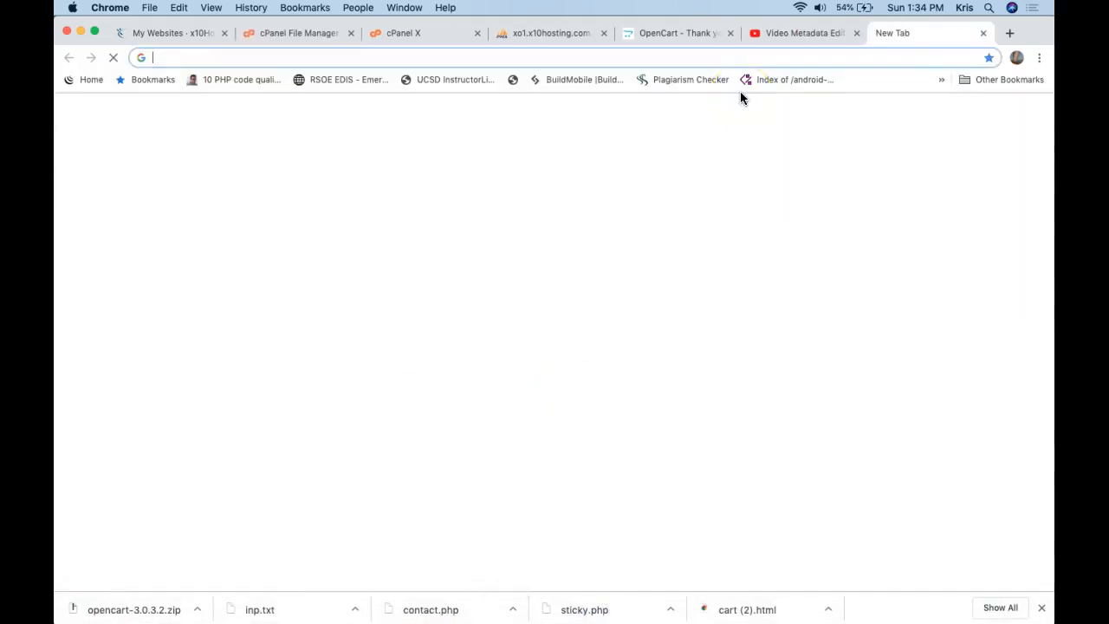
text(ksec)
click(673, 132)
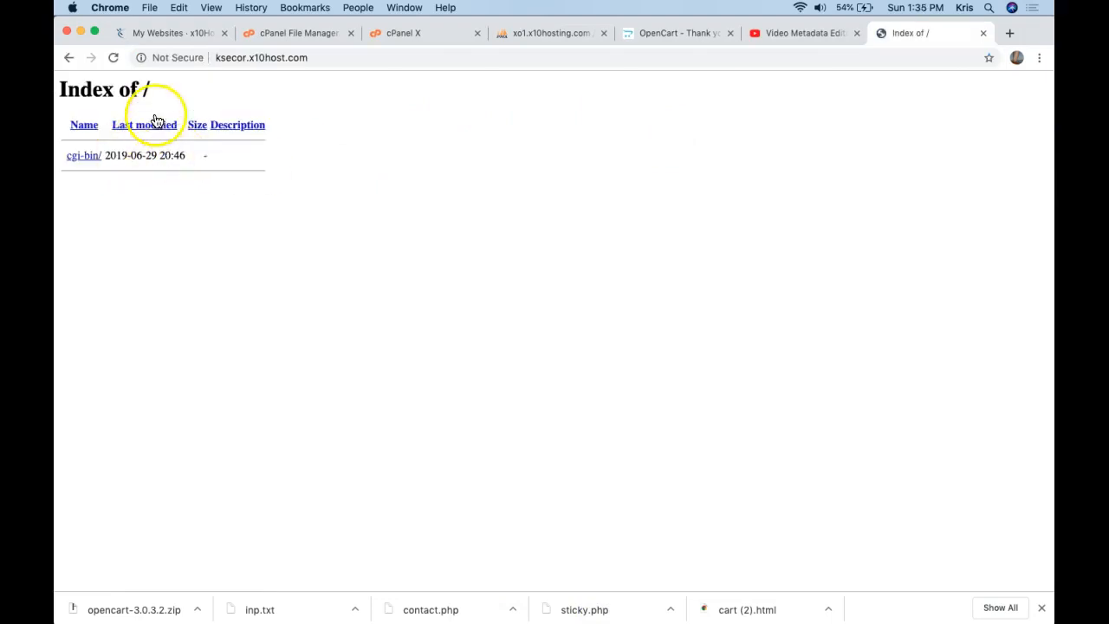
click(113, 58)
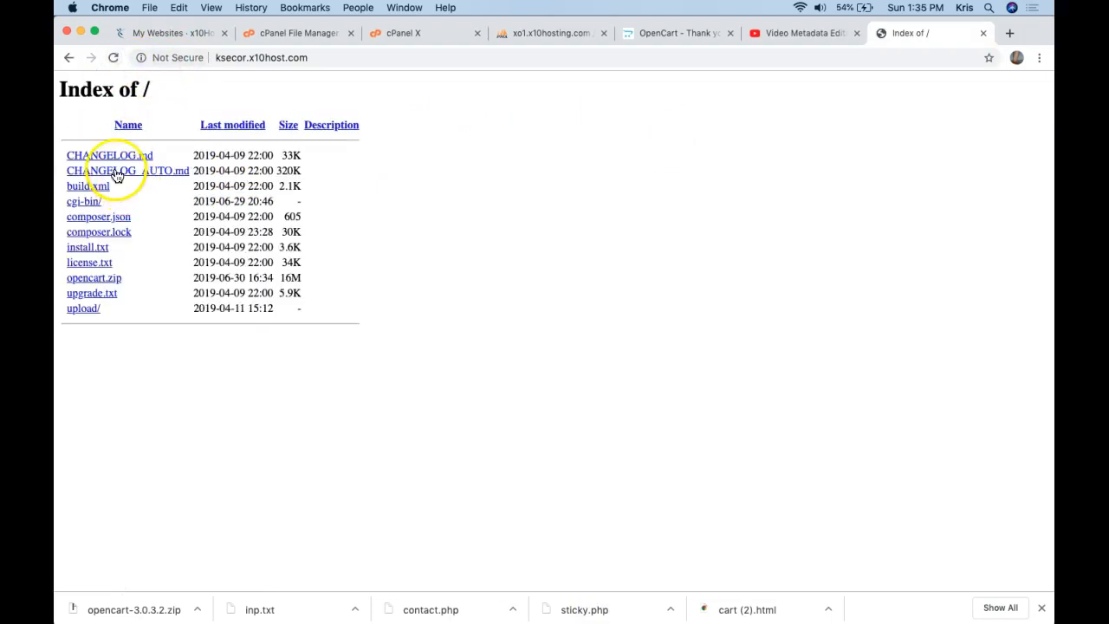
click(86, 309)
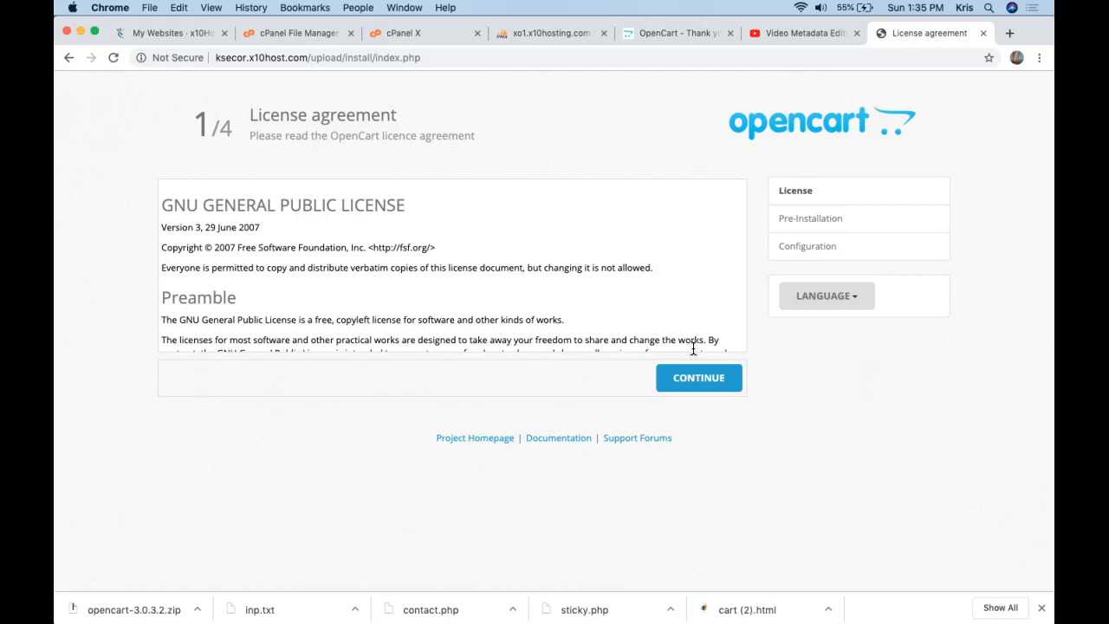
Accept the OpenCart licence to reach the Pre-Installation check.
drag(309, 58, 430, 65)
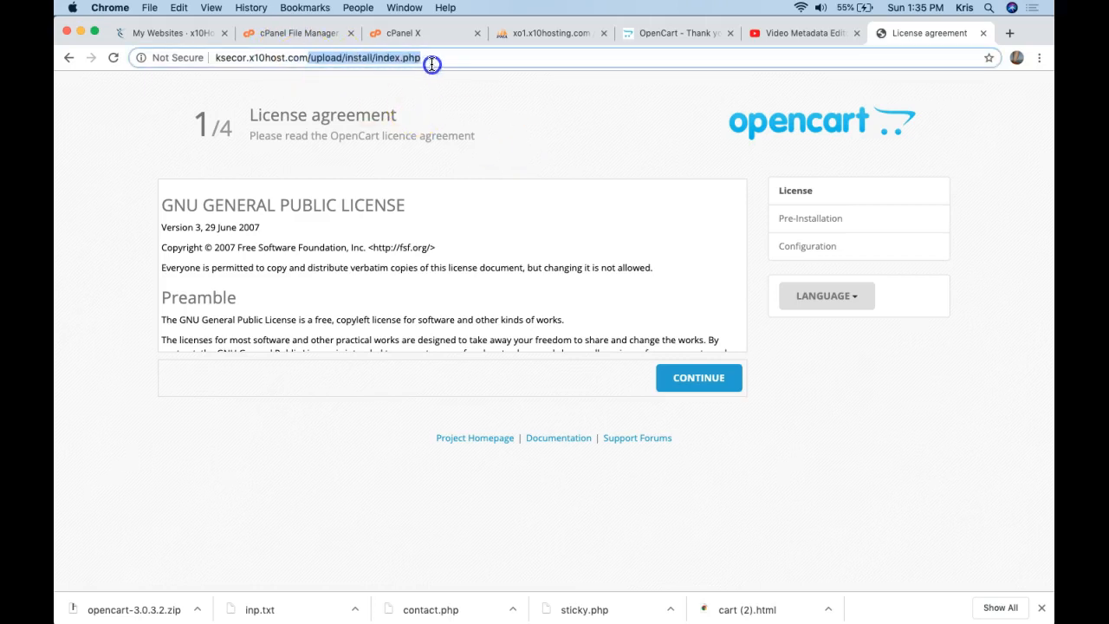
click(432, 63)
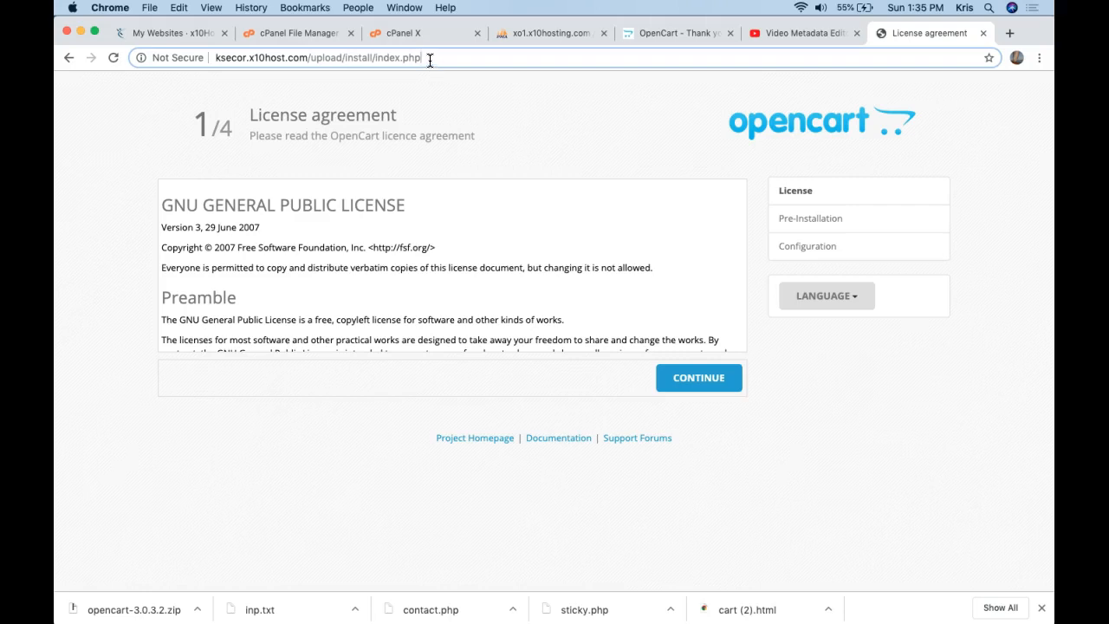
click(298, 59)
drag(298, 59, 253, 61)
click(702, 378)
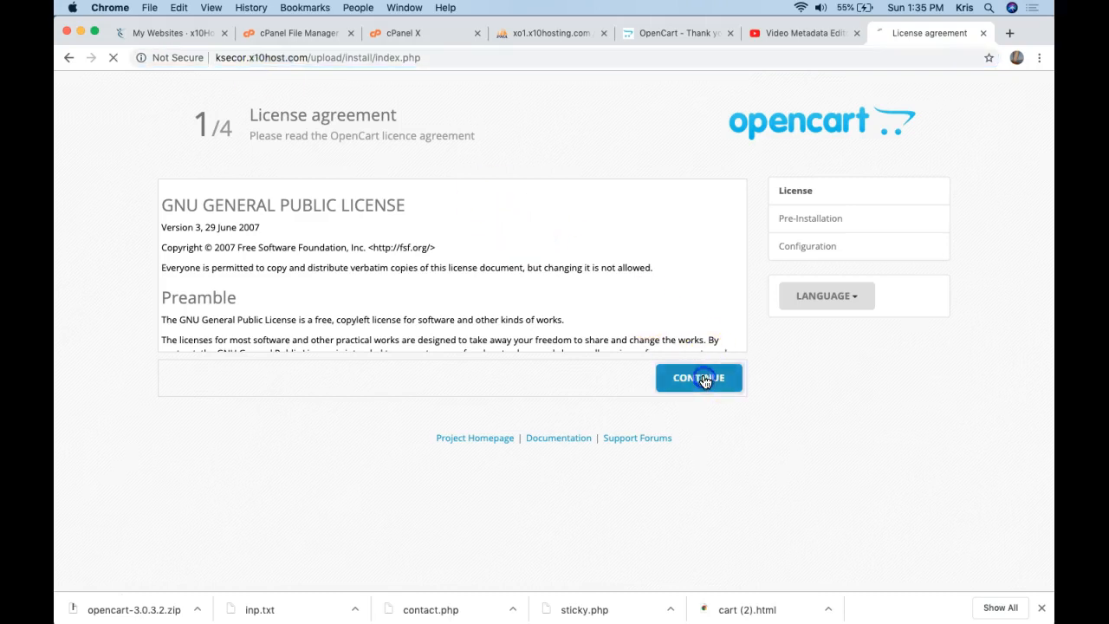
scroll(703, 379, down, 10)
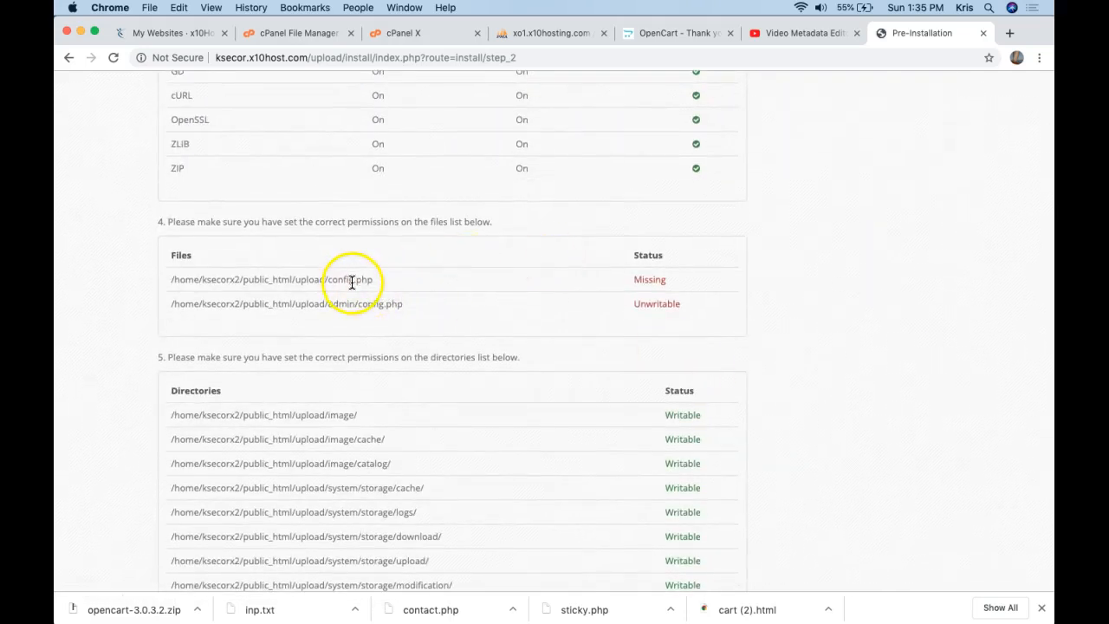
Refresh FileZilla's remote public_html listing and place the window beside the installer page.
mouse_move(594, 620)
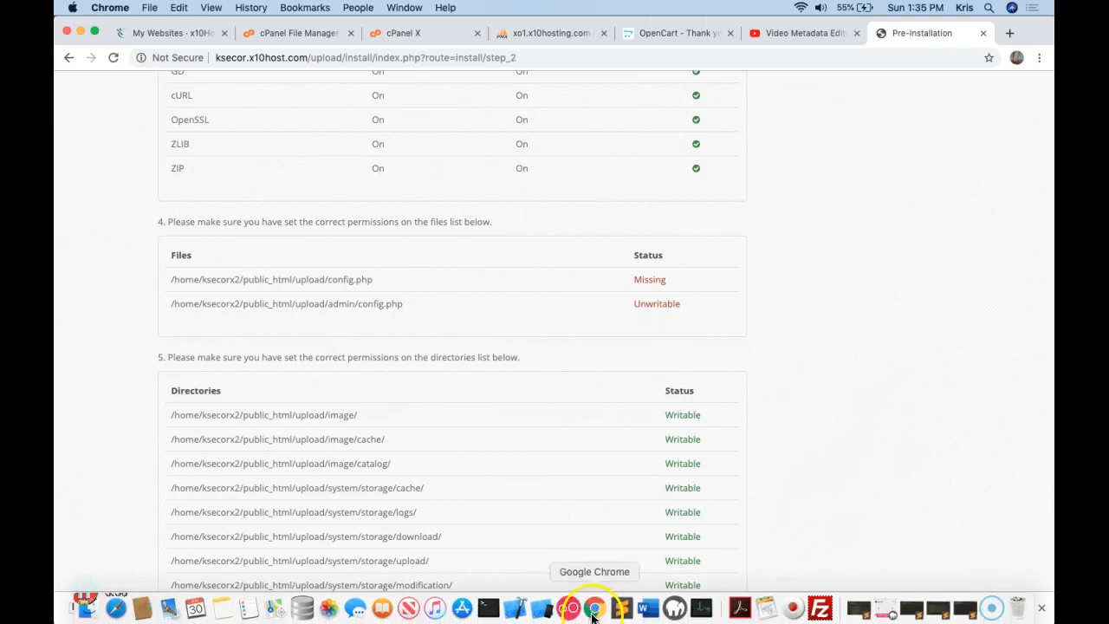
click(820, 609)
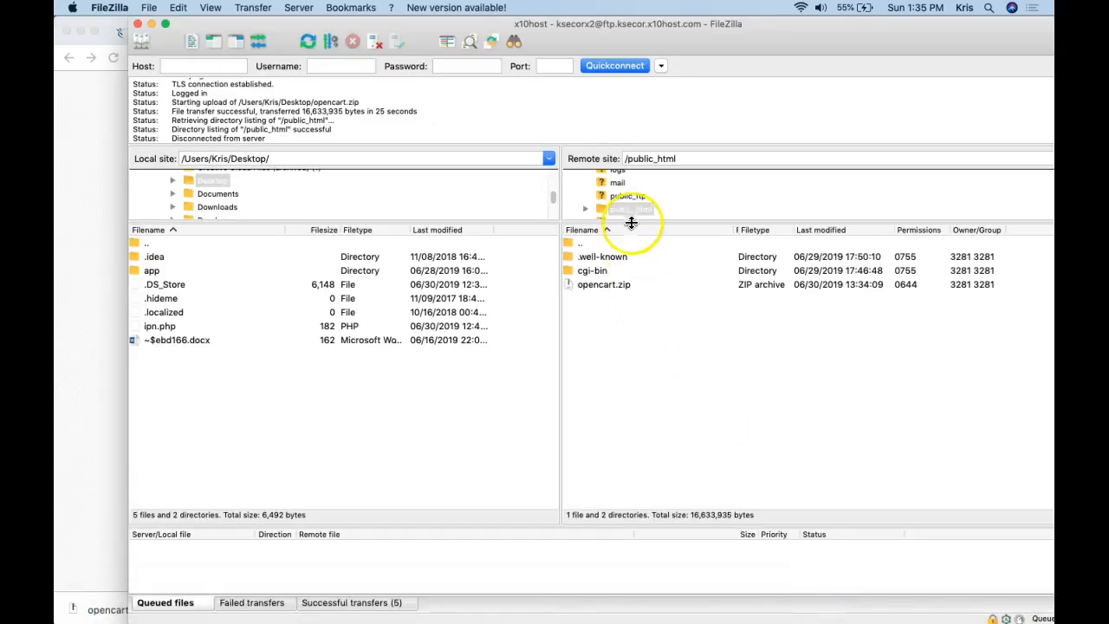
right_click(654, 323)
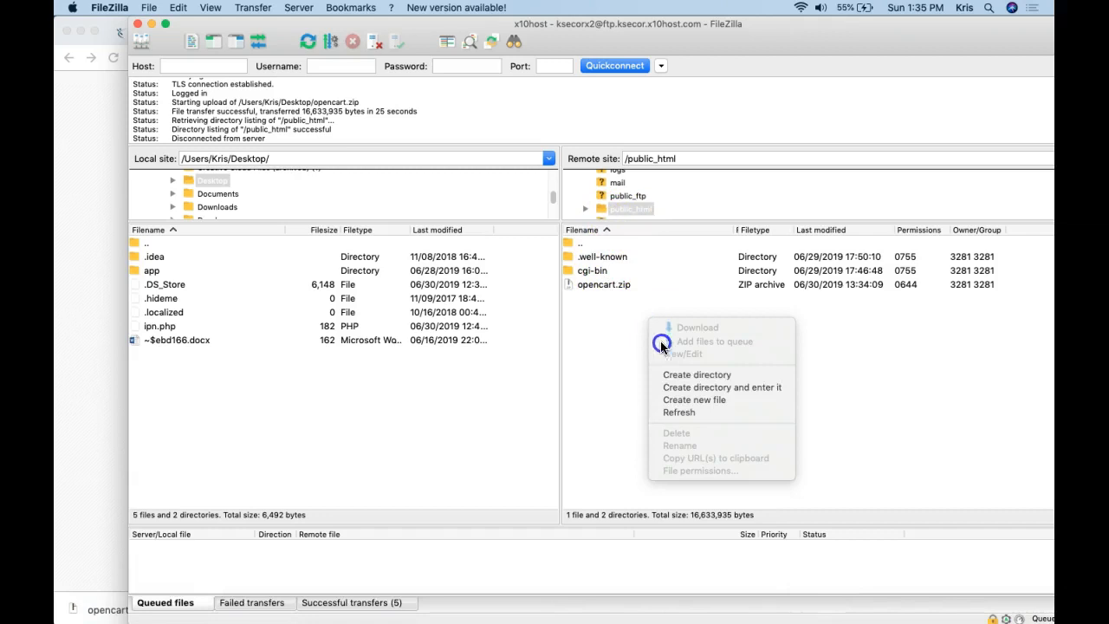
click(679, 412)
drag(691, 36, 658, 355)
drag(730, 333, 713, 109)
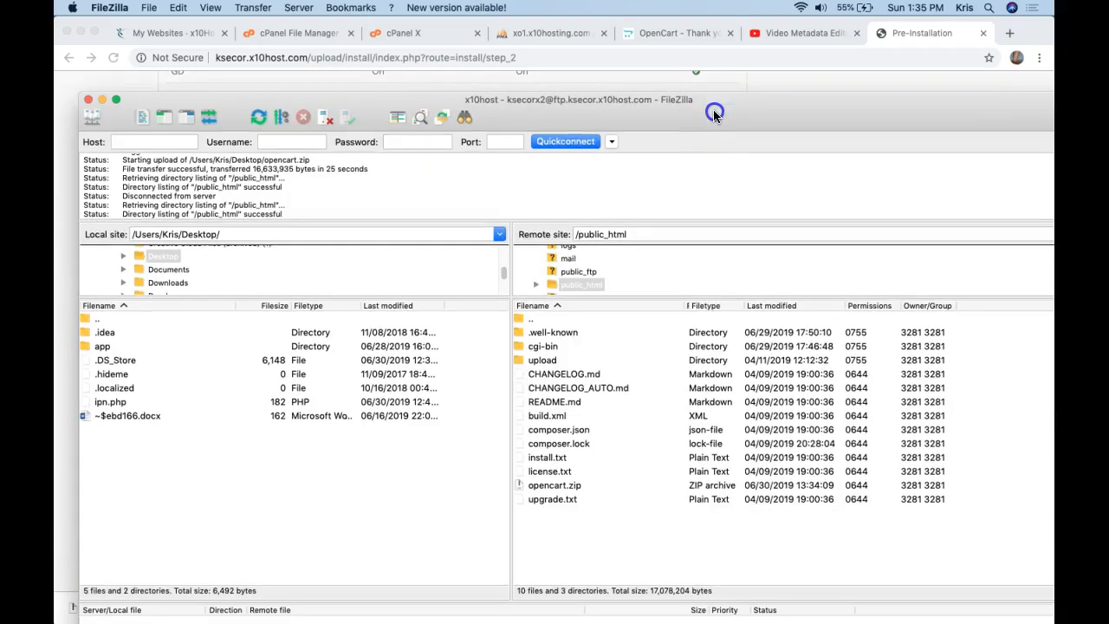
Rename config-dist.php in the server's upload folder to config.php.
double_click(543, 364)
click(559, 418)
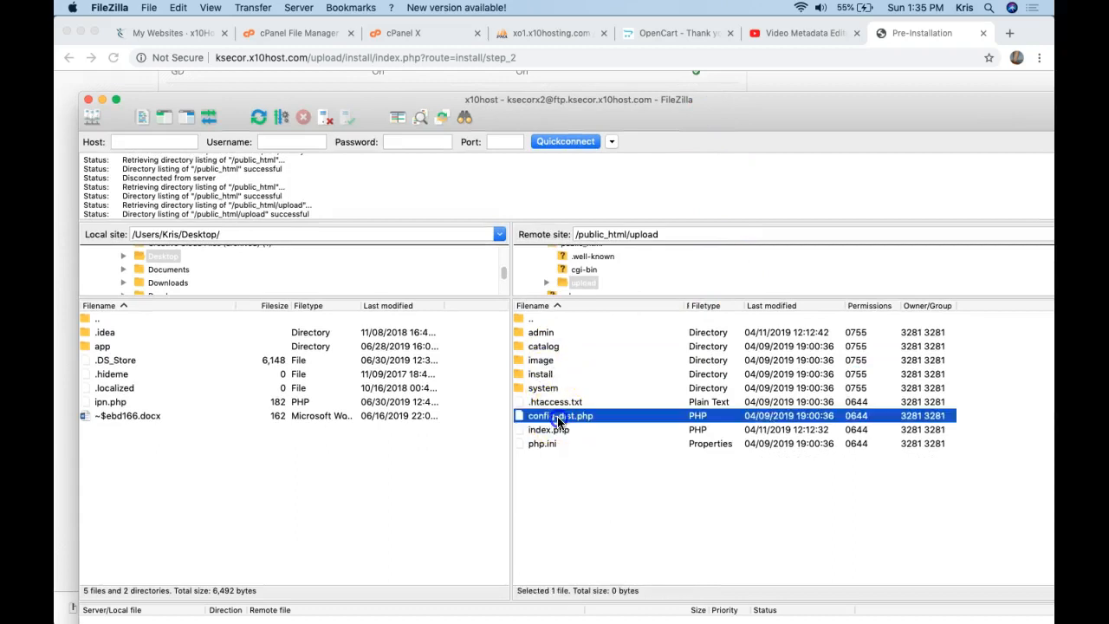
double_click(559, 419)
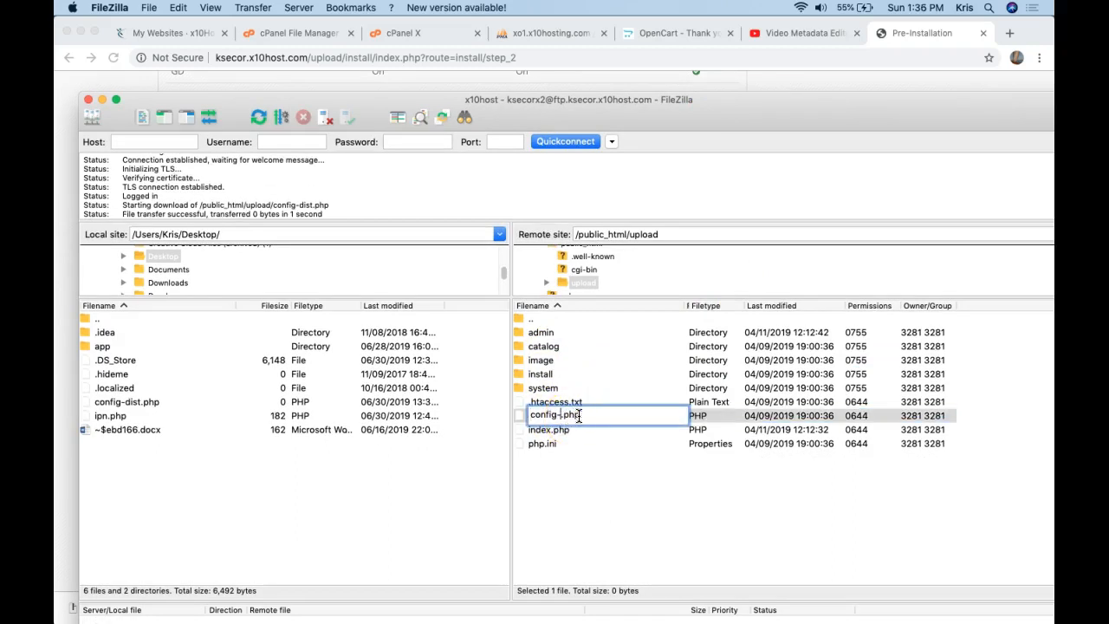
key(Return)
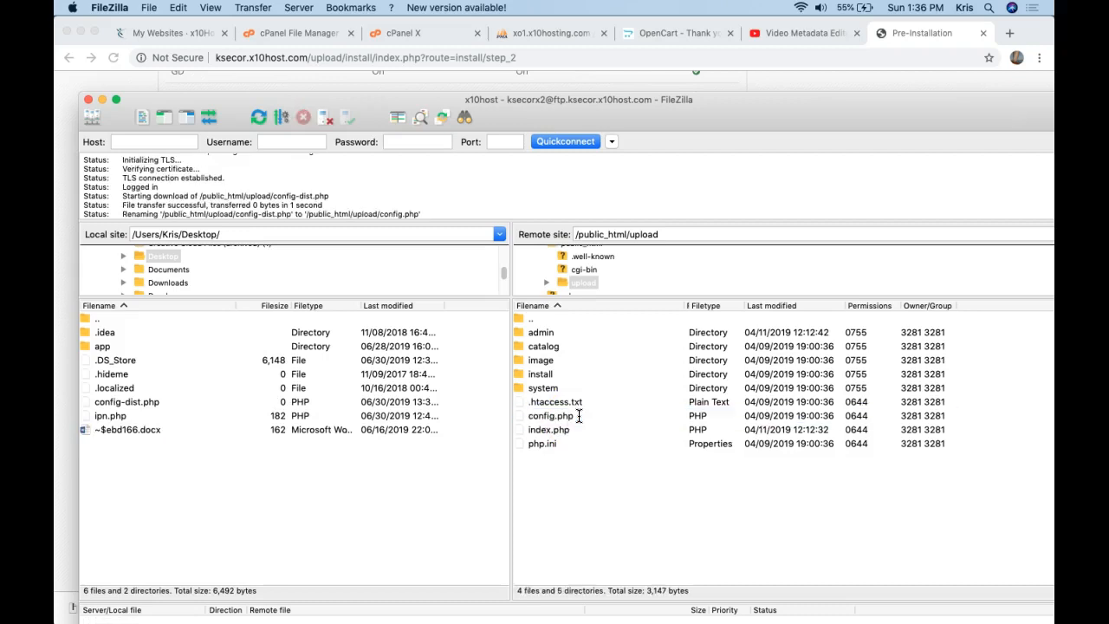
Rename upload/admin/config-dist.php to config.php, dismissing the file-already-exists prompt.
double_click(555, 333)
double_click(559, 388)
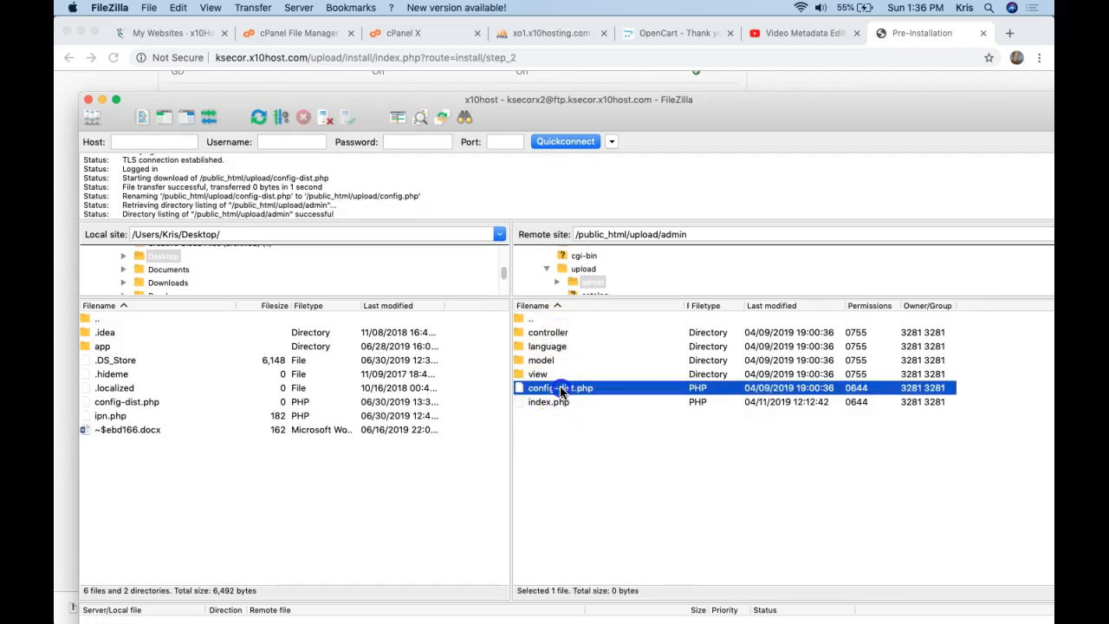
click(682, 504)
click(577, 390)
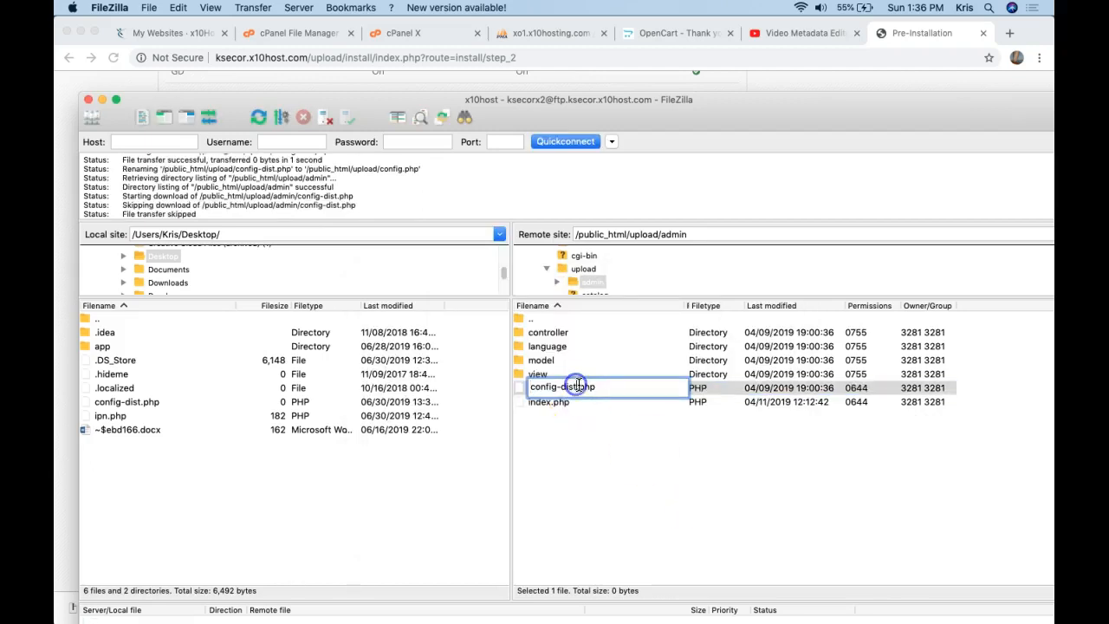
key(Return)
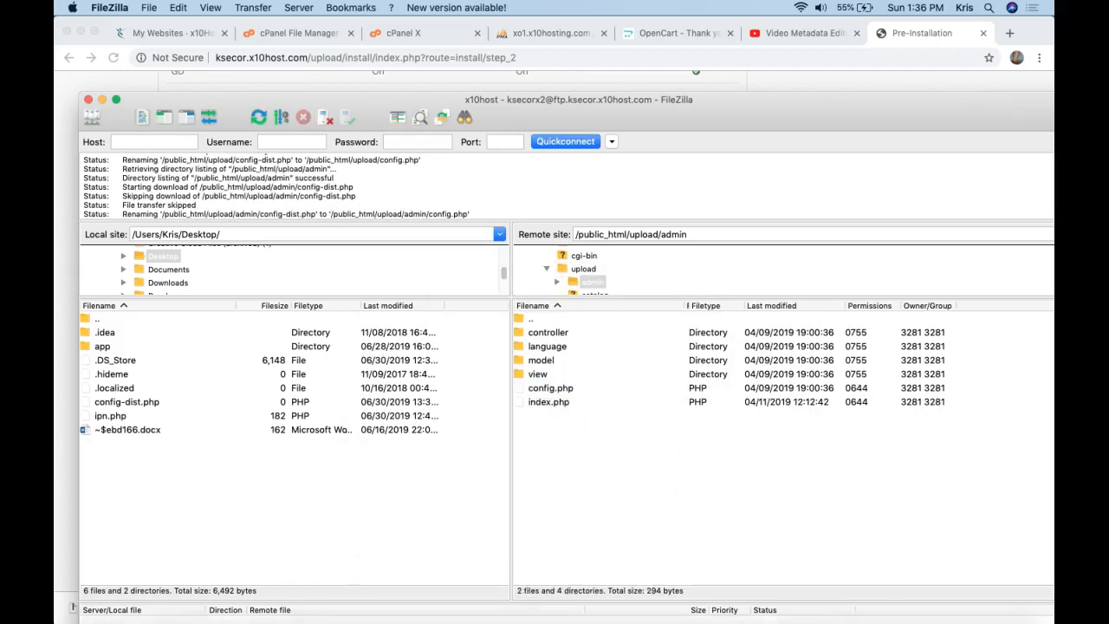
click(594, 609)
Reload the Pre-Installation page until both config.php files show Writable.
scroll(438, 240, up, 10)
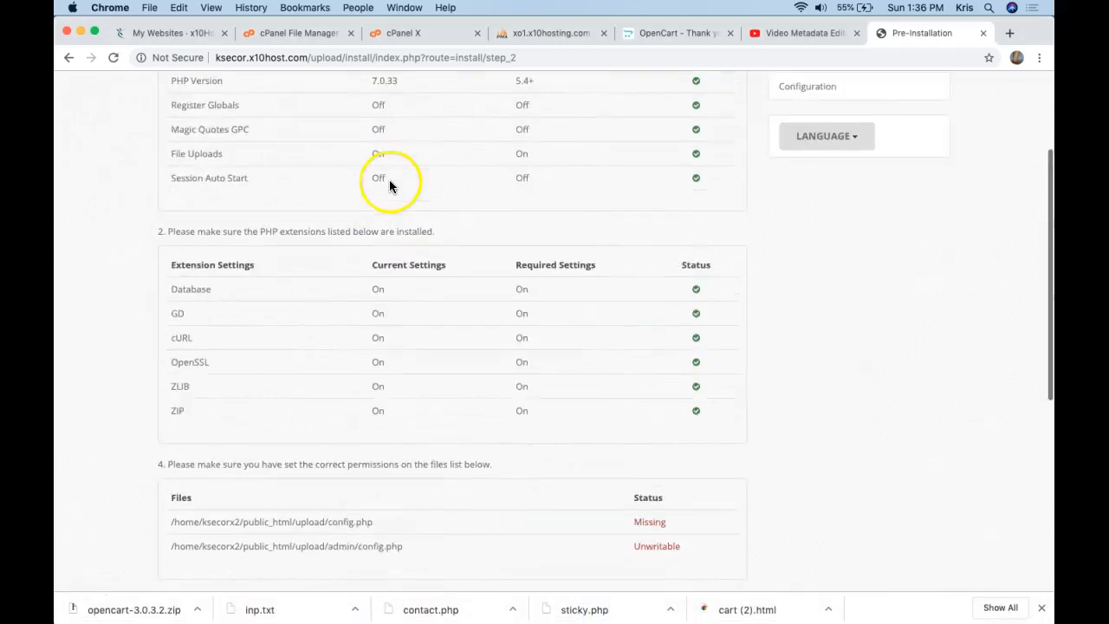
scroll(389, 179, down, 3)
scroll(365, 184, down, 5)
click(110, 55)
click(113, 57)
Advance to the 3/4 Configuration step, select the 'root' username, then go to My Websites.
scroll(359, 240, down, 3)
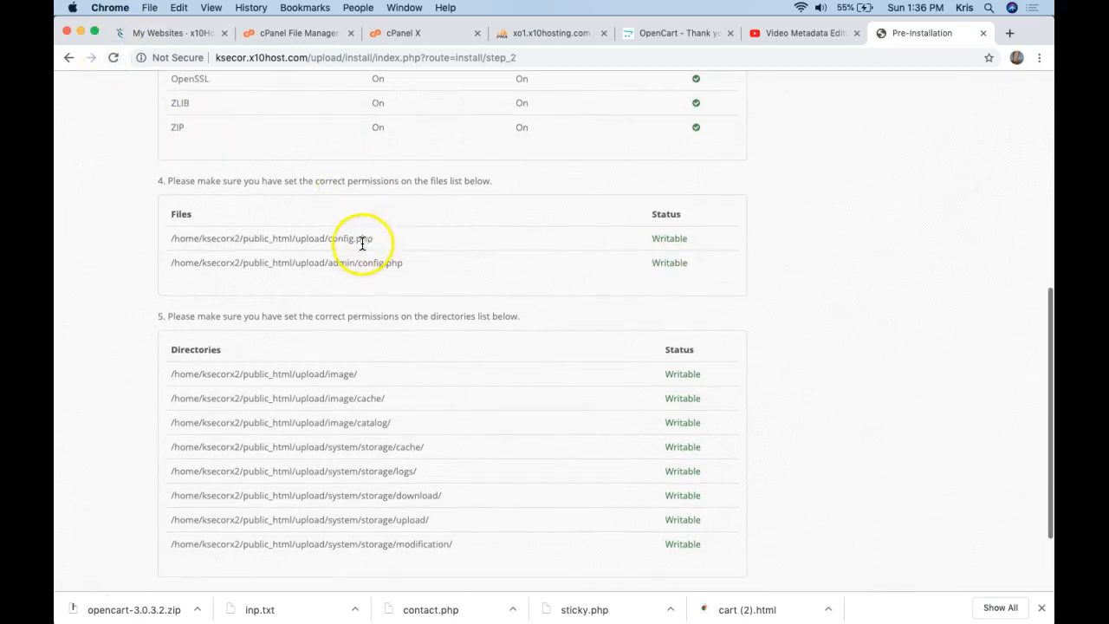
click(680, 511)
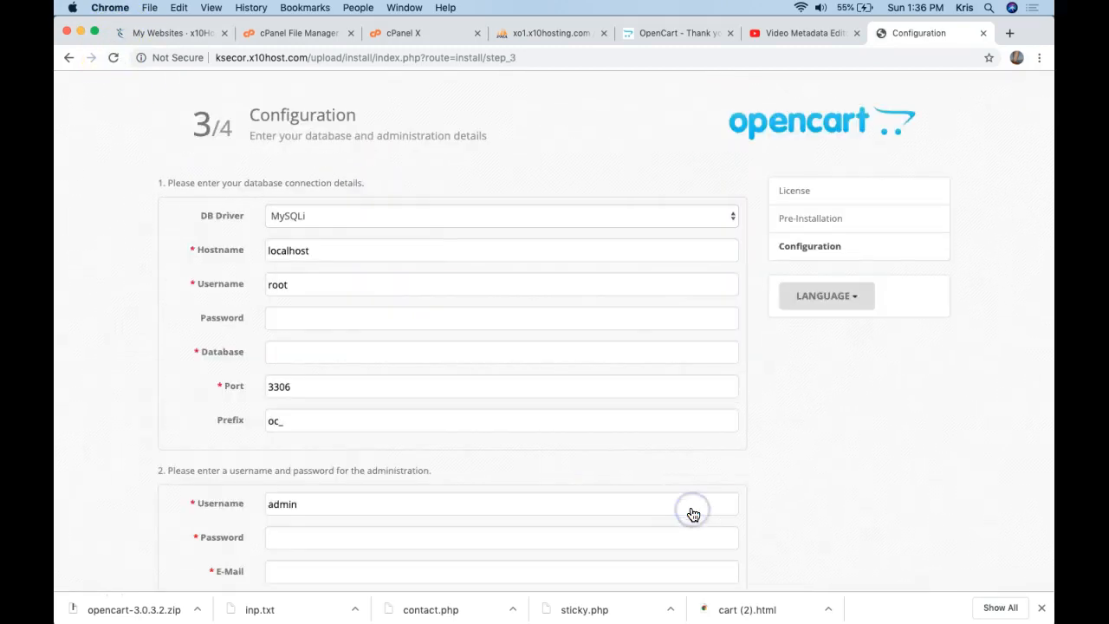
scroll(598, 399, down, 1)
drag(433, 278, 248, 265)
click(186, 33)
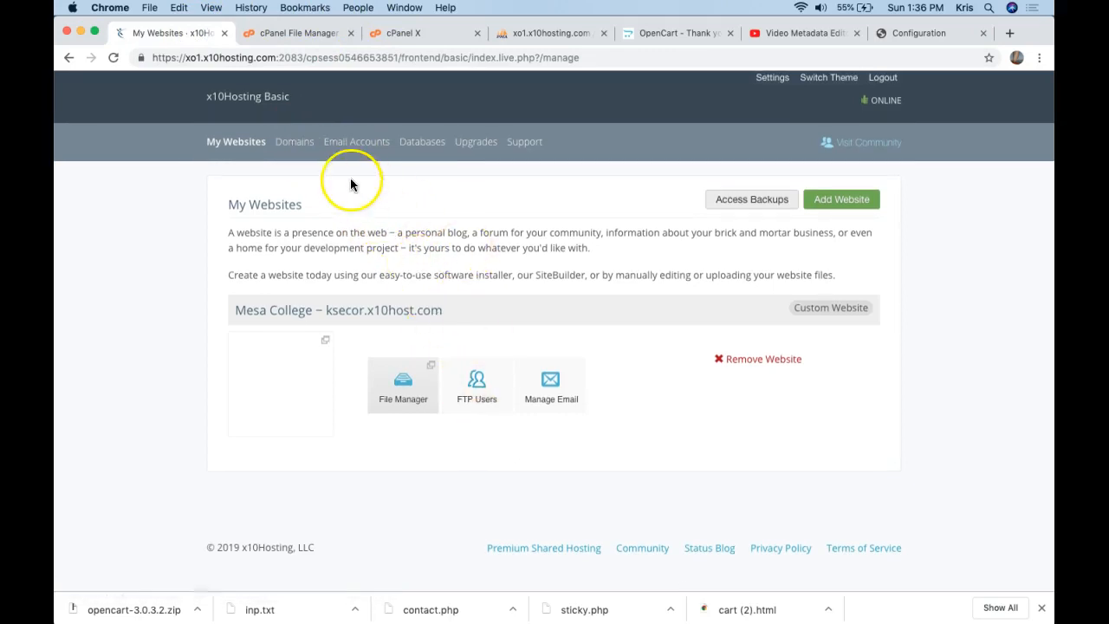
Enter the hosting account username and the database password in the installer.
click(282, 148)
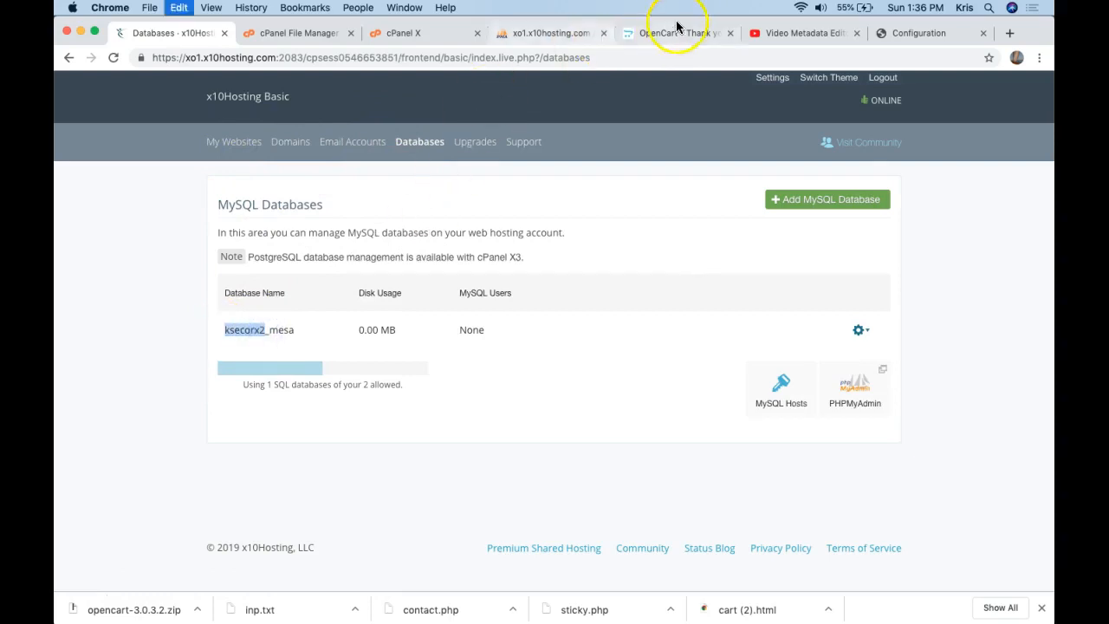
click(914, 35)
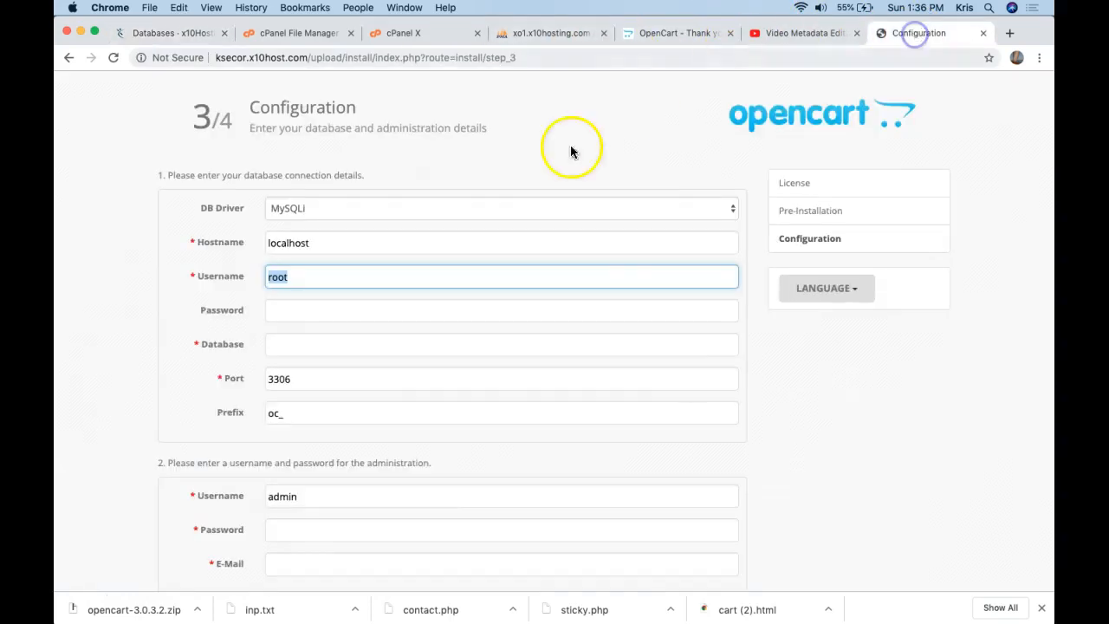
text(ksecorx2)
click(328, 307)
text(•)
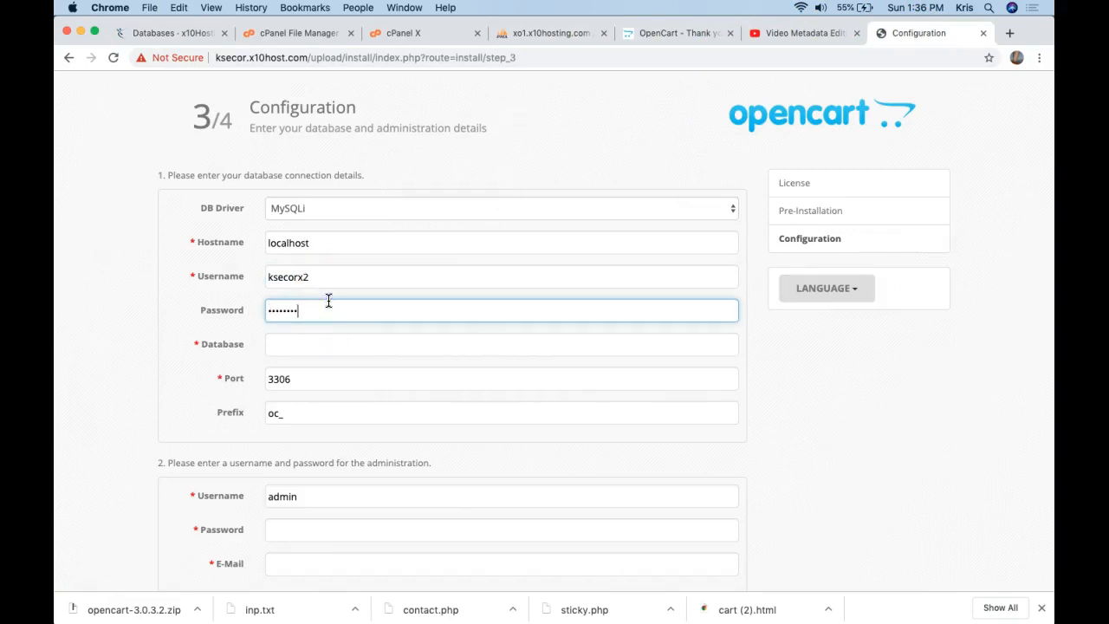
click(317, 342)
Copy the database name ksecorx2_mesa from phpMyAdmin into the Database field.
click(547, 34)
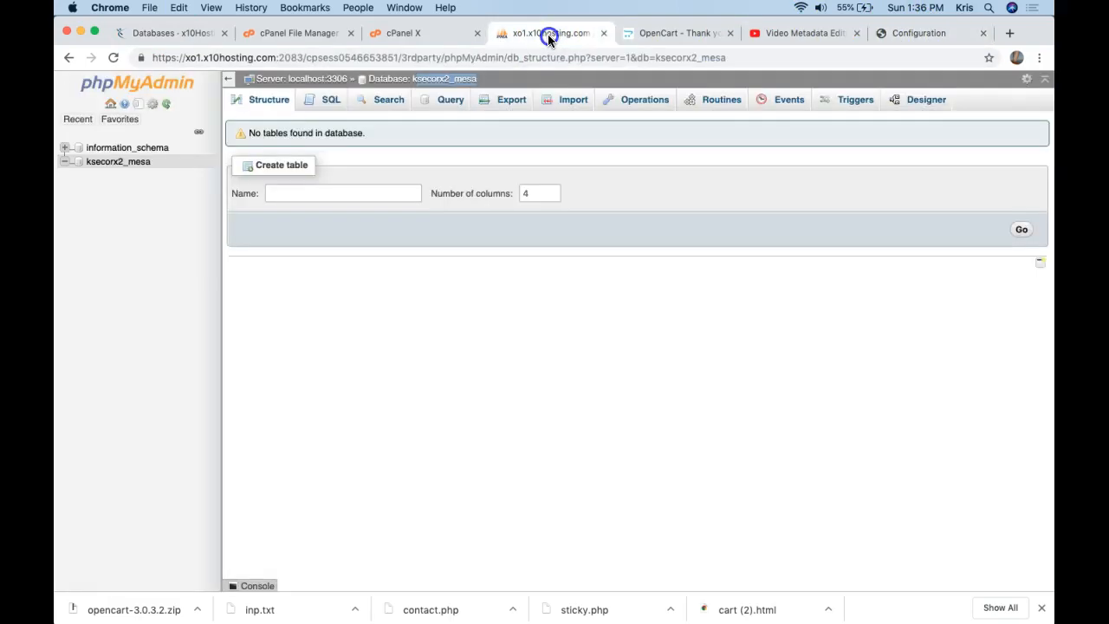
click(505, 79)
drag(468, 79, 417, 81)
key(super+c)
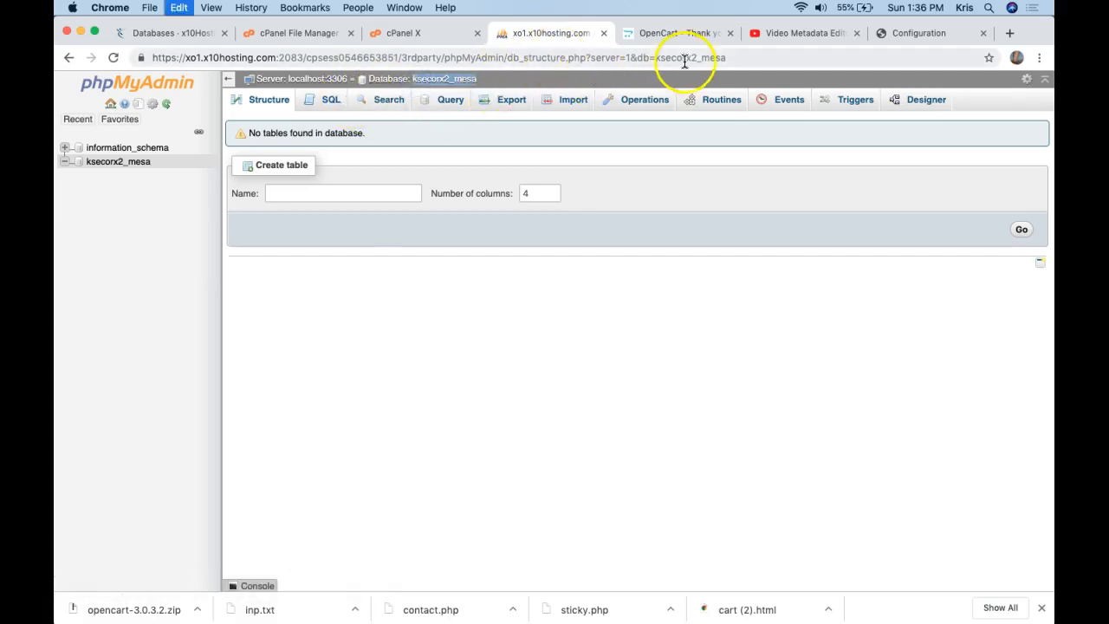
click(901, 34)
key(super+v)
click(287, 387)
click(310, 422)
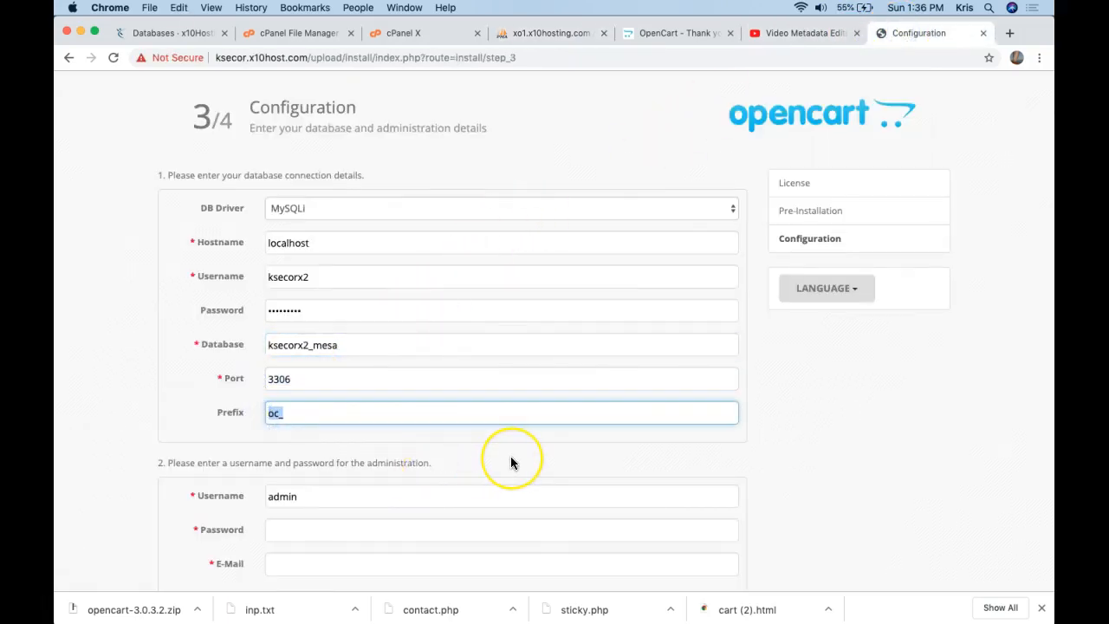
Fill in the admin password and e-mail, then run the installation to completion.
scroll(511, 459, down, 3)
click(467, 406)
text(kd)
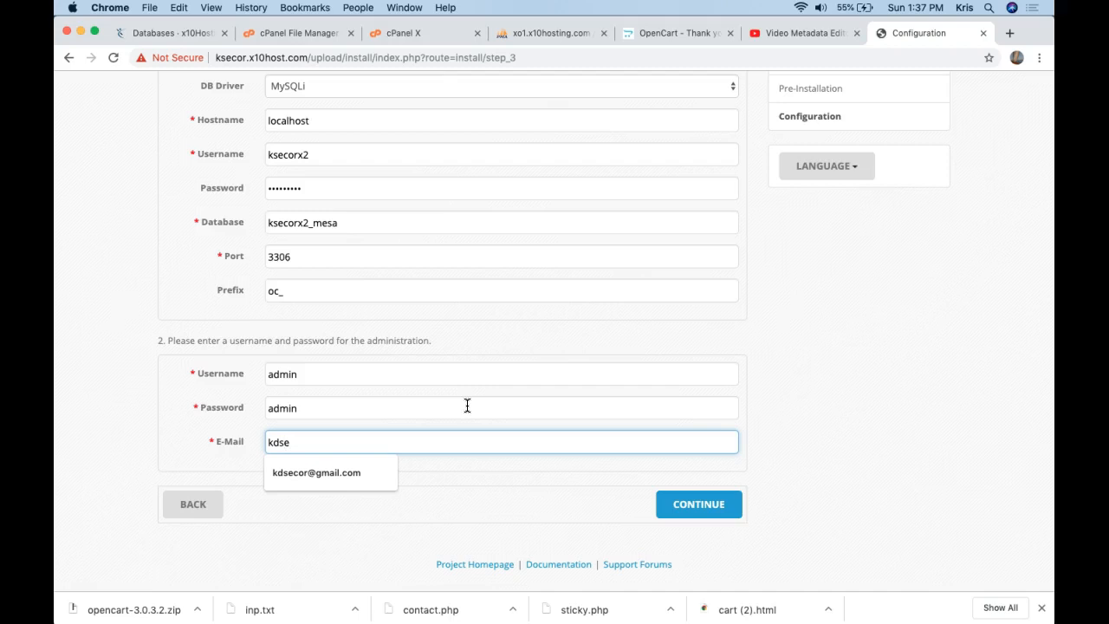
text(se)
key(Down)
key(Return)
key(Tab)
scroll(771, 481, up, 3)
scroll(771, 488, down, 3)
click(733, 503)
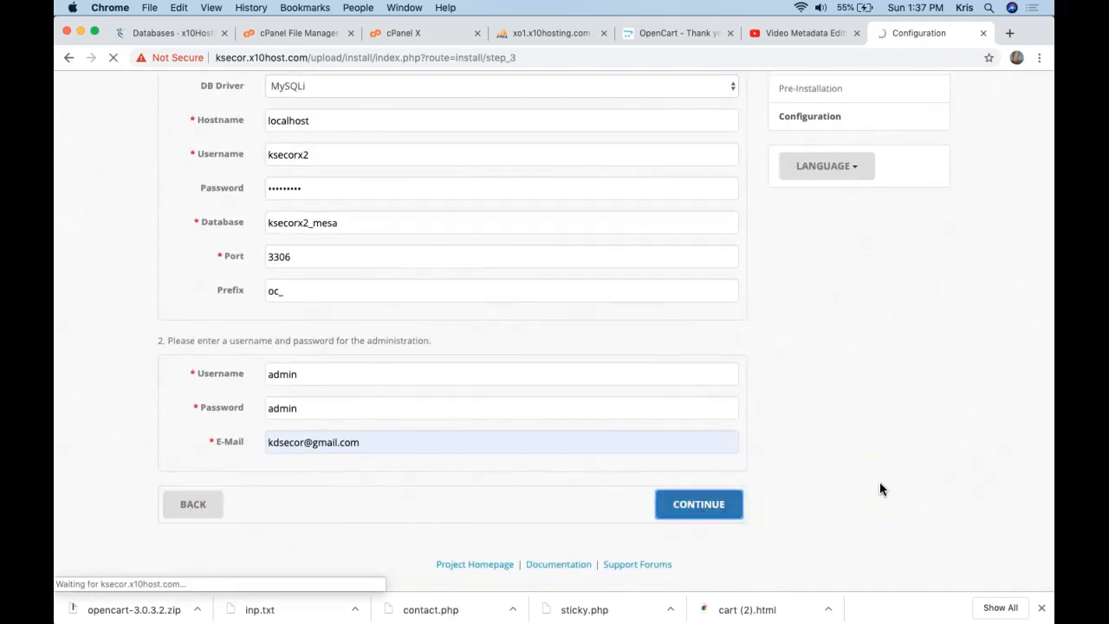
scroll(754, 377, down, 5)
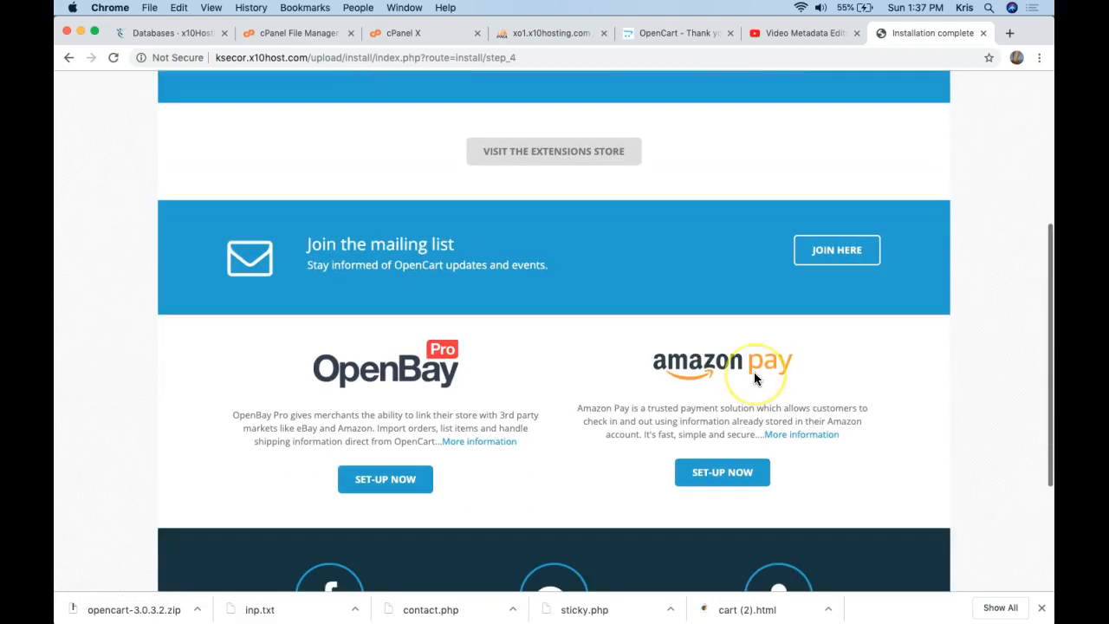
scroll(754, 371, up, 5)
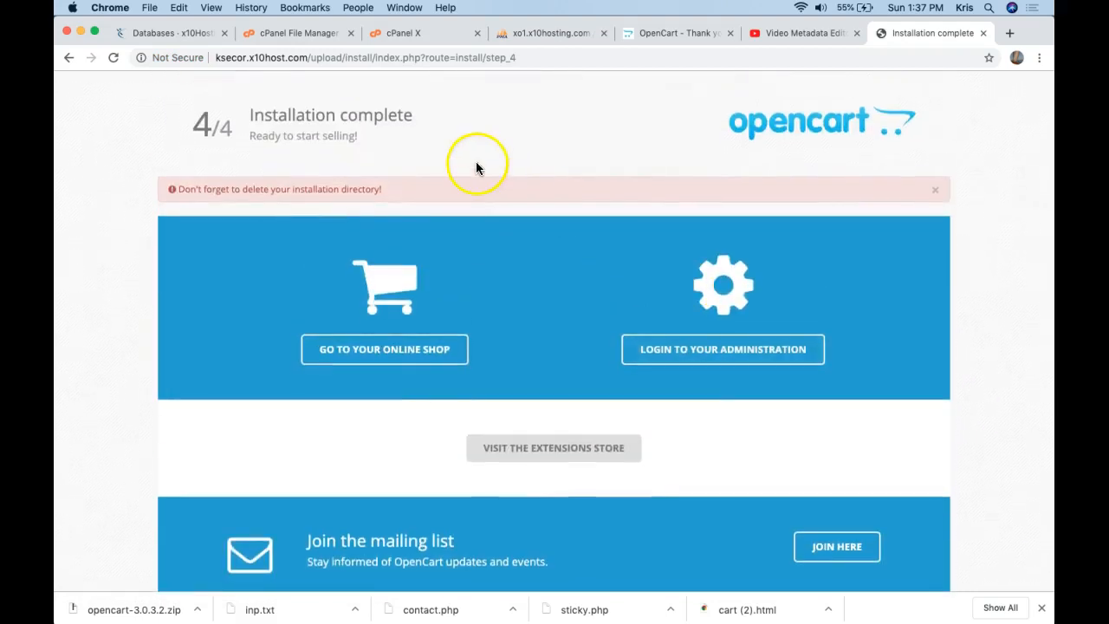
Go up to the server's upload folder in FileZilla and delete the install folder recursively.
mouse_move(650, 617)
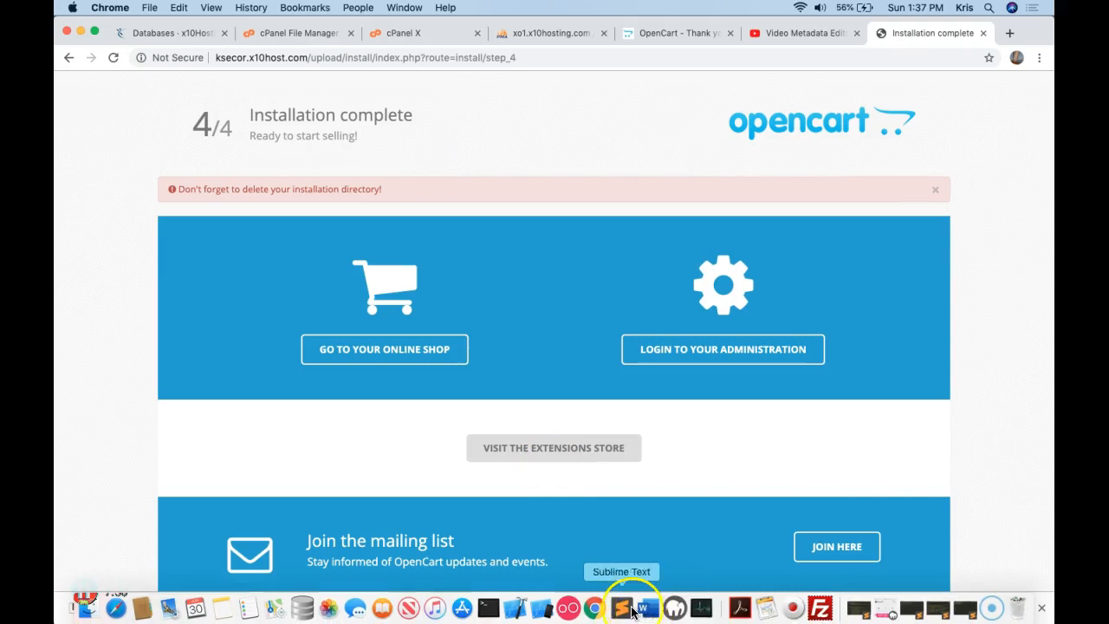
click(827, 616)
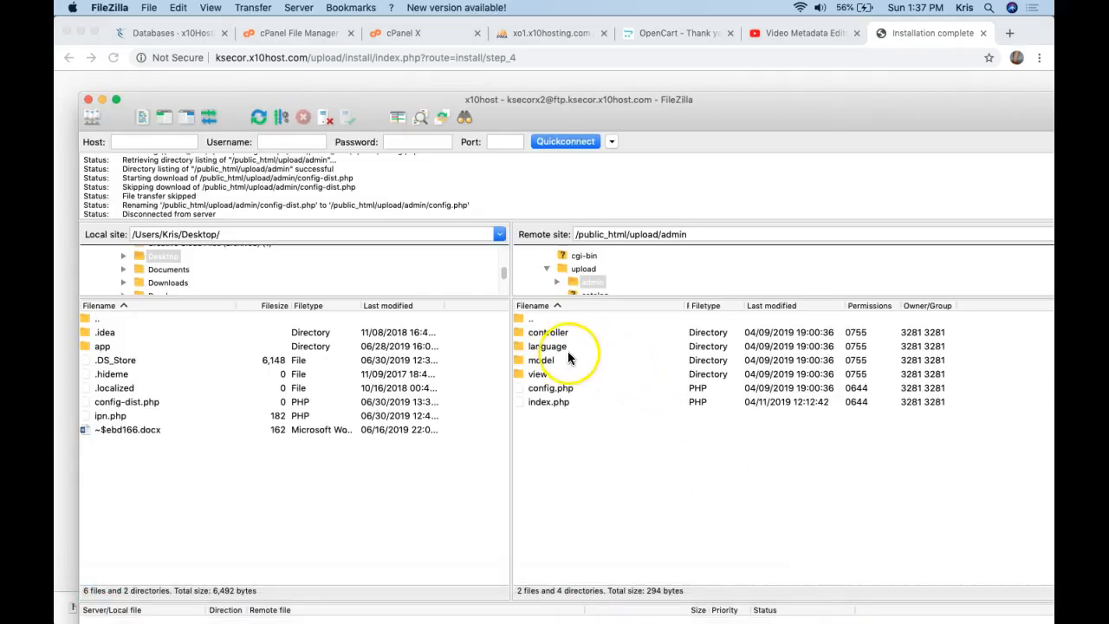
click(547, 319)
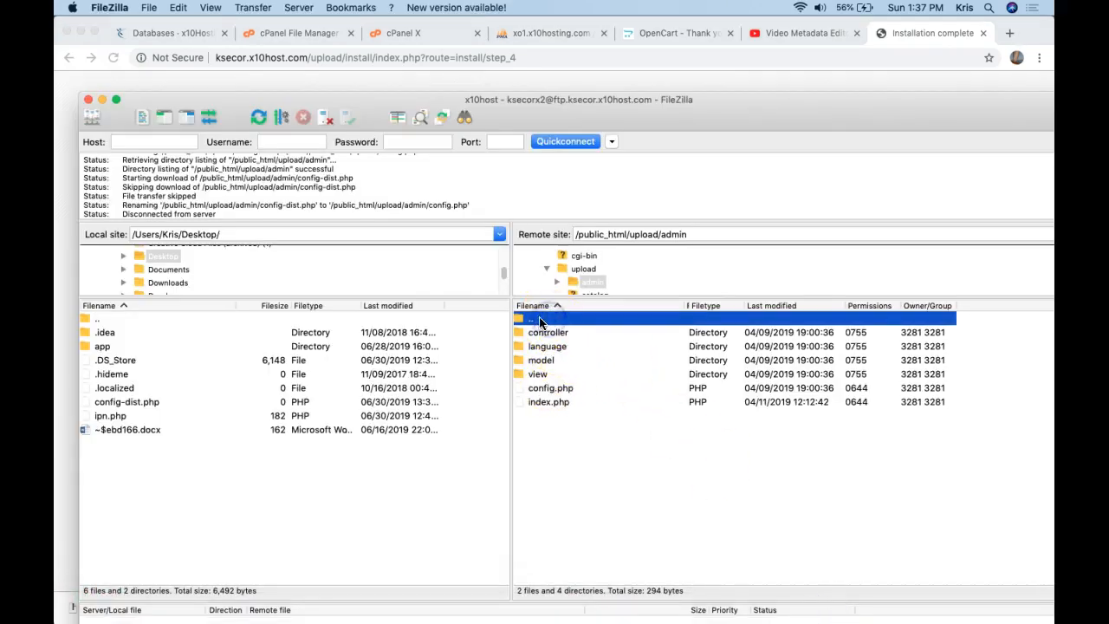
double_click(526, 320)
click(523, 373)
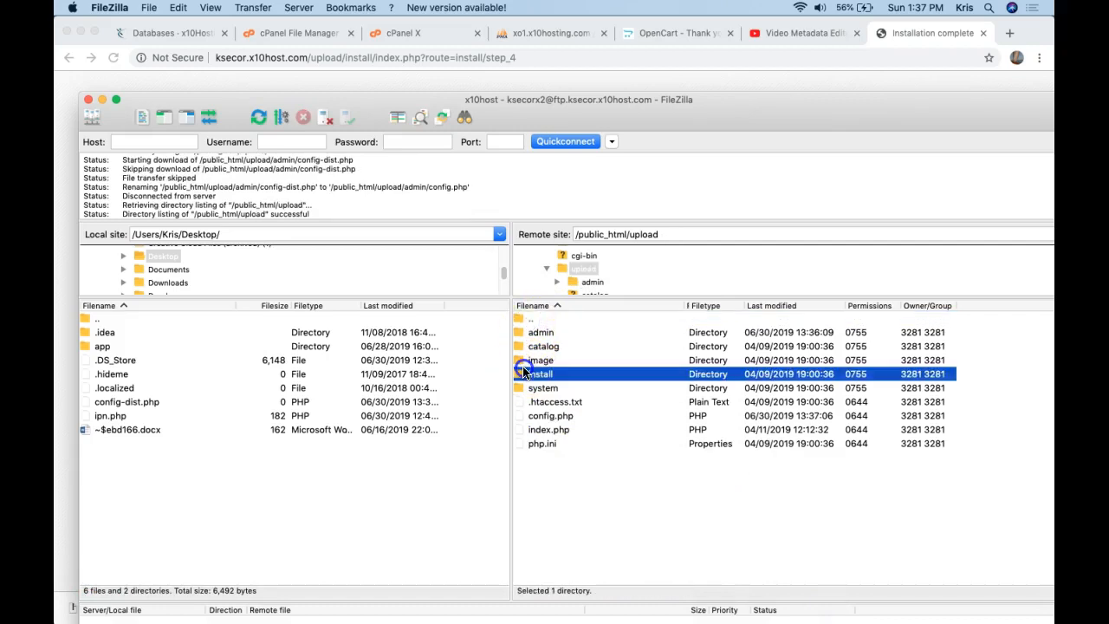
right_click(525, 378)
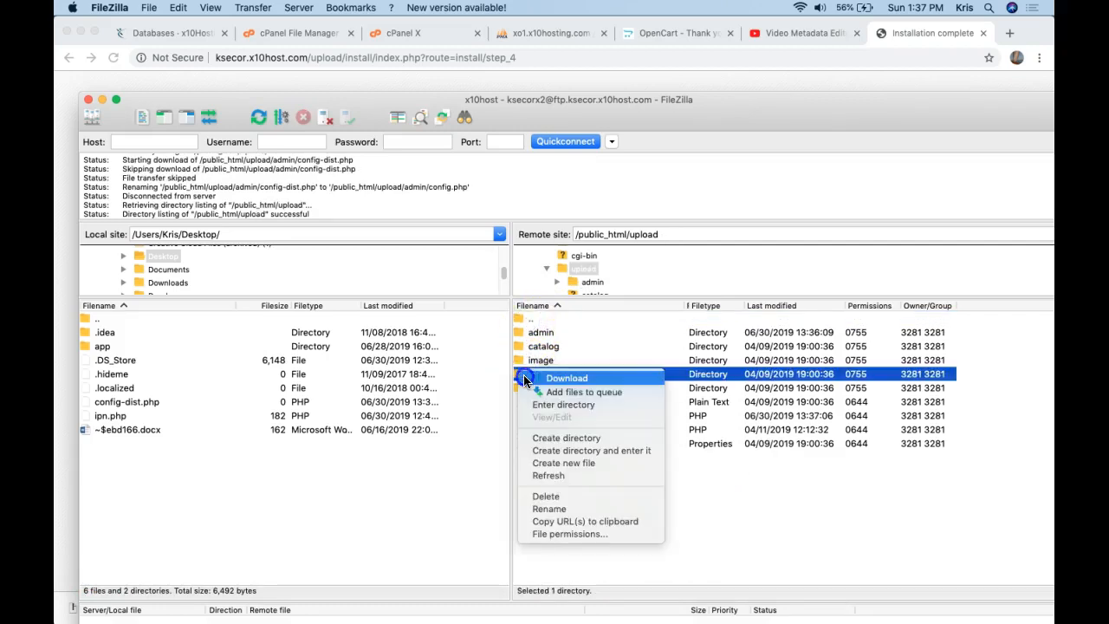
click(565, 499)
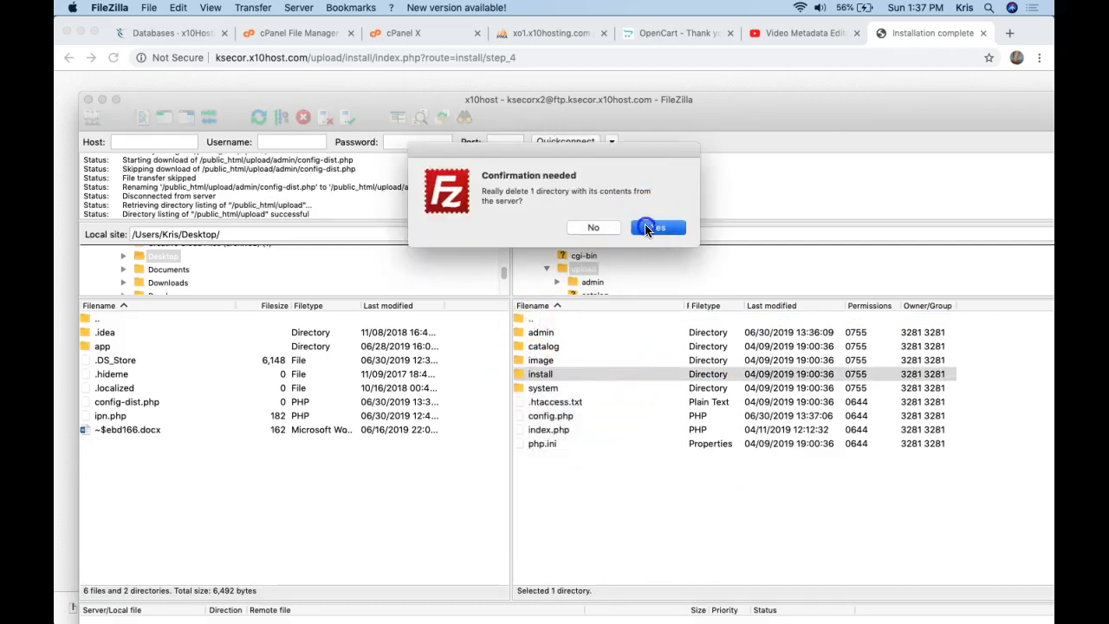
click(646, 228)
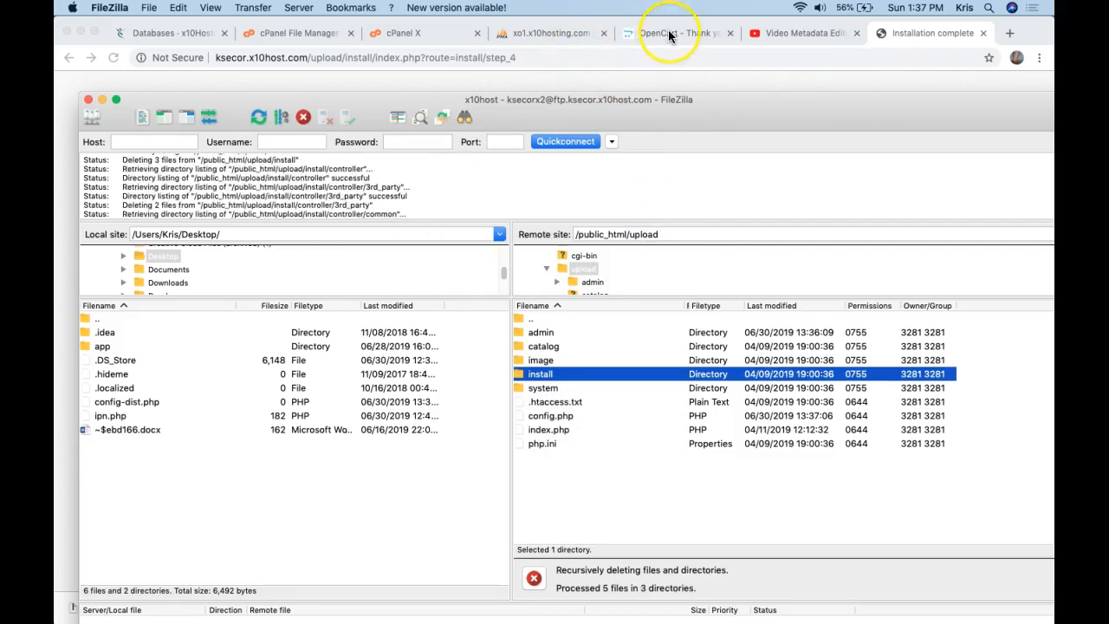
click(669, 36)
Confirm the installer URL now fails and load the store's home page at /upload/.
click(922, 33)
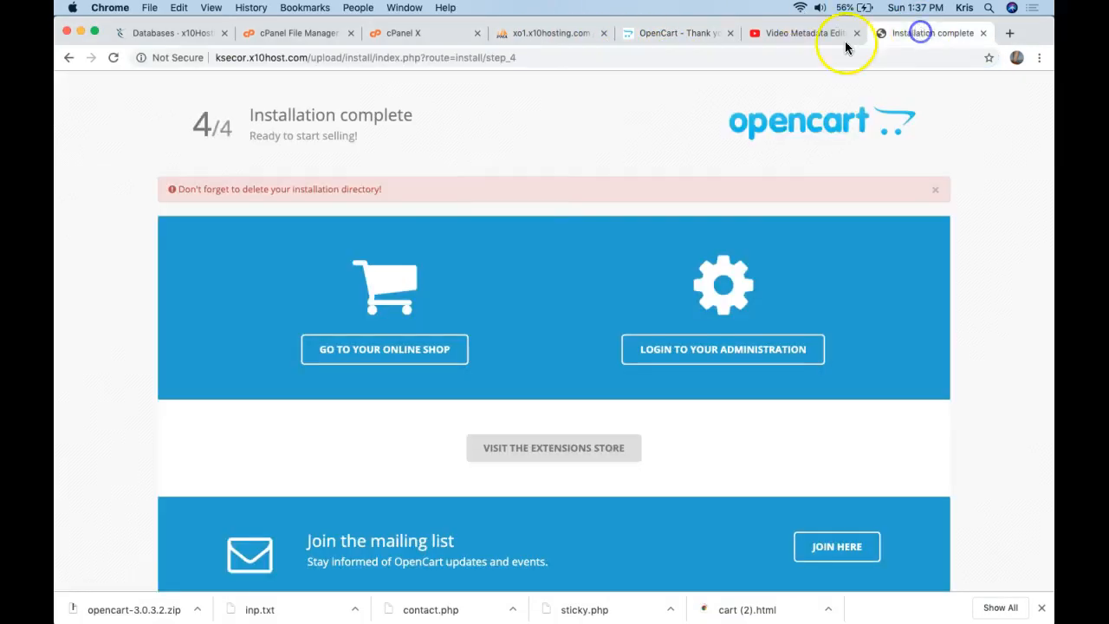
click(338, 60)
click(340, 62)
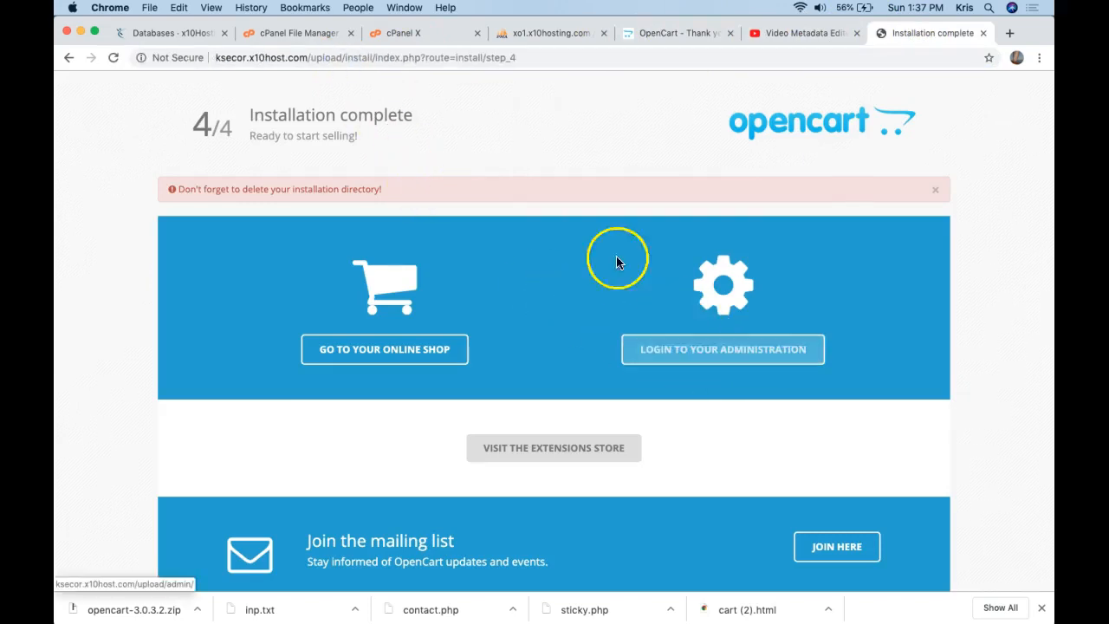
key(Return)
click(502, 65)
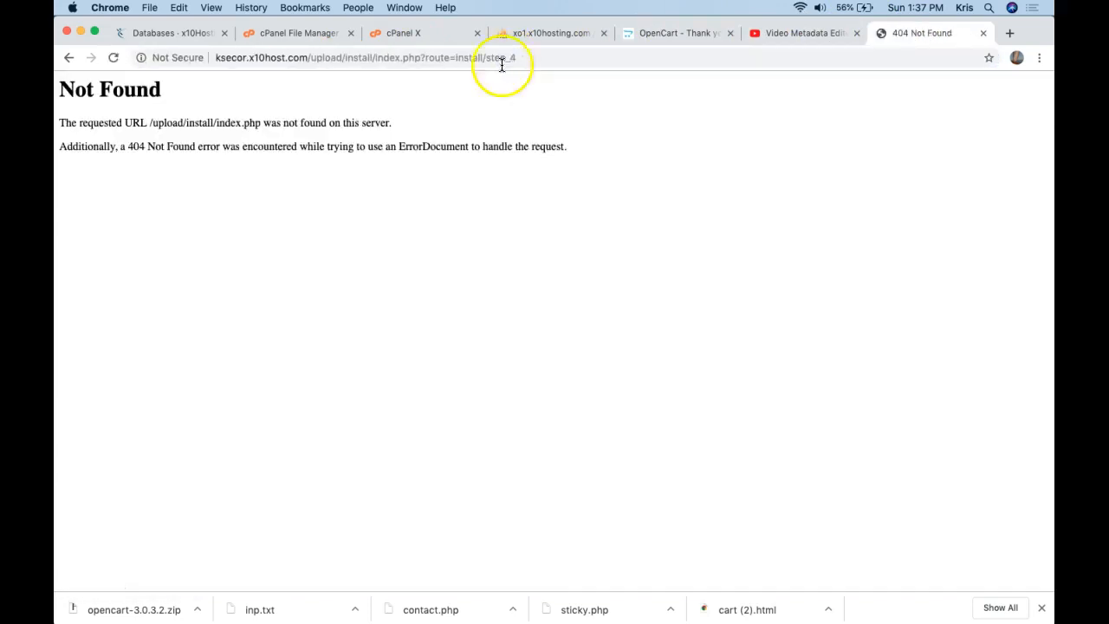
drag(513, 58, 359, 57)
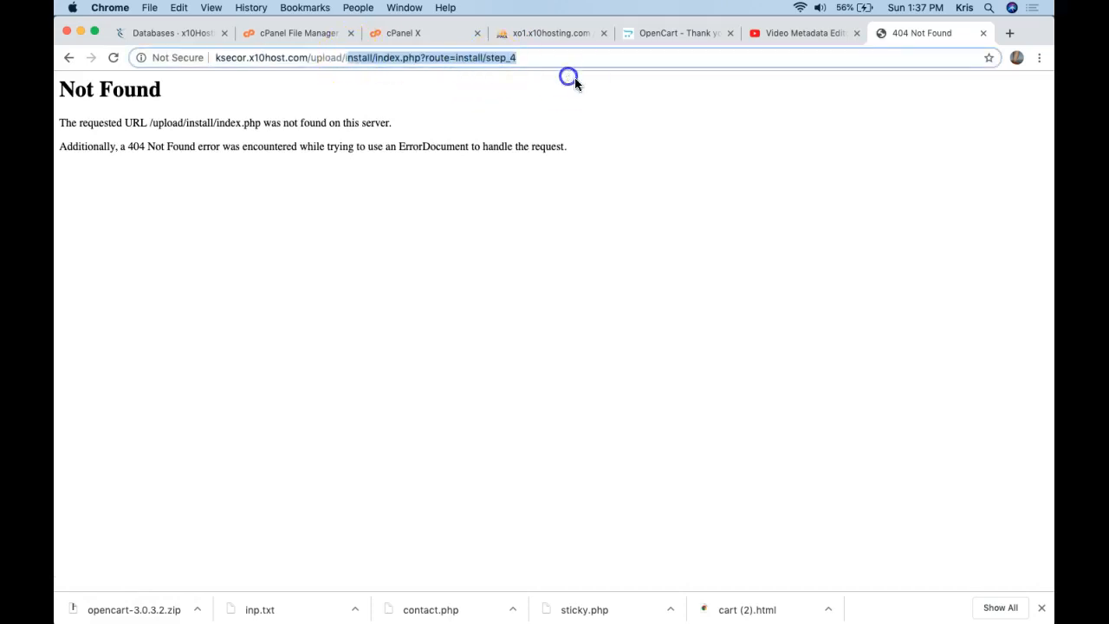
key(BackSpace)
key(Return)
Open /upload/admin and enter the admin login username and password.
click(602, 66)
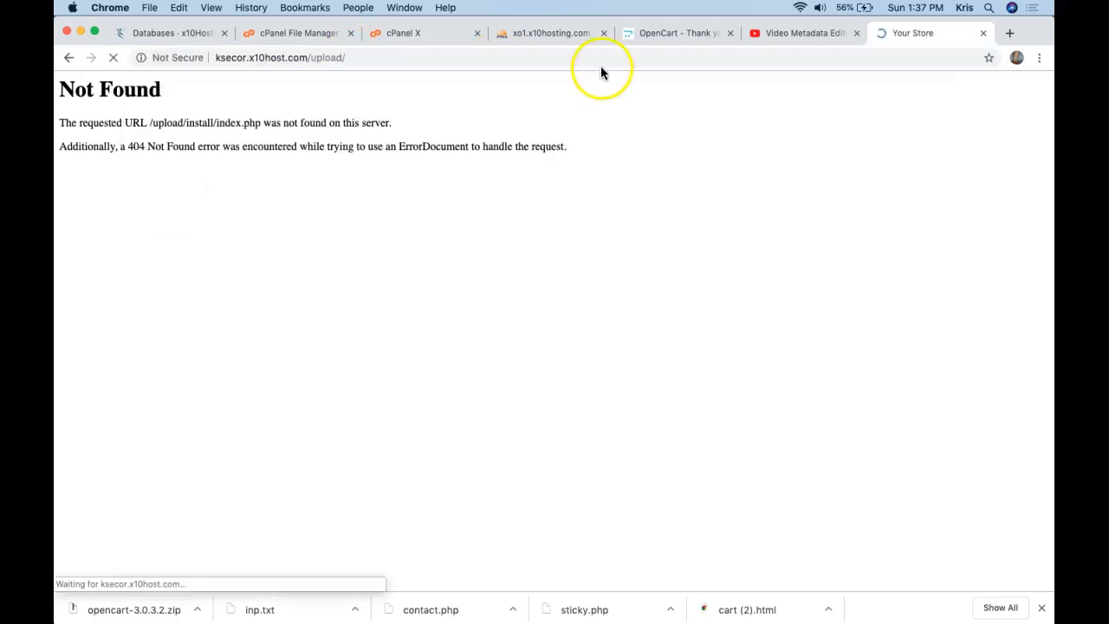
click(615, 60)
text(admin)
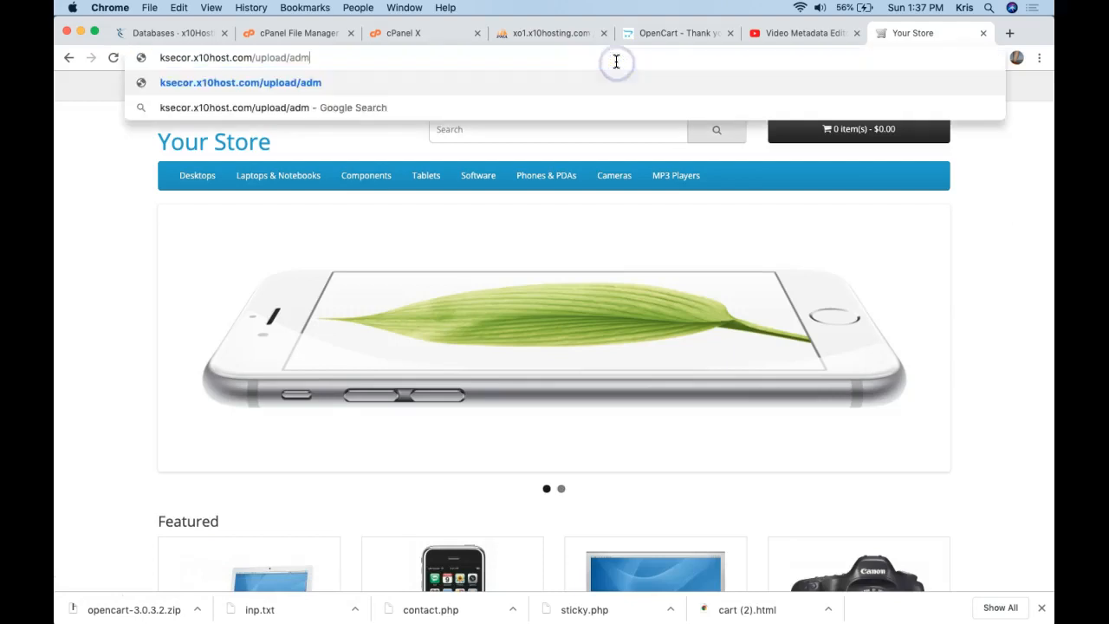
key(Return)
click(484, 218)
text(admin)
key(Tab)
text(a)
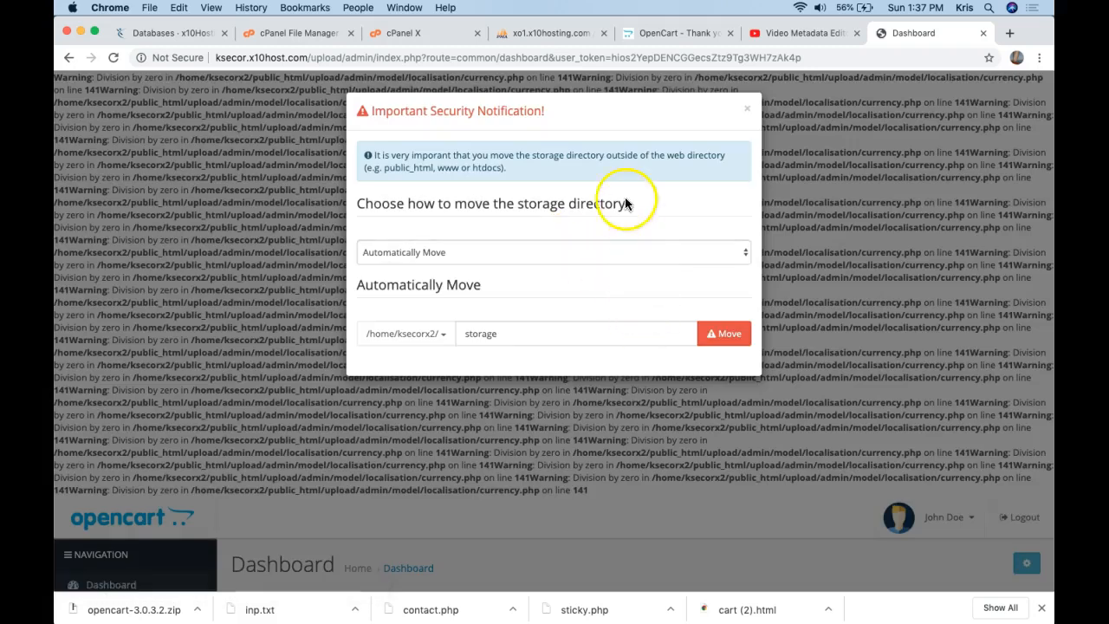
Move the storage directory out of the web folder with Automatically Move and close the notice.
click(665, 258)
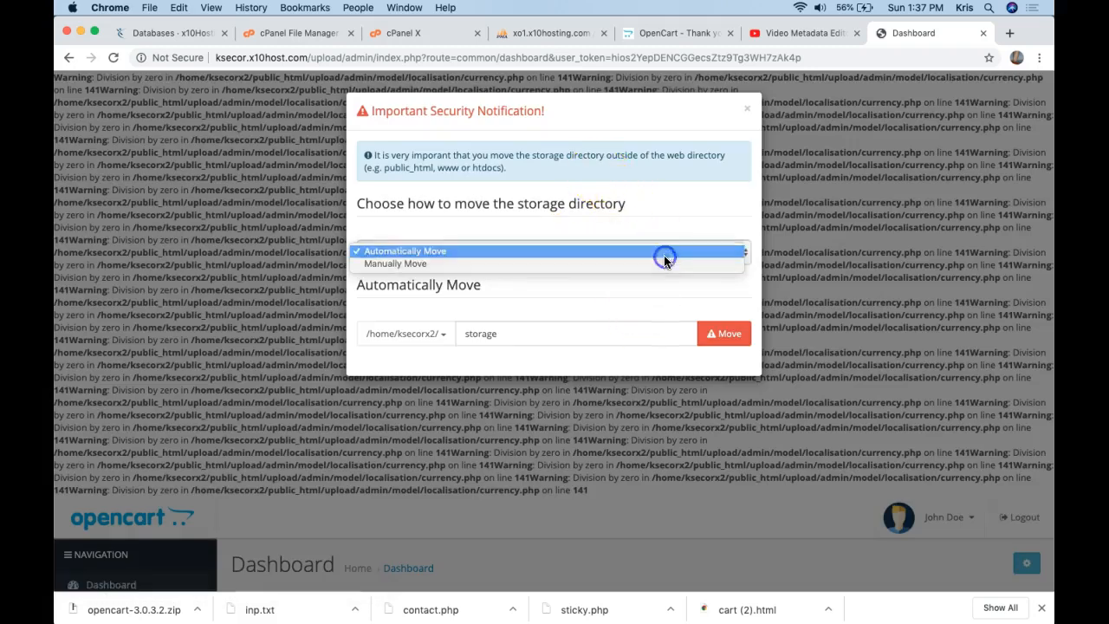
click(665, 256)
click(724, 339)
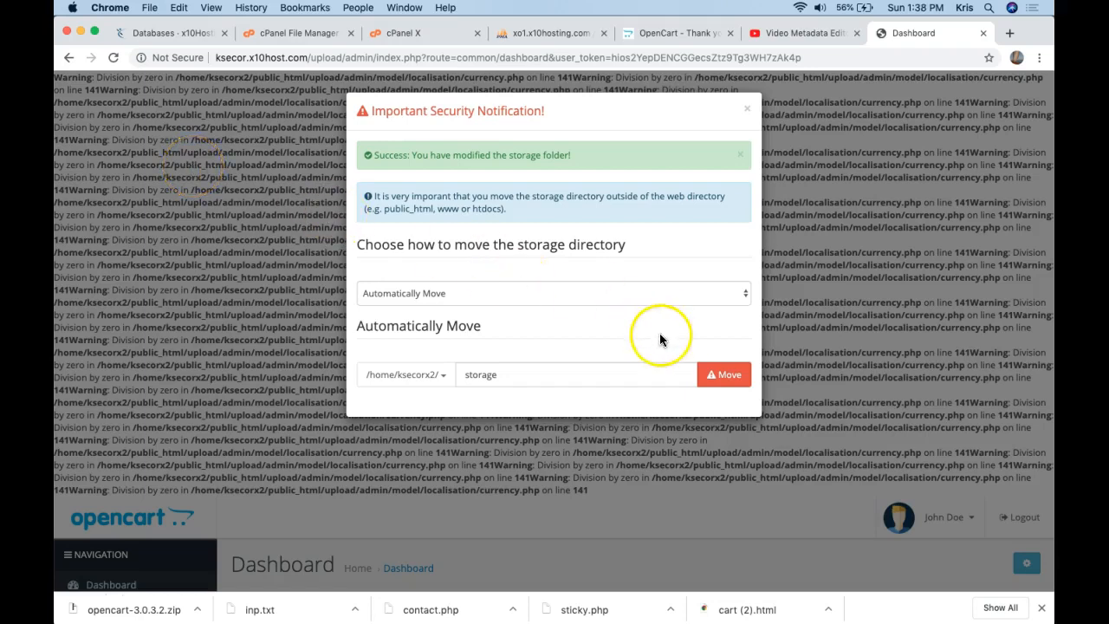
click(747, 109)
Trim the dashboard address back to upload/admin/, removing the route and token.
click(439, 61)
click(393, 59)
drag(379, 59, 907, 134)
key(BackSpace)
Reload upload/admin/ and sign back in with the admin username and password.
key(Return)
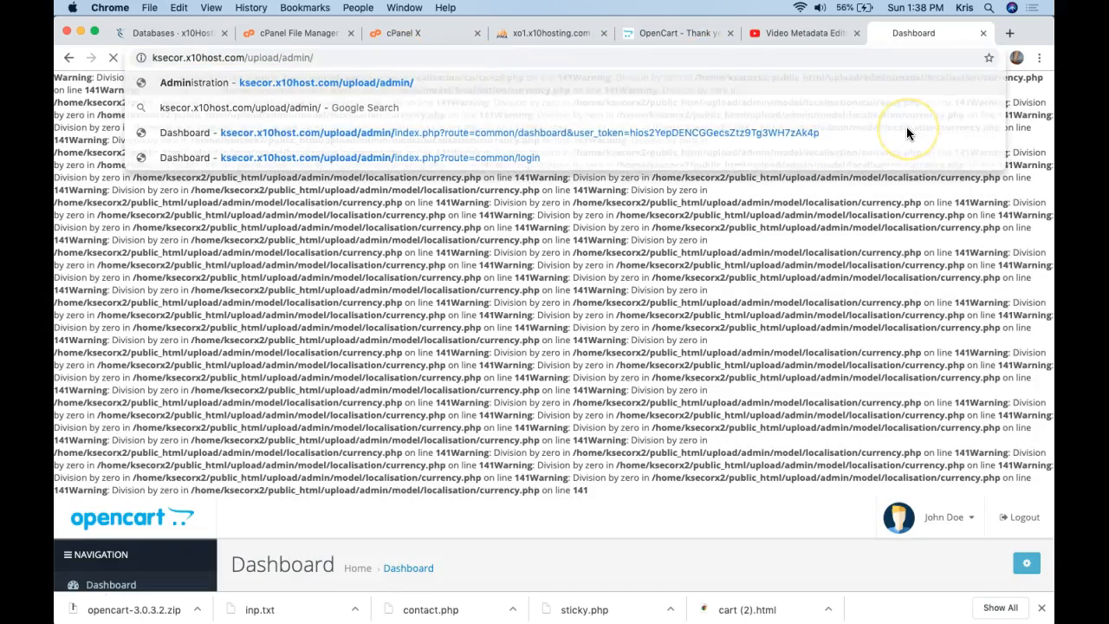
click(648, 265)
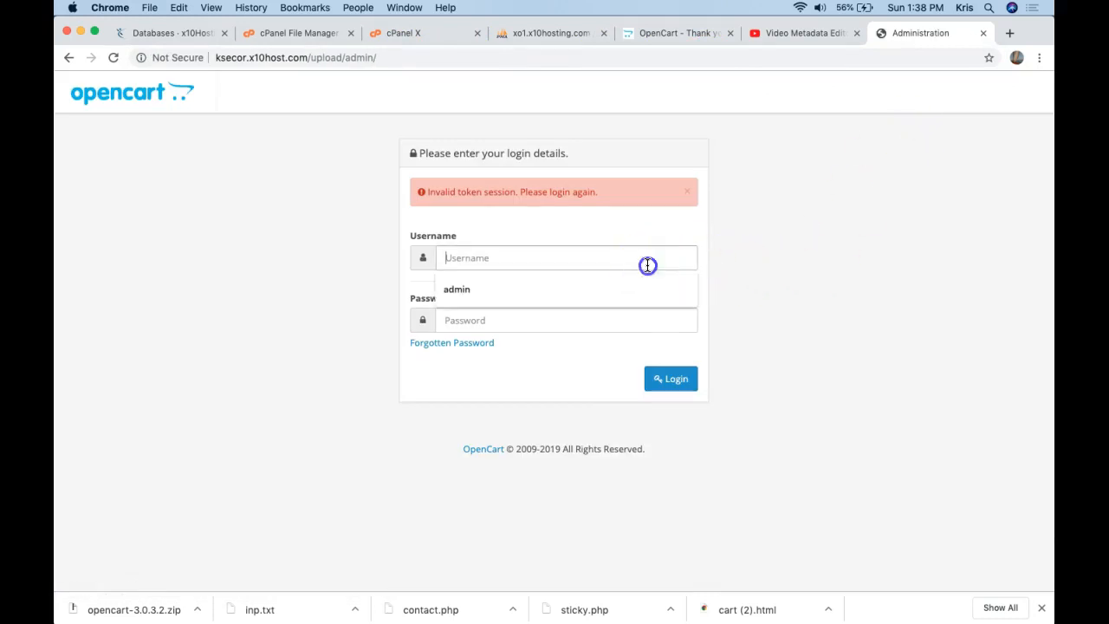
text(admin)
key(Tab)
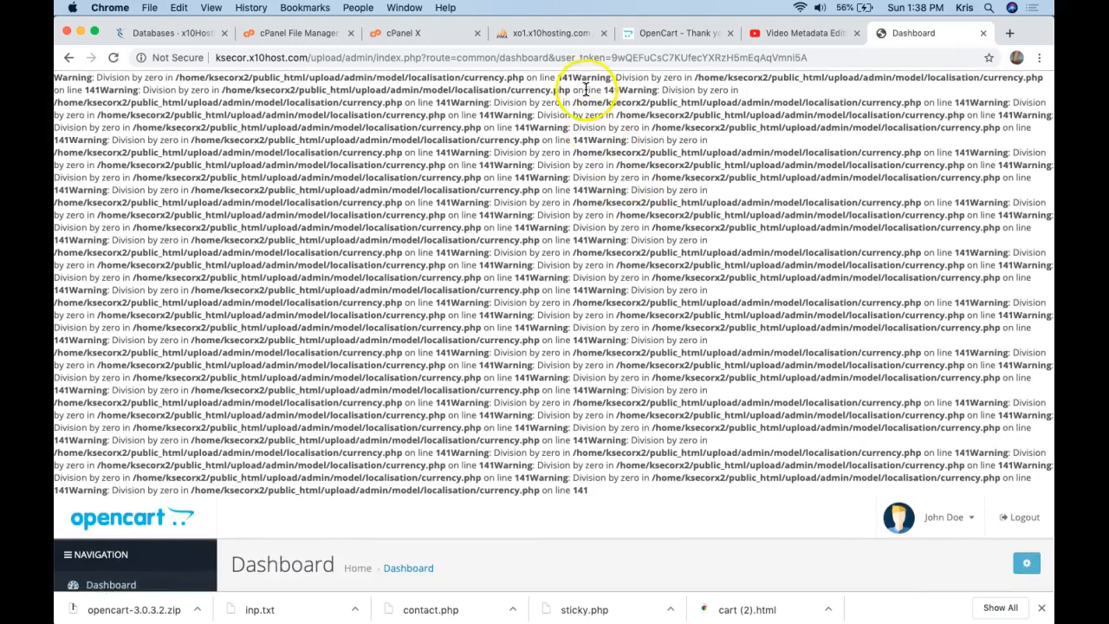
Inspect the repeated currency.php line 141 division-by-zero warnings on the dashboard.
click(565, 85)
drag(565, 85, 651, 84)
click(650, 84)
scroll(646, 215, down, 2)
scroll(644, 216, up, 3)
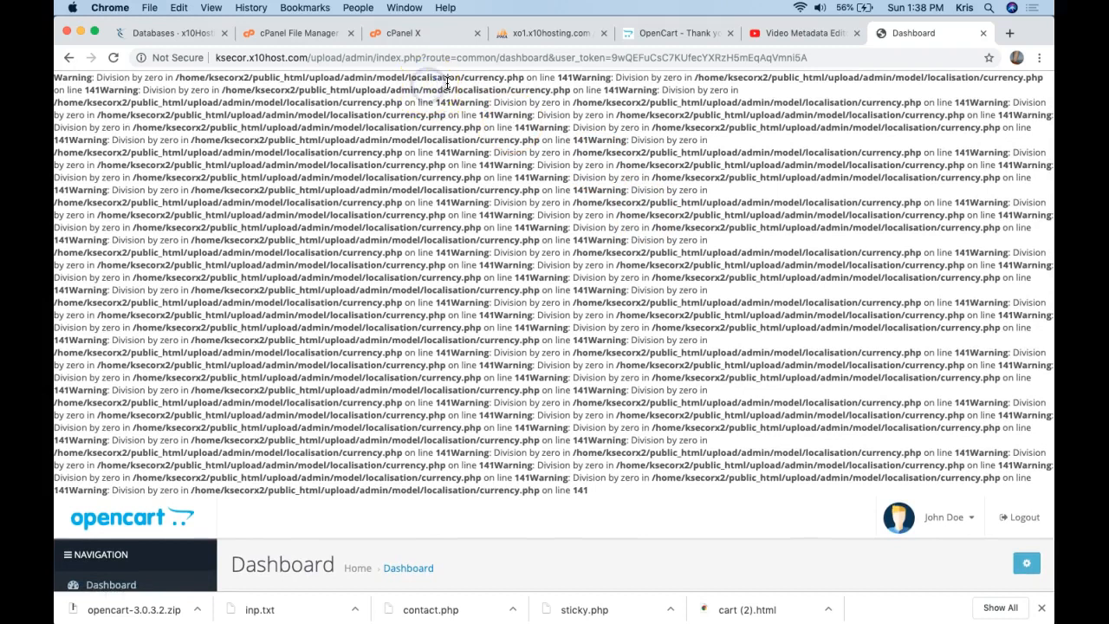
drag(419, 79, 558, 73)
drag(641, 79, 647, 85)
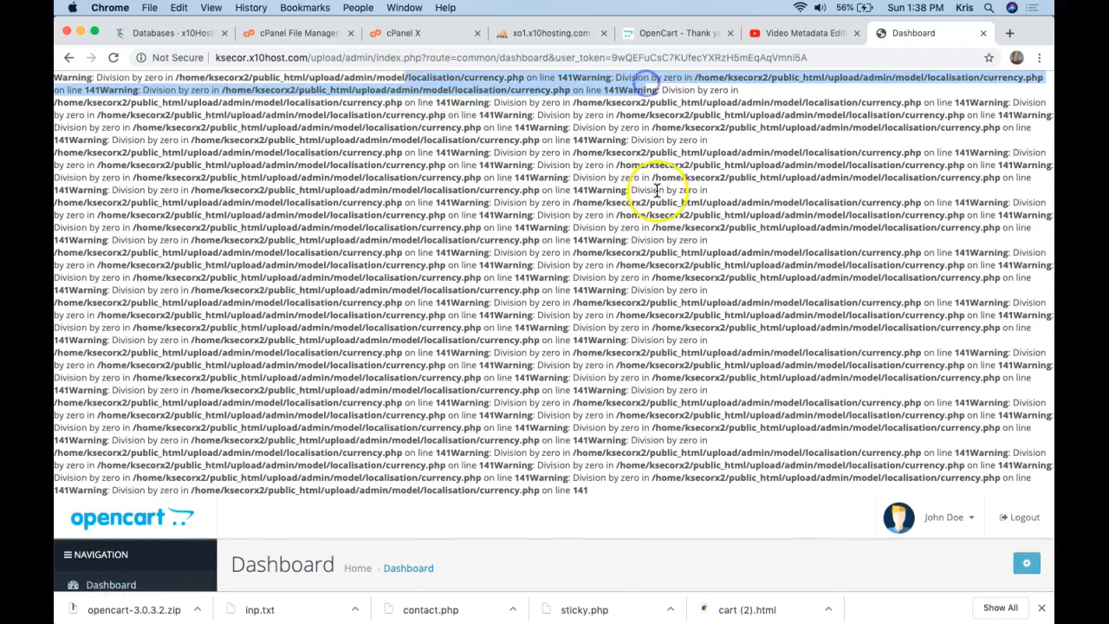
click(656, 185)
scroll(656, 189, down, 5)
scroll(656, 193, up, 5)
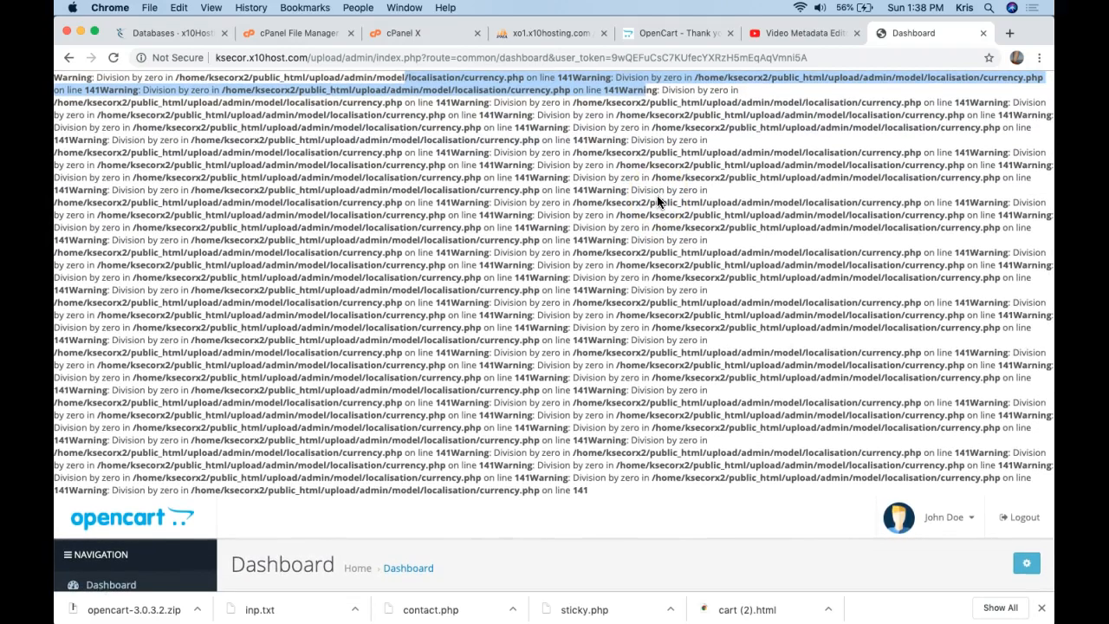
scroll(657, 201, down, 5)
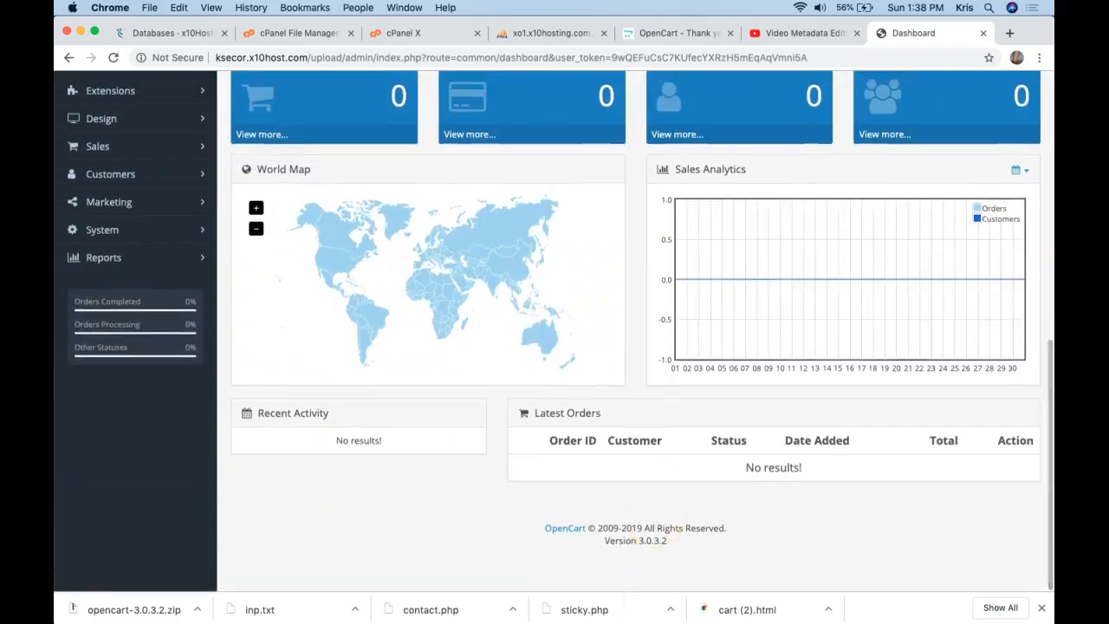
mouse_move(662, 615)
click(621, 609)
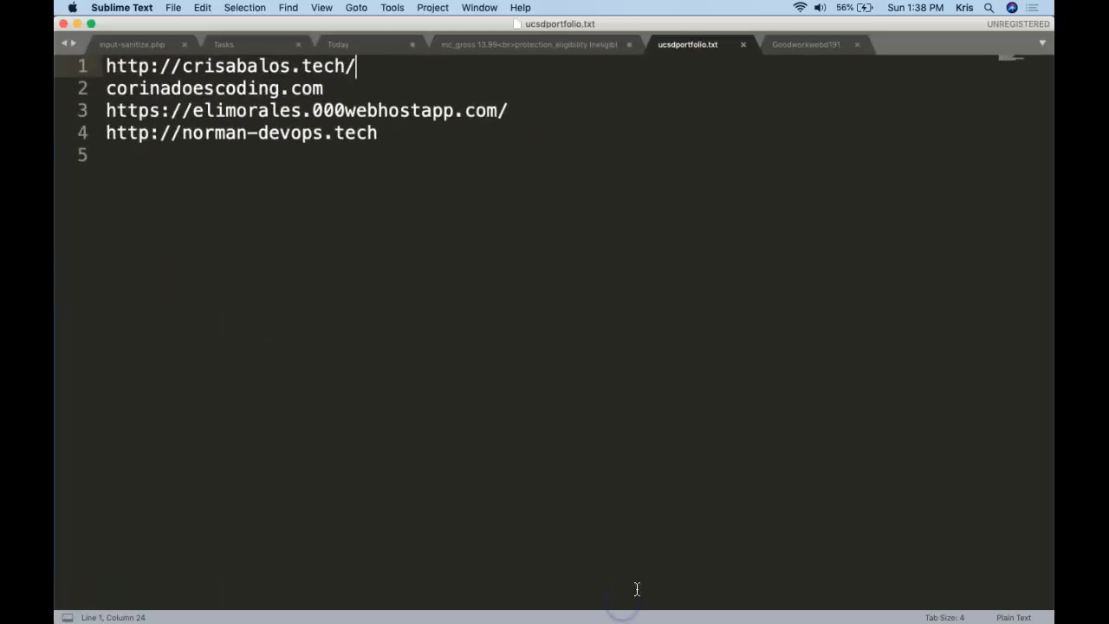
Open the server's upload/index.php for editing from FileZilla's View/Edit.
click(839, 608)
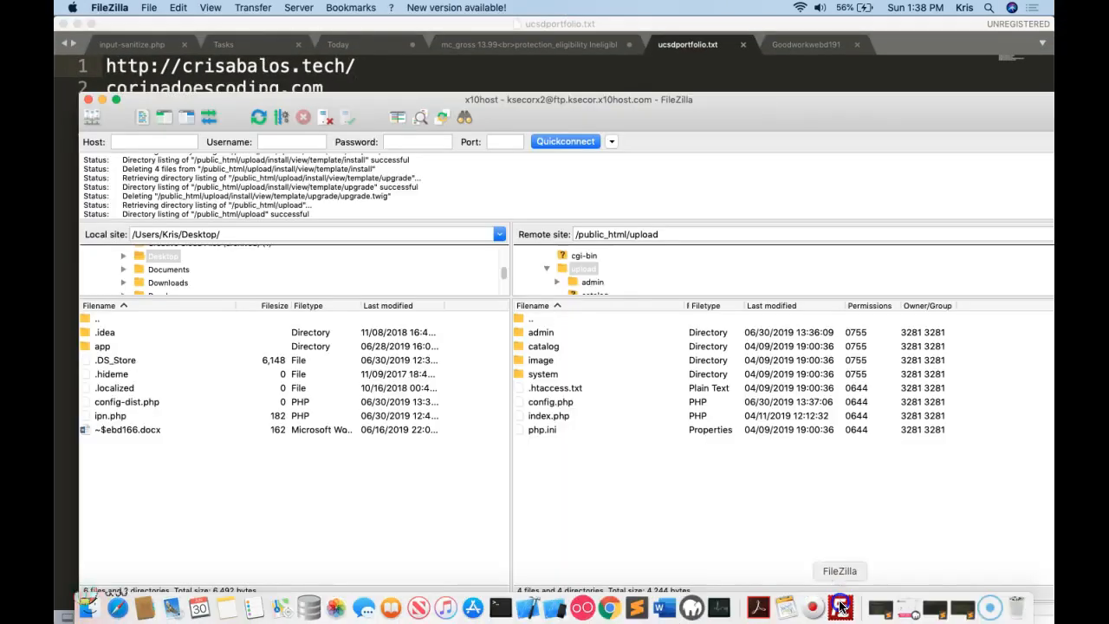
click(76, 23)
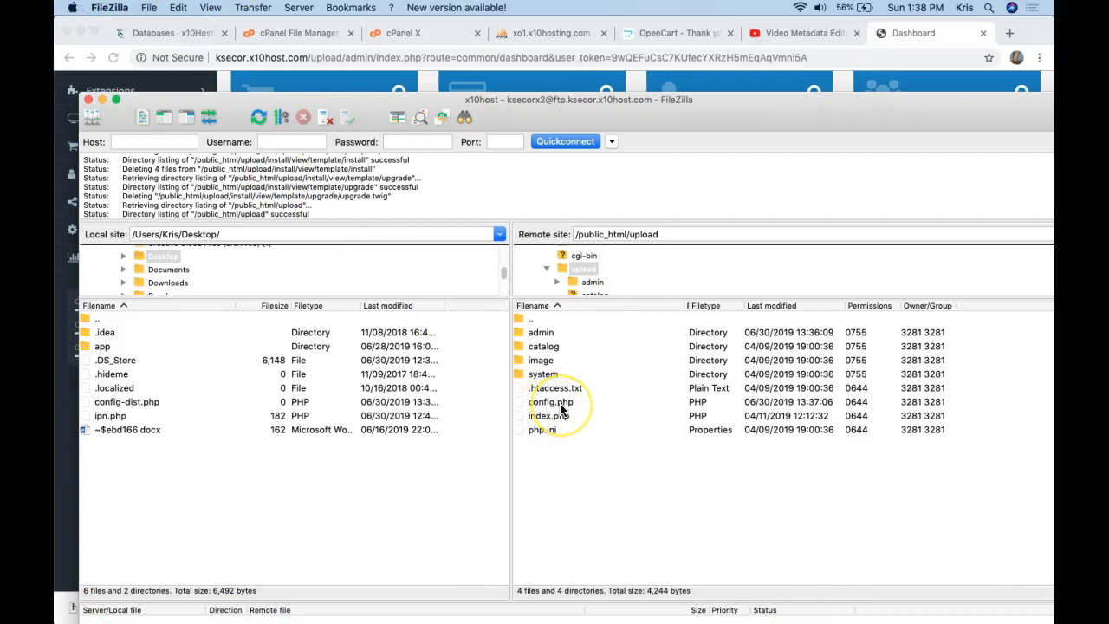
click(558, 418)
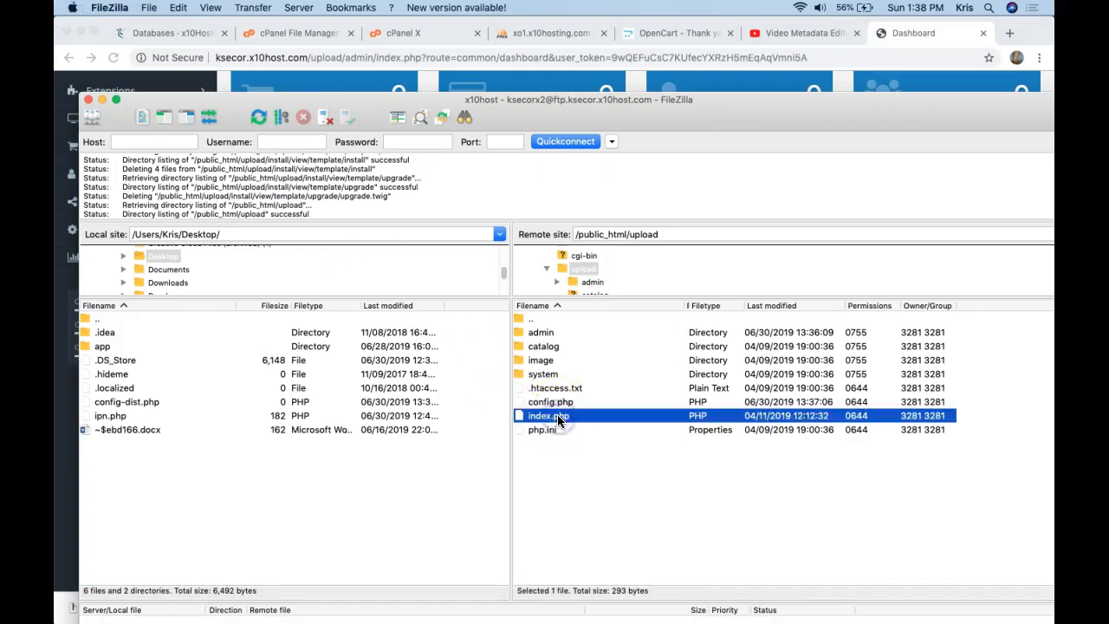
right_click(559, 419)
click(572, 446)
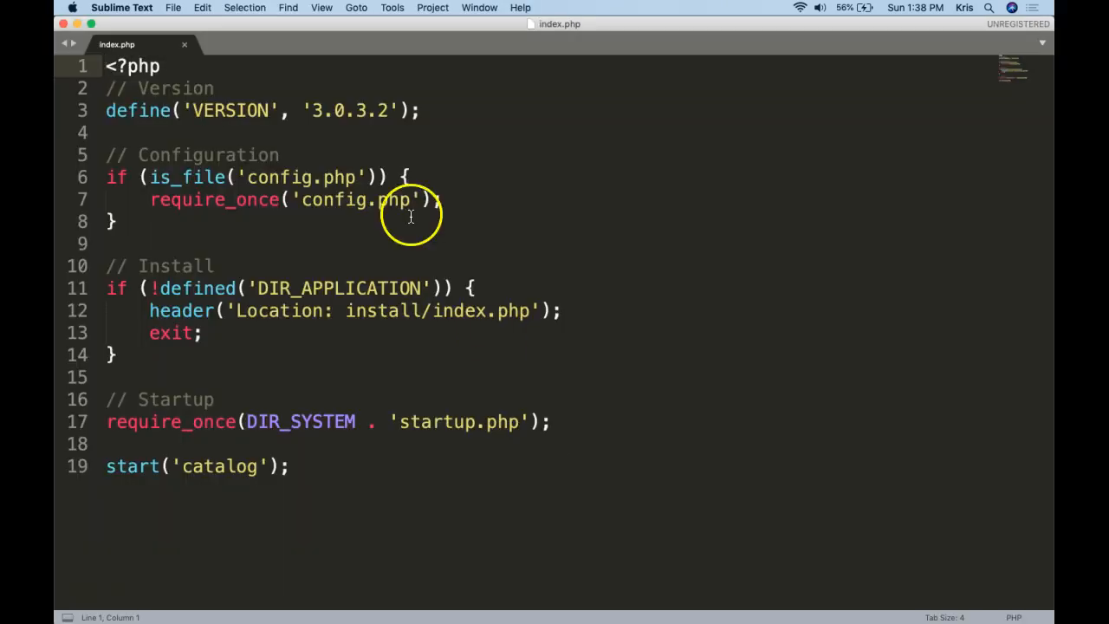
Insert error_reporting(0); as line 3 of index.php.
click(340, 91)
key(Return)
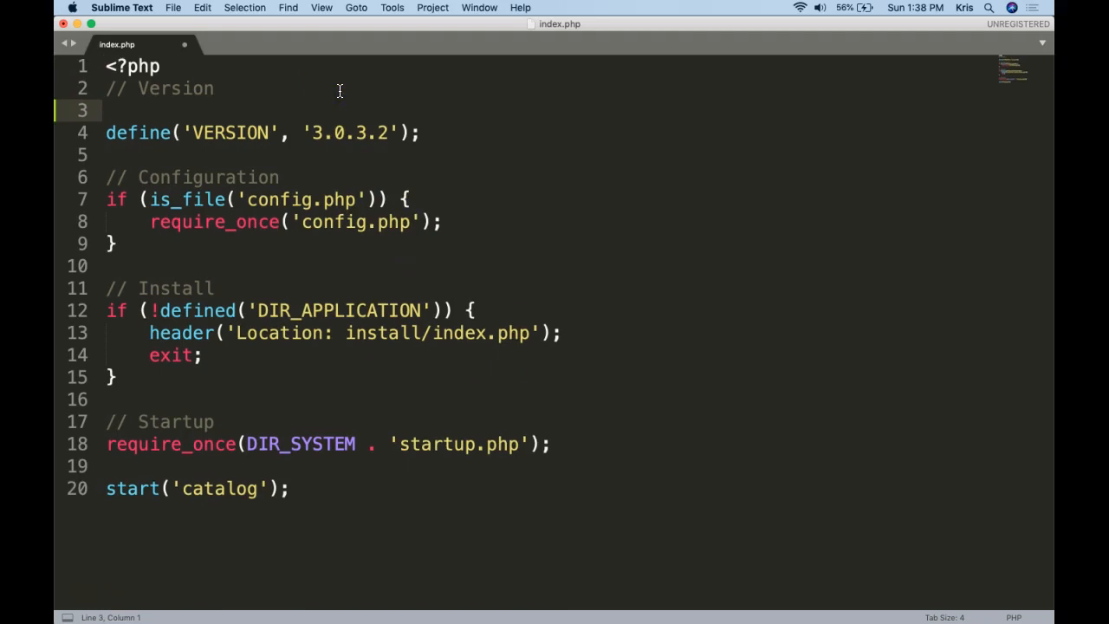
text(error_)
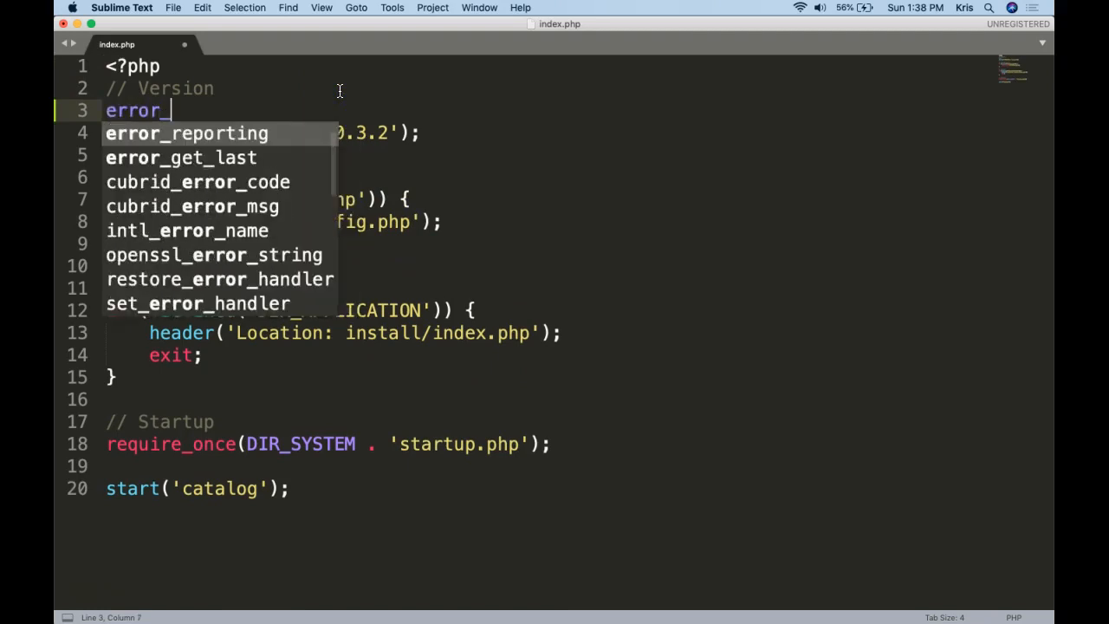
key(Return)
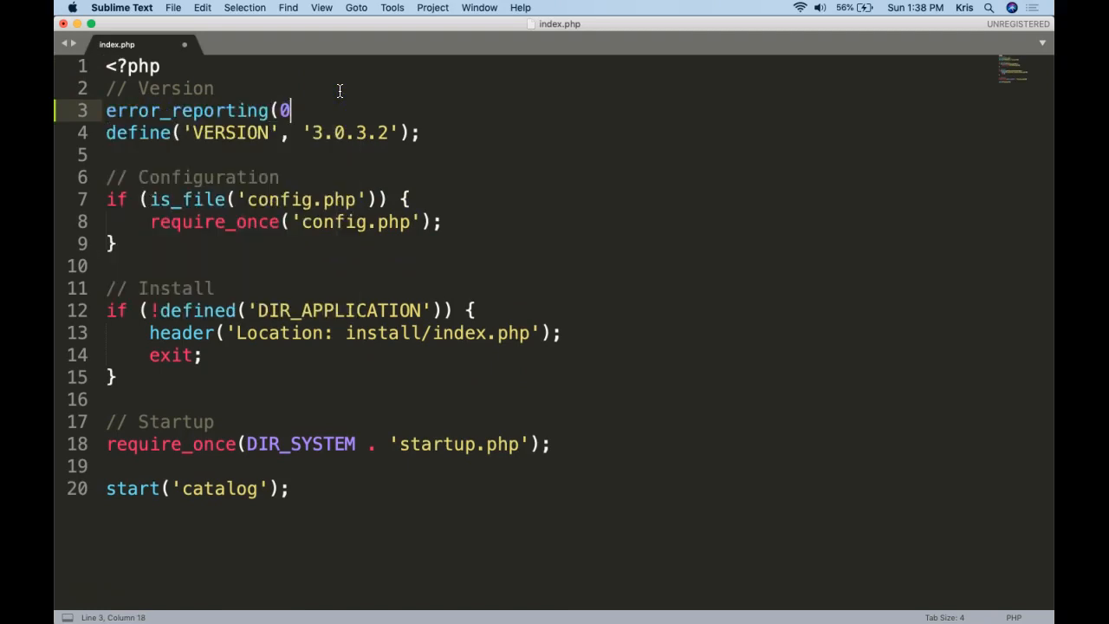
text(0);)
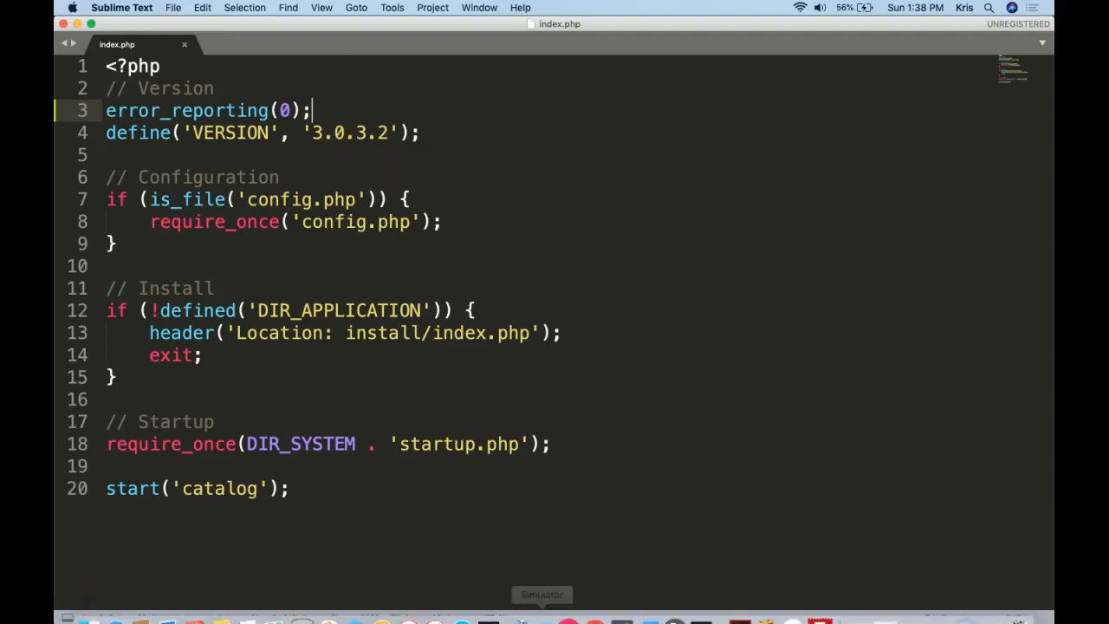
click(596, 609)
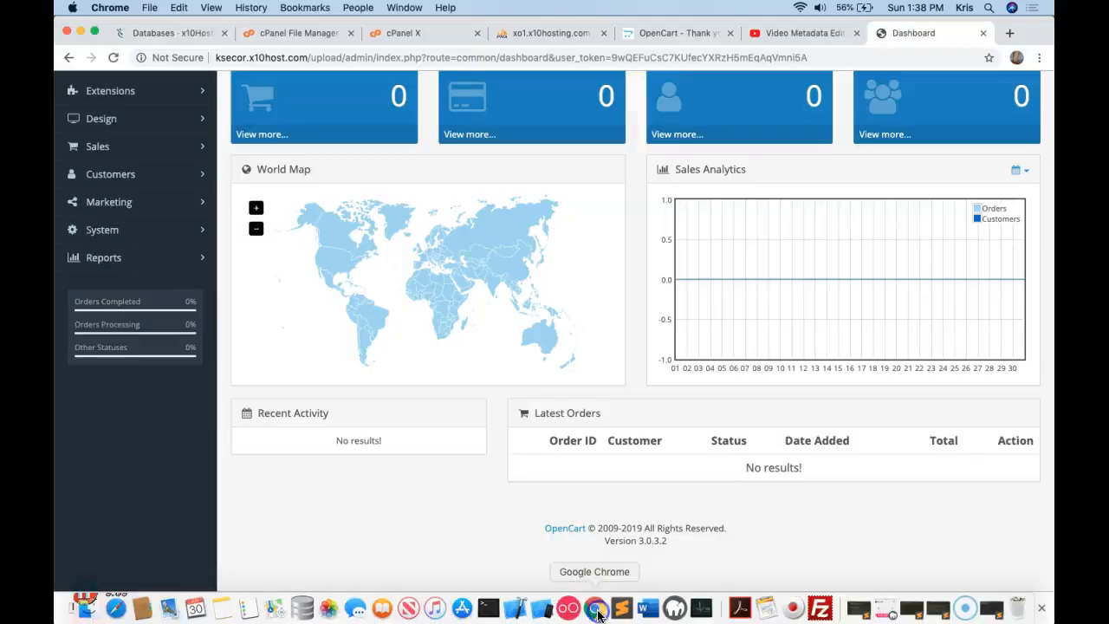
Reload the dashboard and upload the changed index.php back to the server.
click(231, 54)
key(Return)
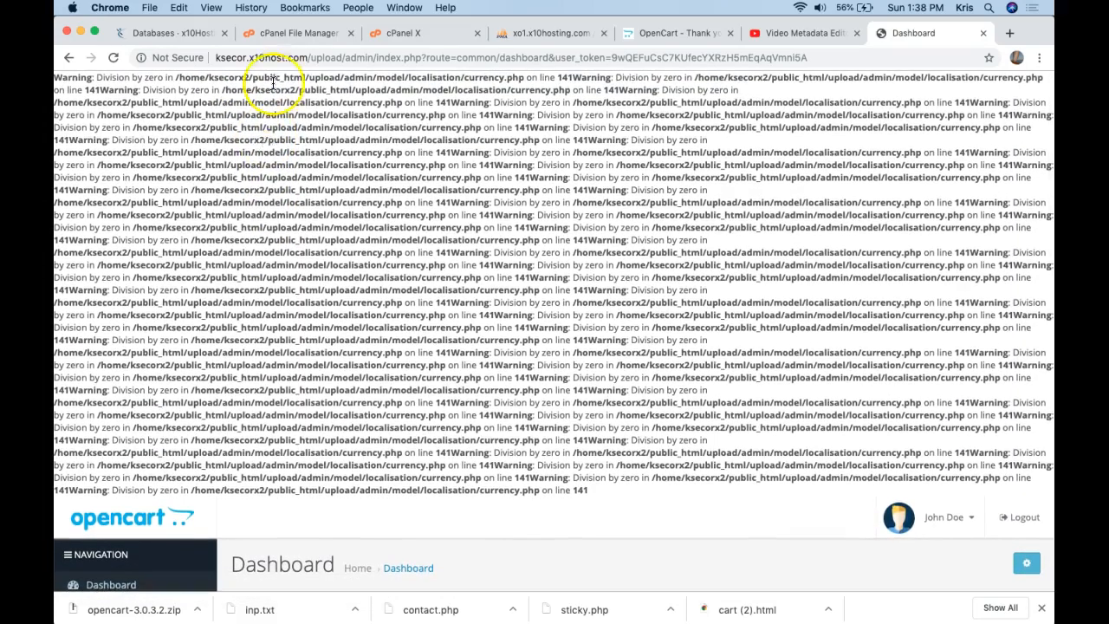
click(295, 61)
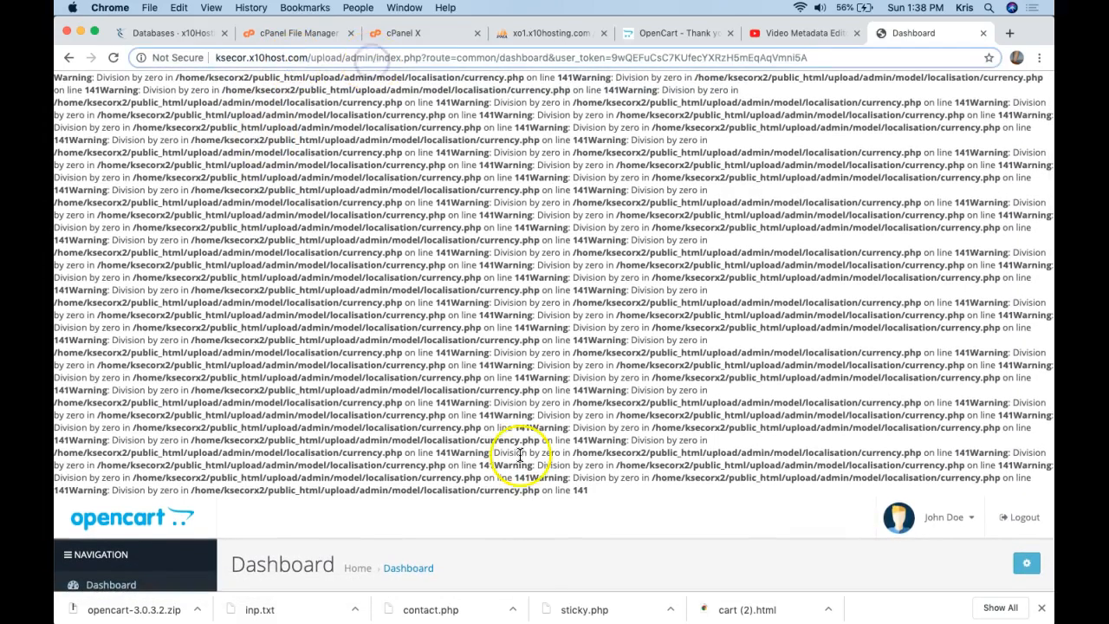
mouse_move(641, 616)
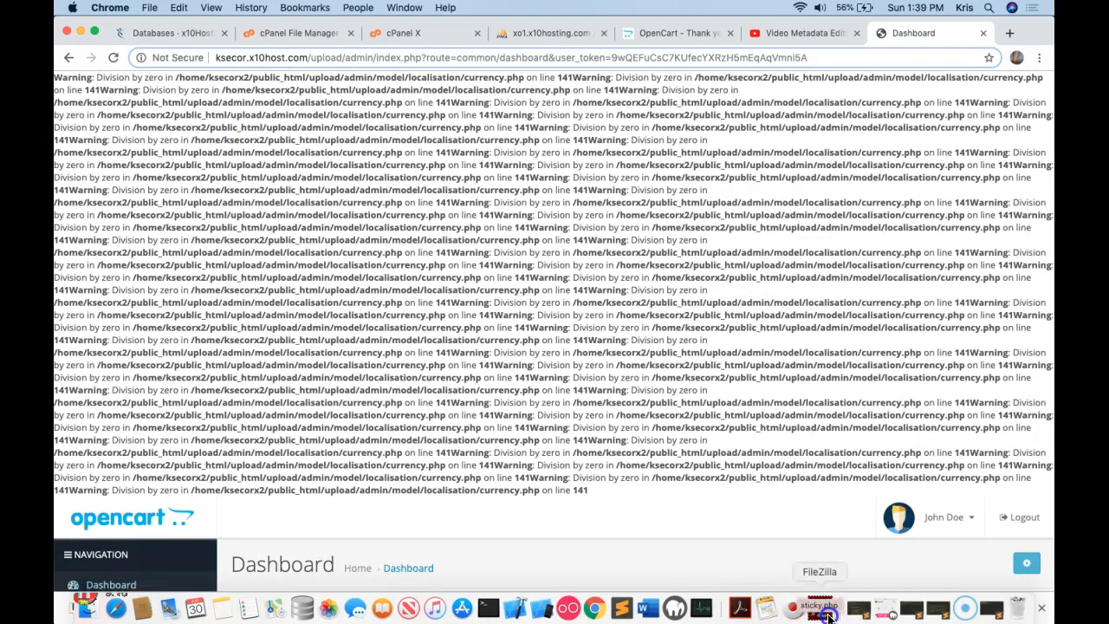
click(820, 606)
click(924, 451)
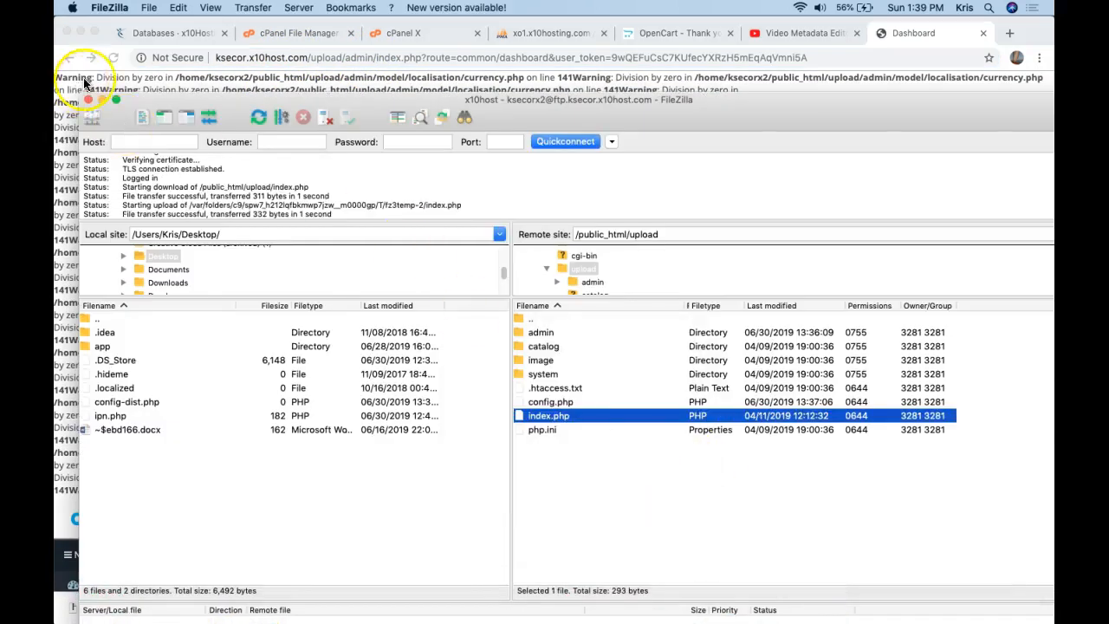
Reload the dashboard, still showing warnings, and open the remote admin folder.
click(118, 83)
click(314, 57)
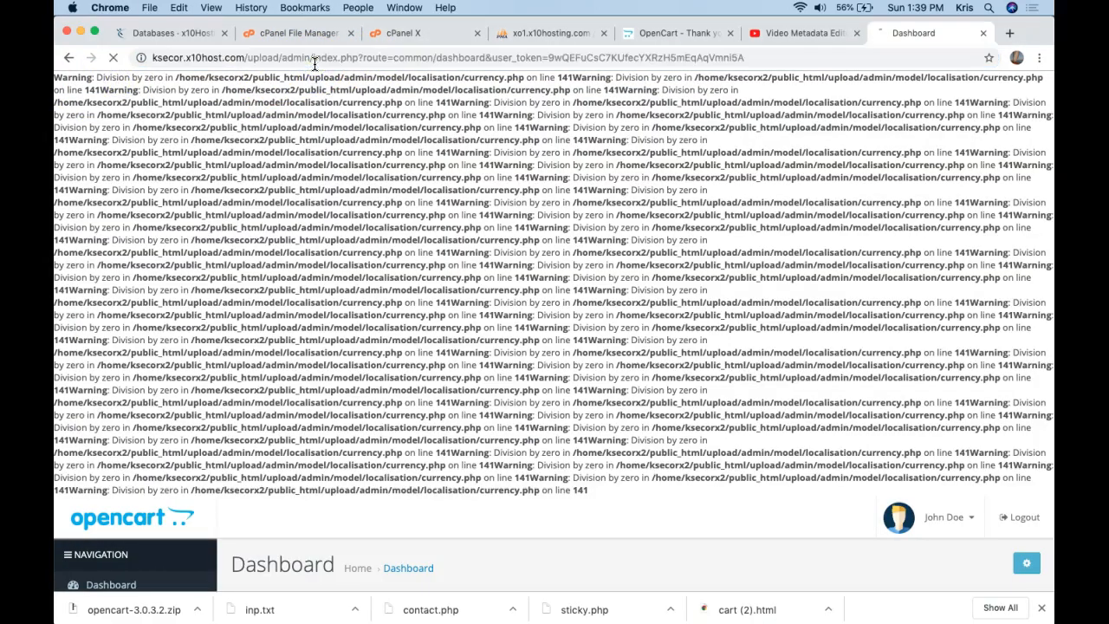
key(Return)
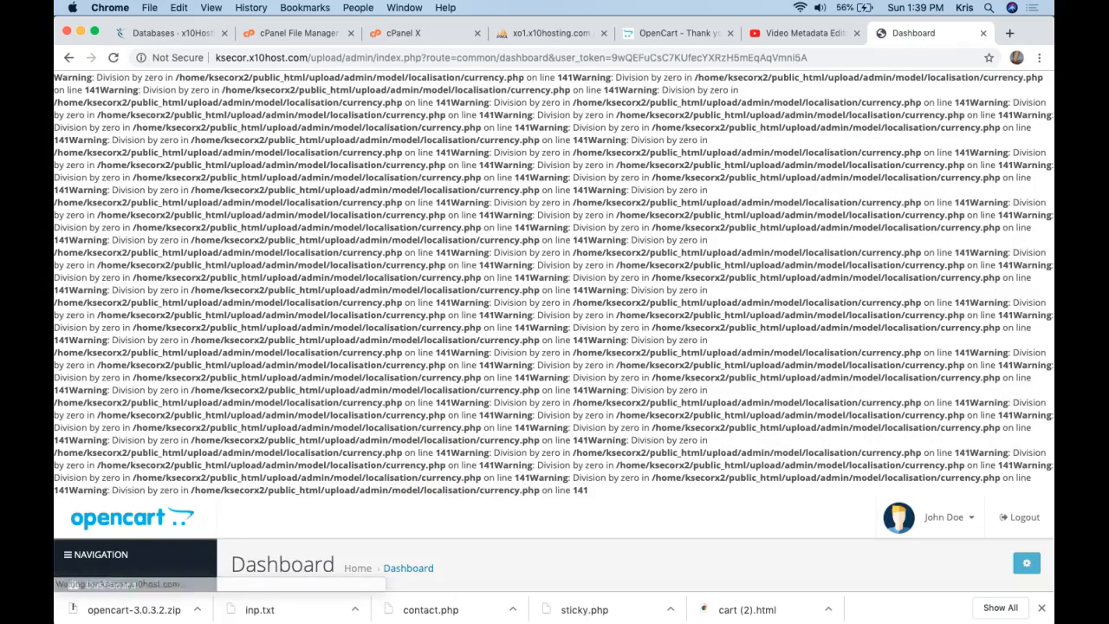
click(825, 612)
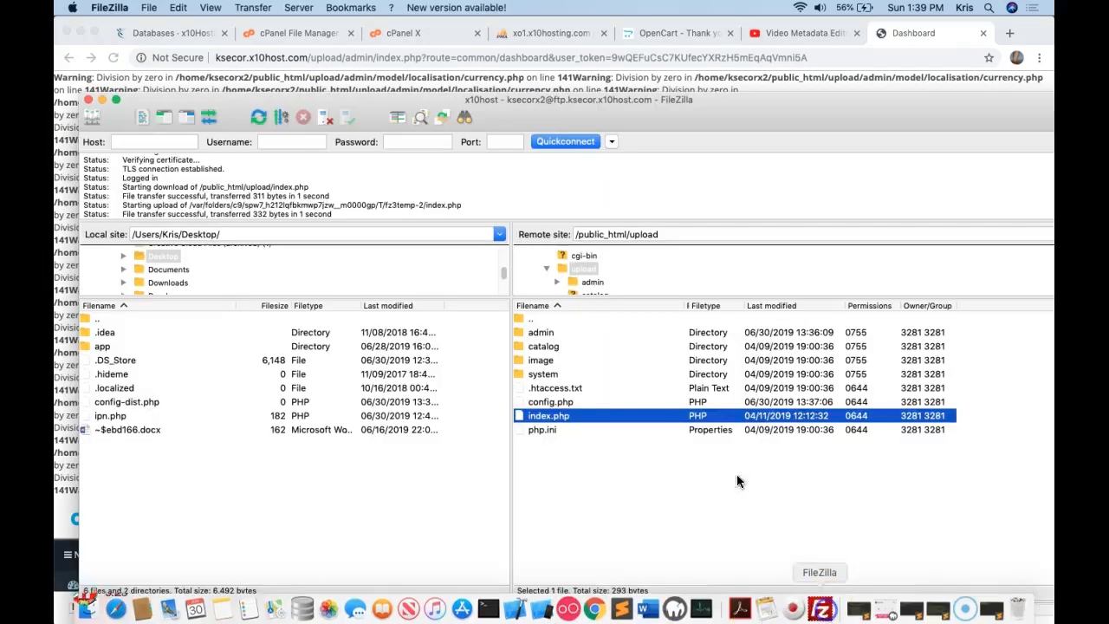
double_click(556, 337)
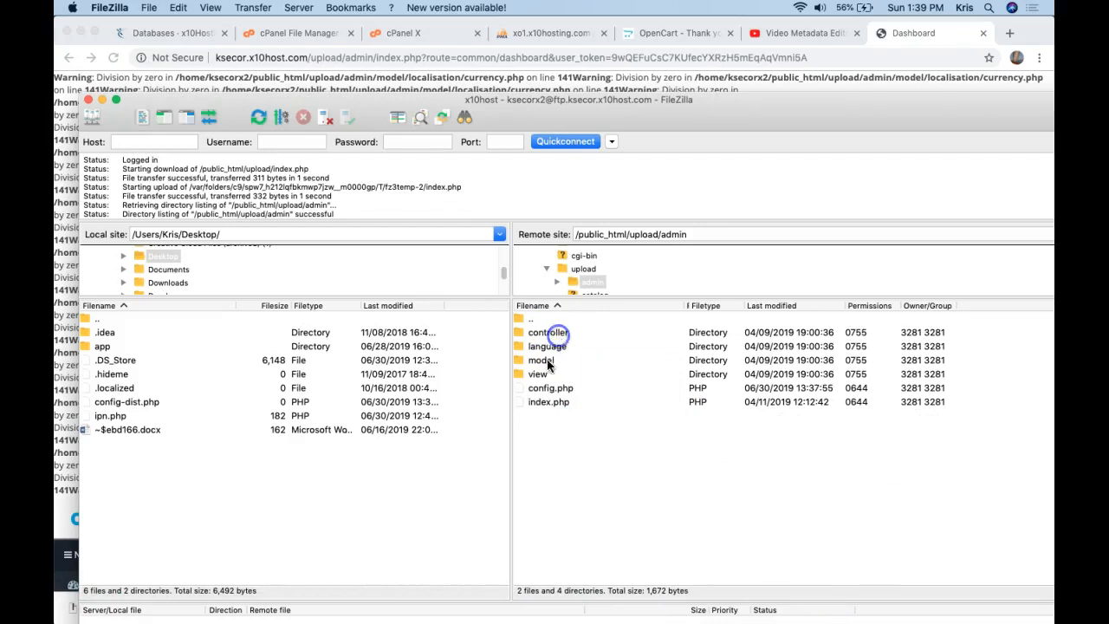
Add error_reporting(0); on line 3 of admin/index.php, save, and upload it.
right_click(534, 401)
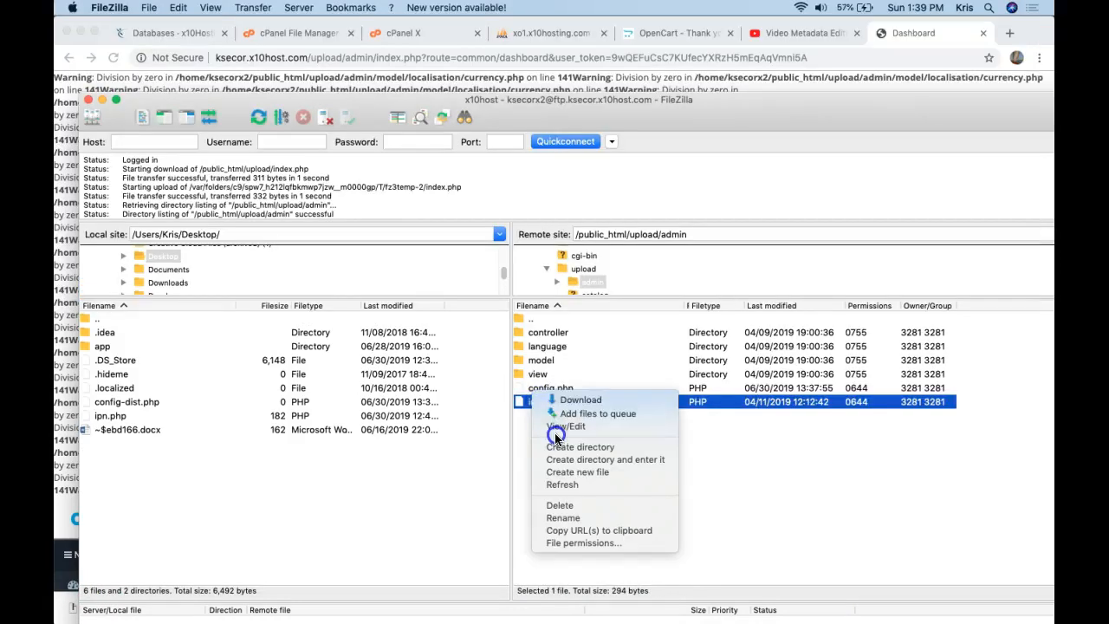
click(562, 426)
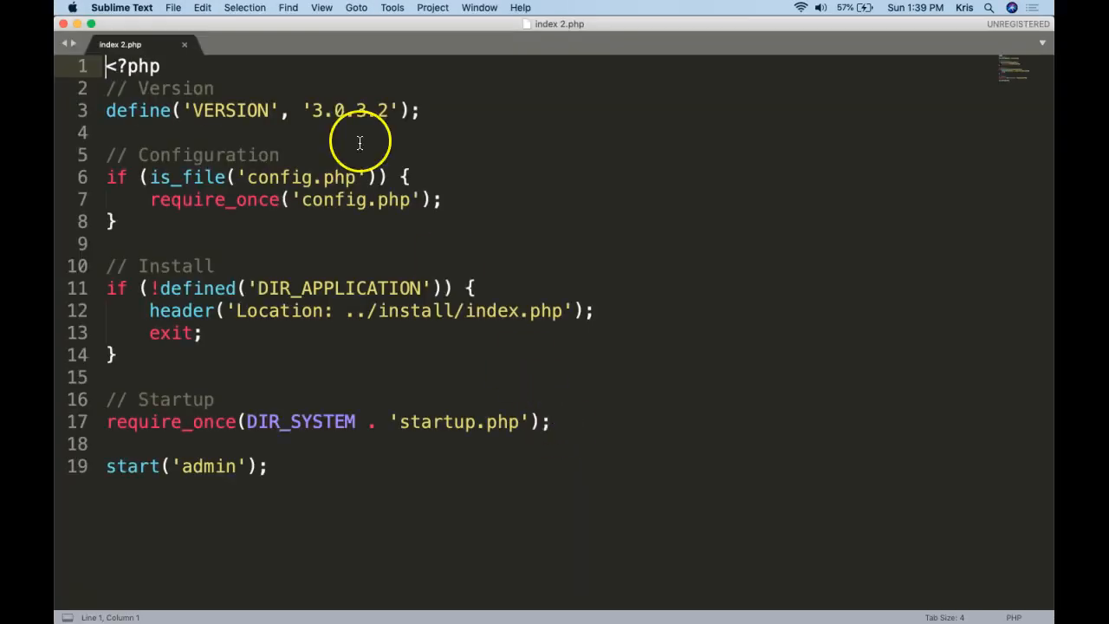
click(305, 83)
key(Return)
text(error)
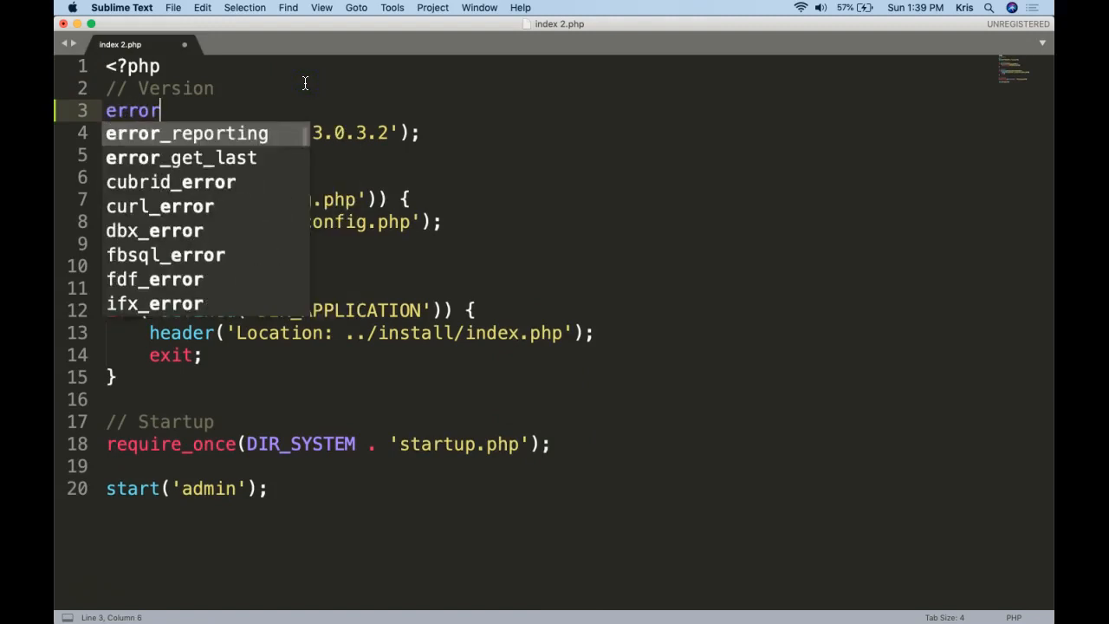
key(Return)
text((0))
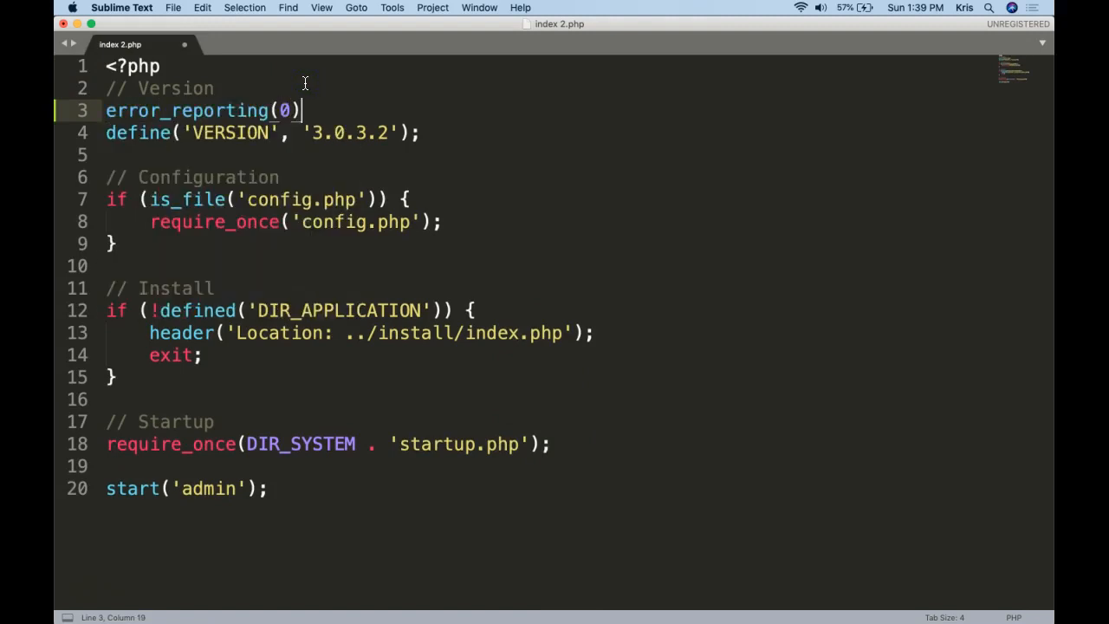
text(;)
key(super+s)
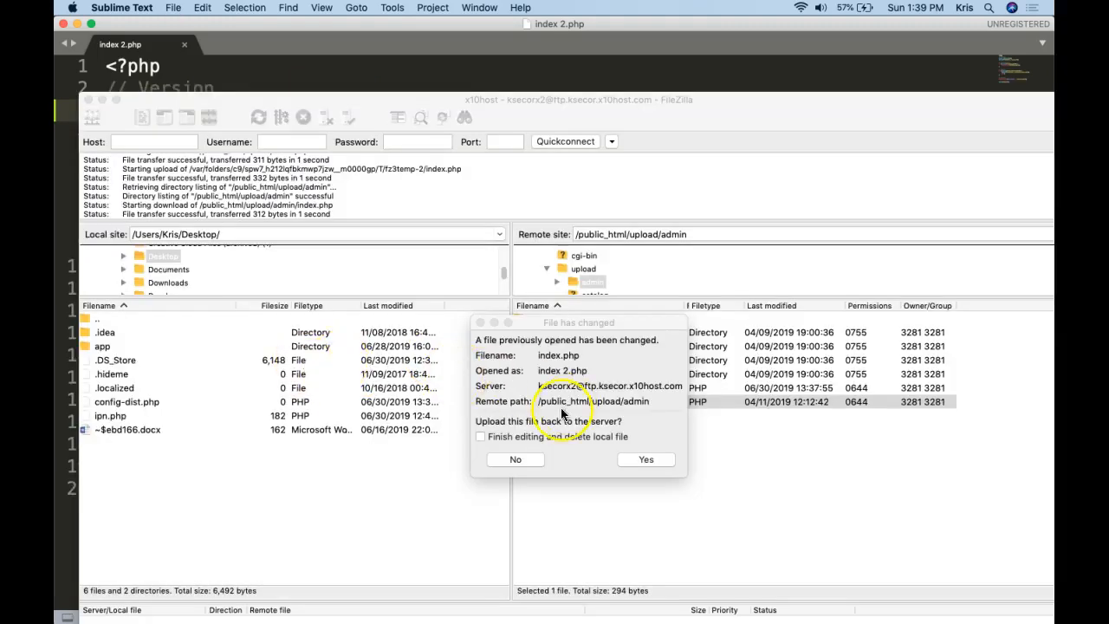
click(647, 459)
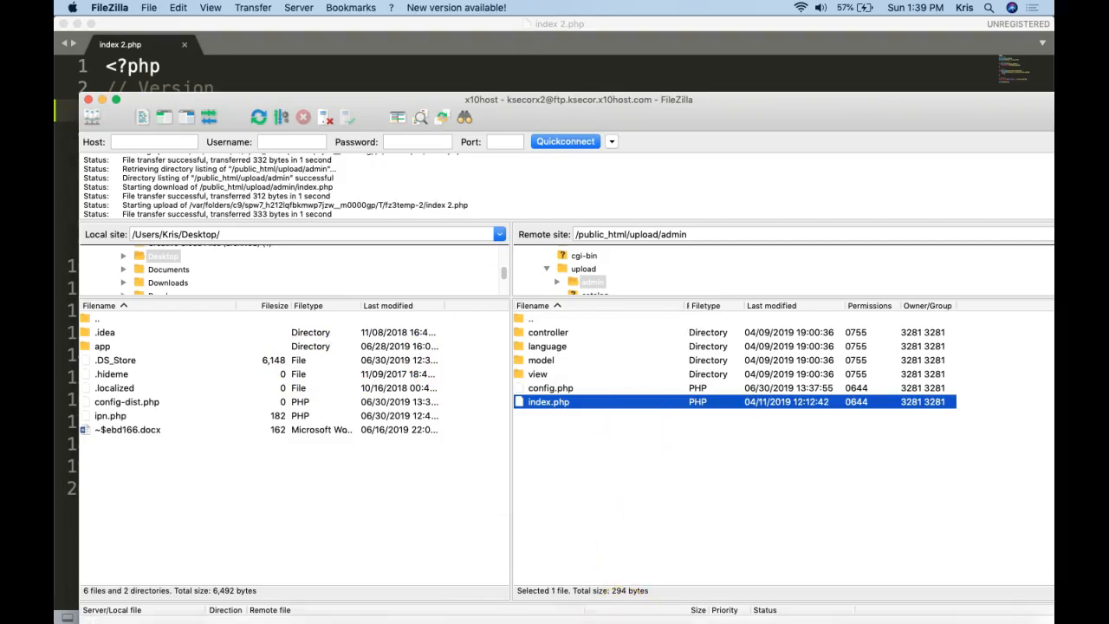
Reload the admin dashboard to check whether the currency.php warnings remain.
click(590, 609)
click(294, 57)
key(Return)
click(297, 58)
key(Return)
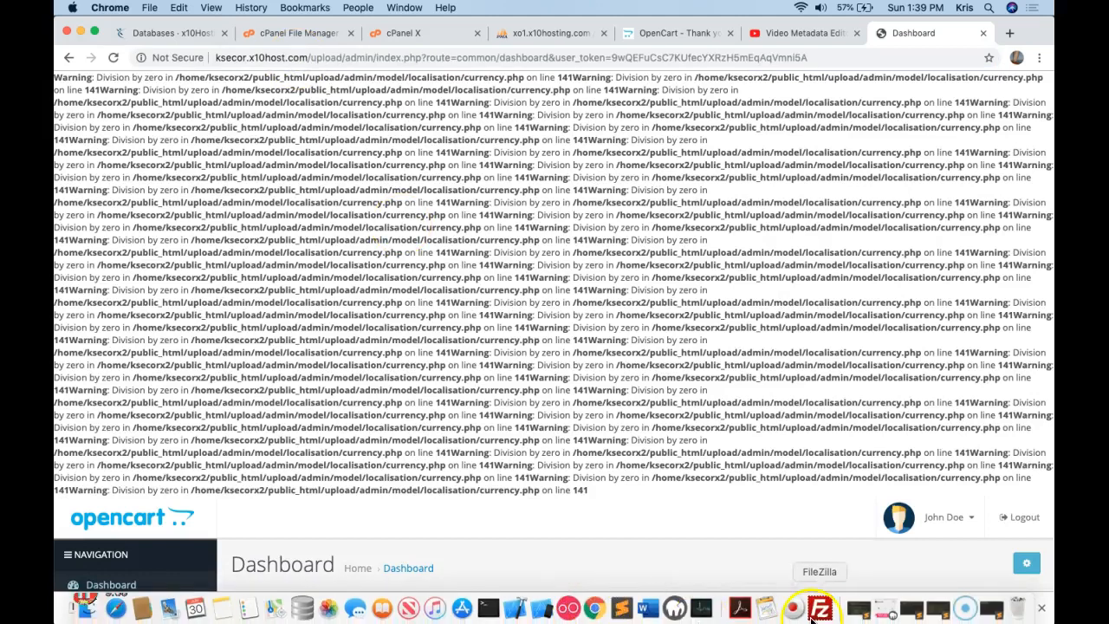
click(821, 606)
Redownload a fresh copy of the server's admin index.php and confirm error_reporting(0); is on line 3.
right_click(585, 396)
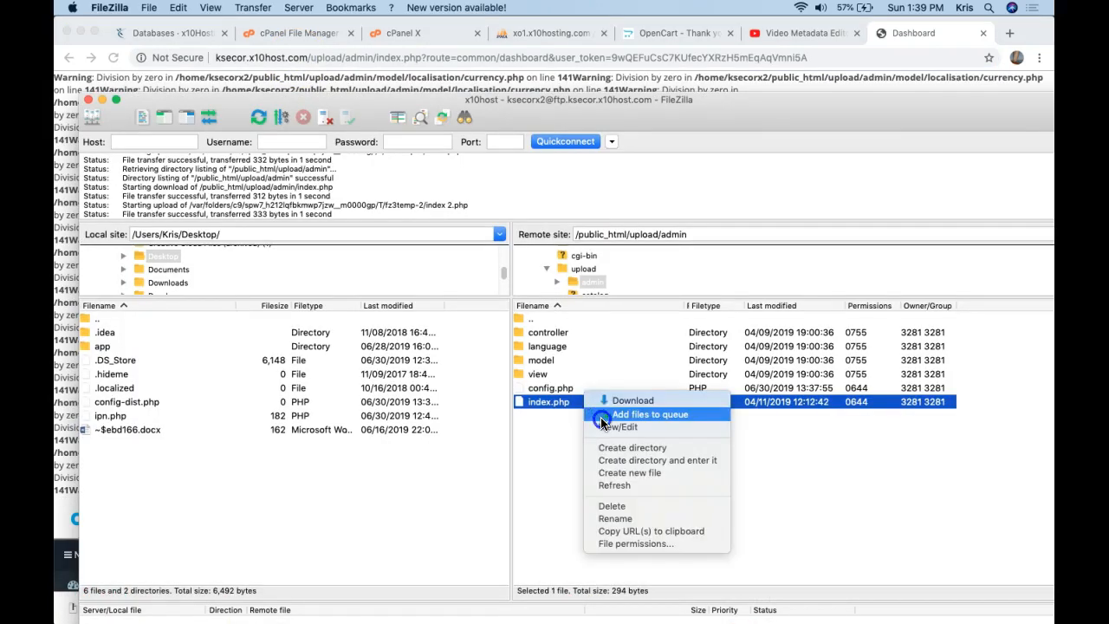
click(606, 433)
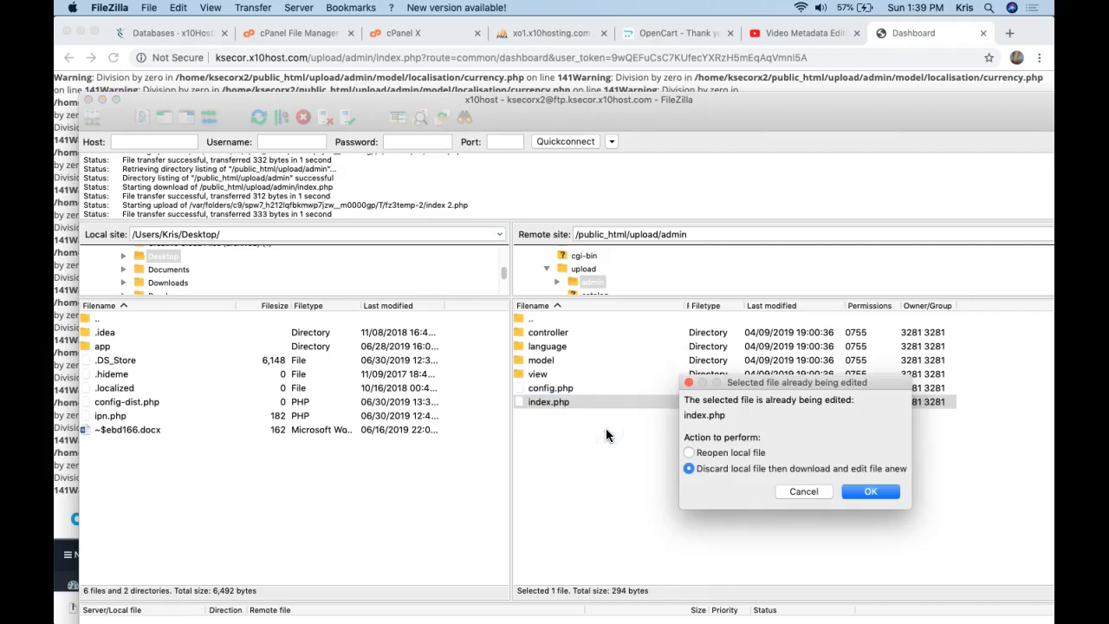
click(864, 497)
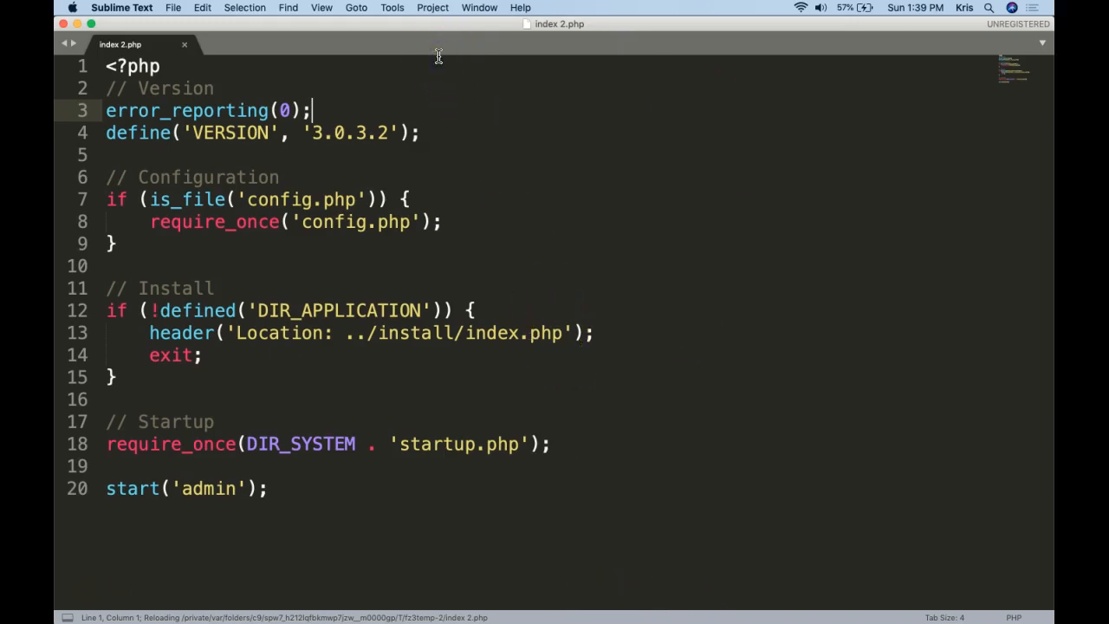
key(super+Tab)
click(1039, 57)
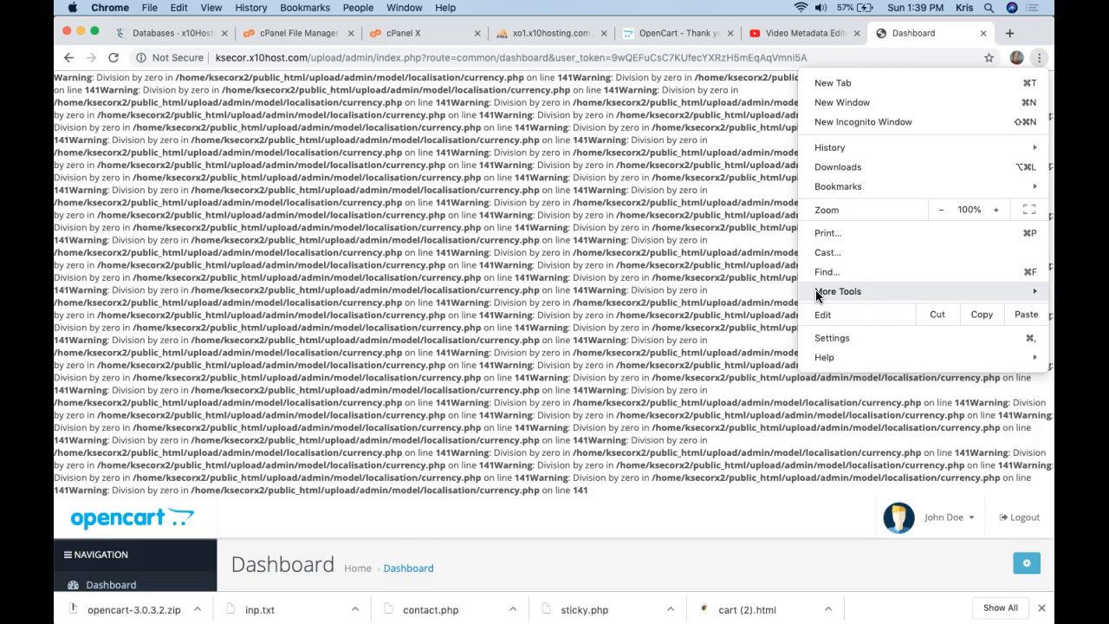
Open Chrome's Developer Tools panel beneath the warning-filled OpenCart dashboard.
mouse_move(816, 295)
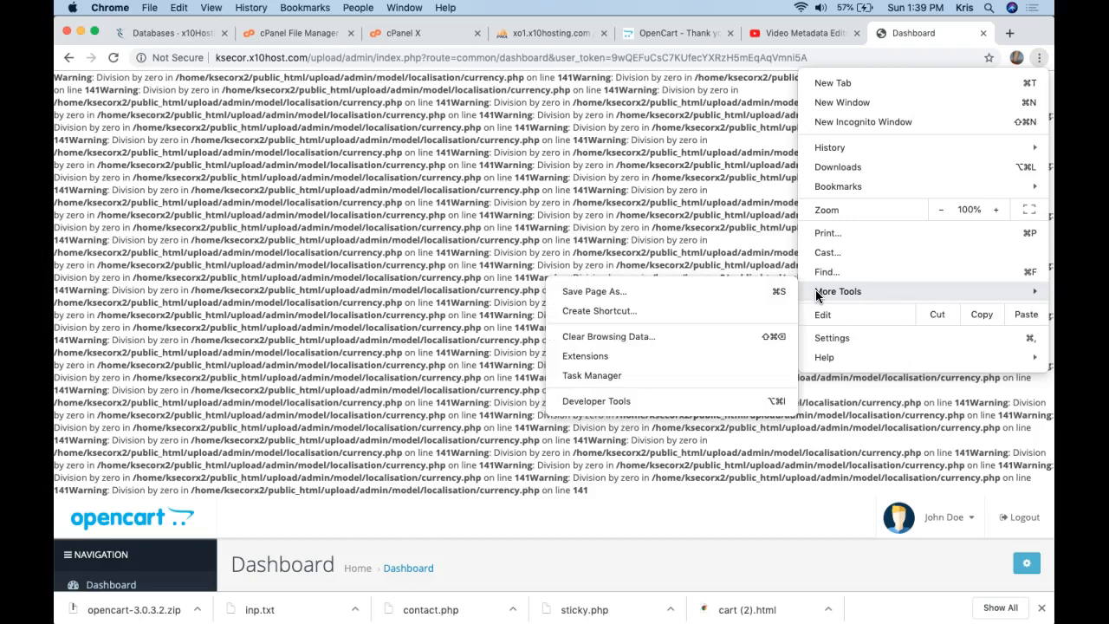
click(706, 377)
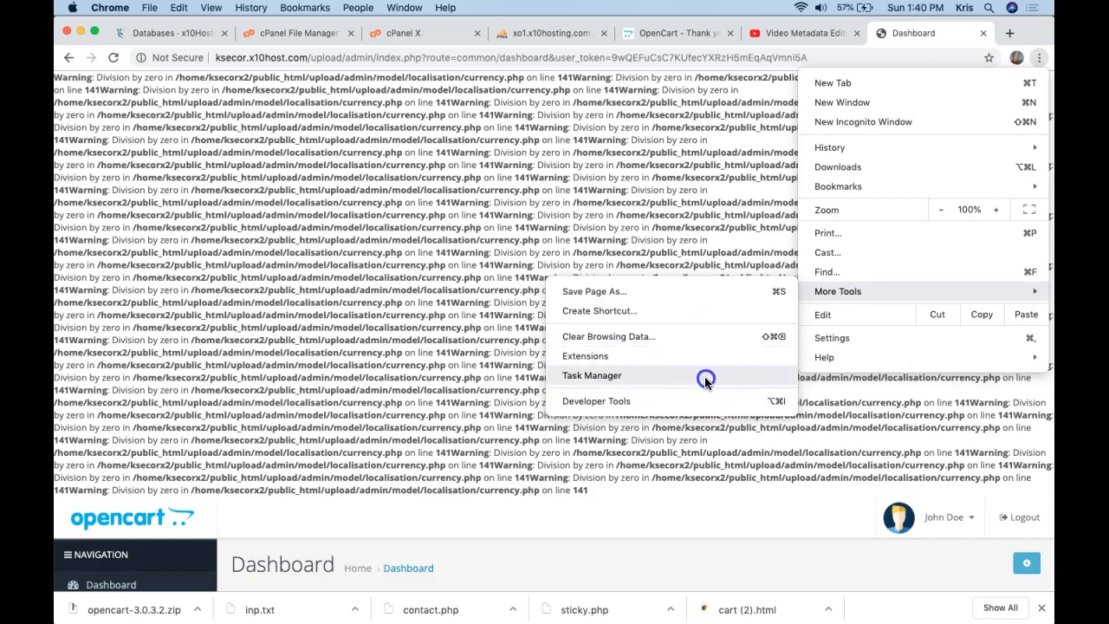
click(693, 401)
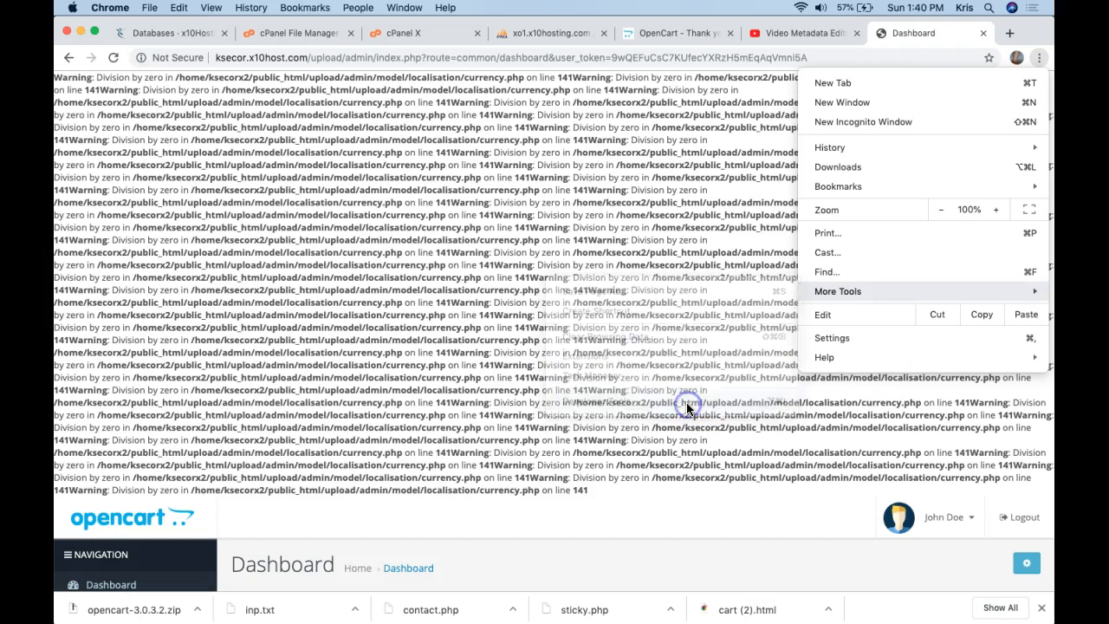
click(1039, 58)
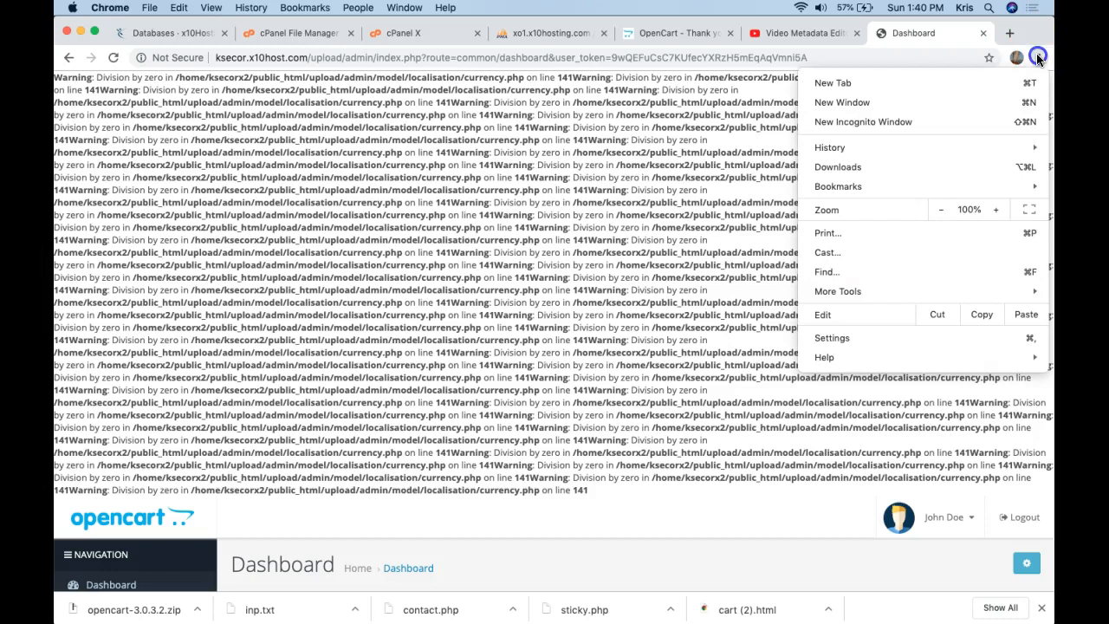
click(849, 291)
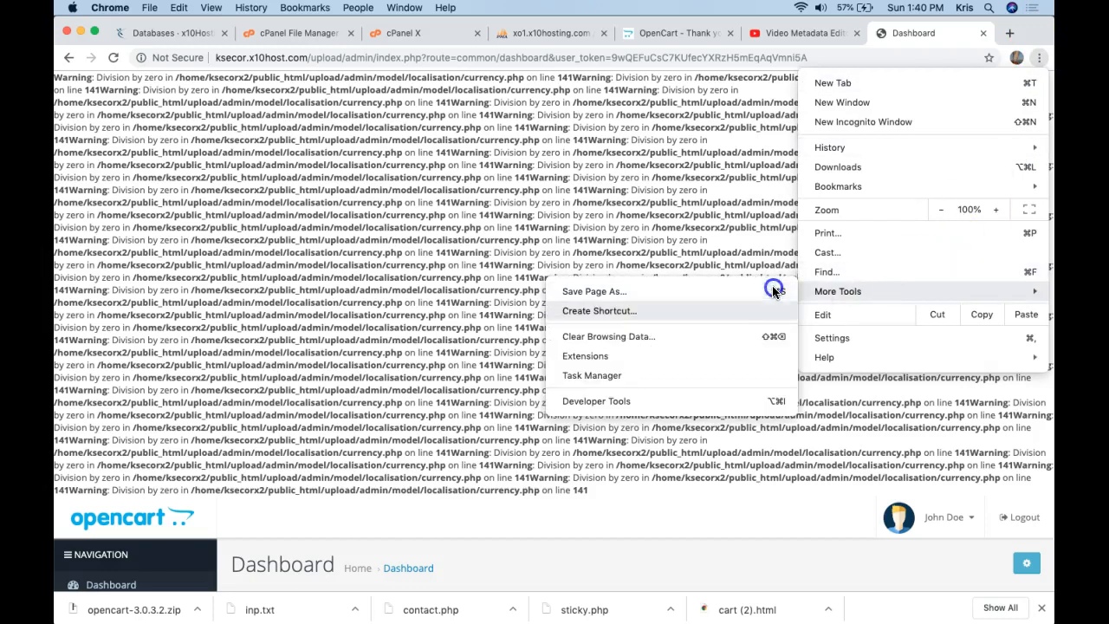
click(674, 407)
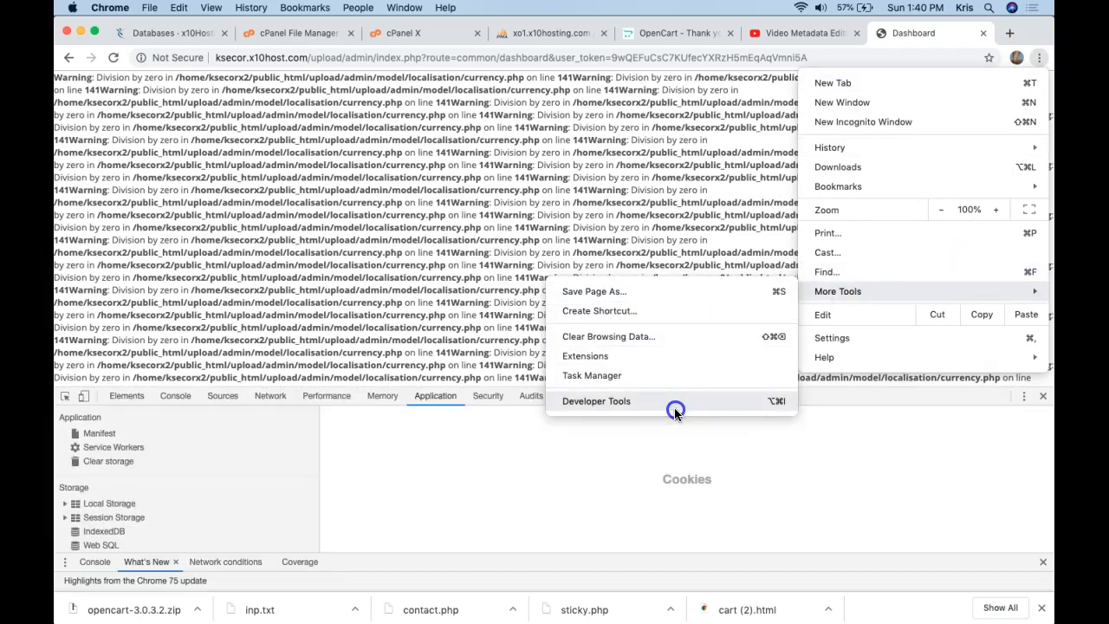
Open the Clear Browsing Data settings and close that tab without clearing anything.
click(676, 340)
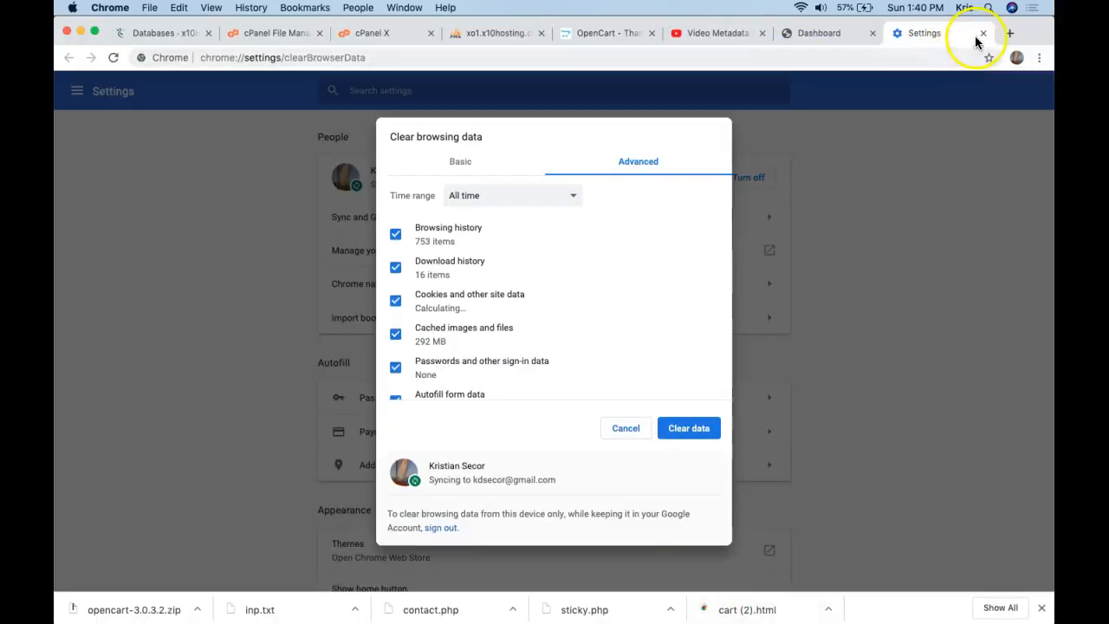
click(983, 33)
drag(112, 59, 124, 121)
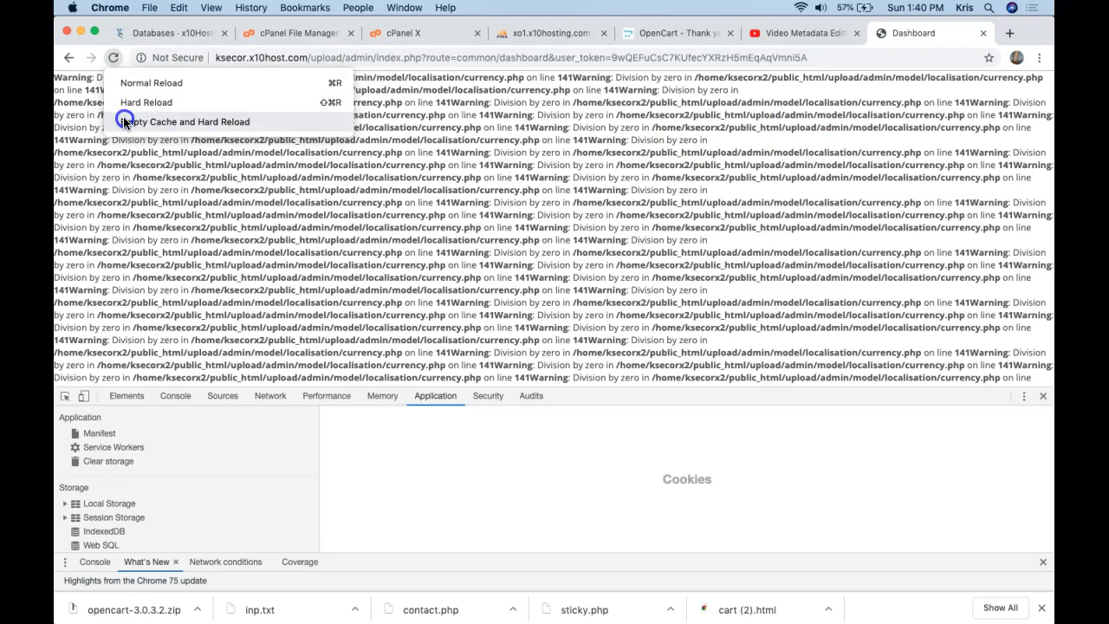
Empty the cache and hard-reload the dashboard, then switch to the currency.php division-by-zero forum thread.
drag(123, 116, 123, 116)
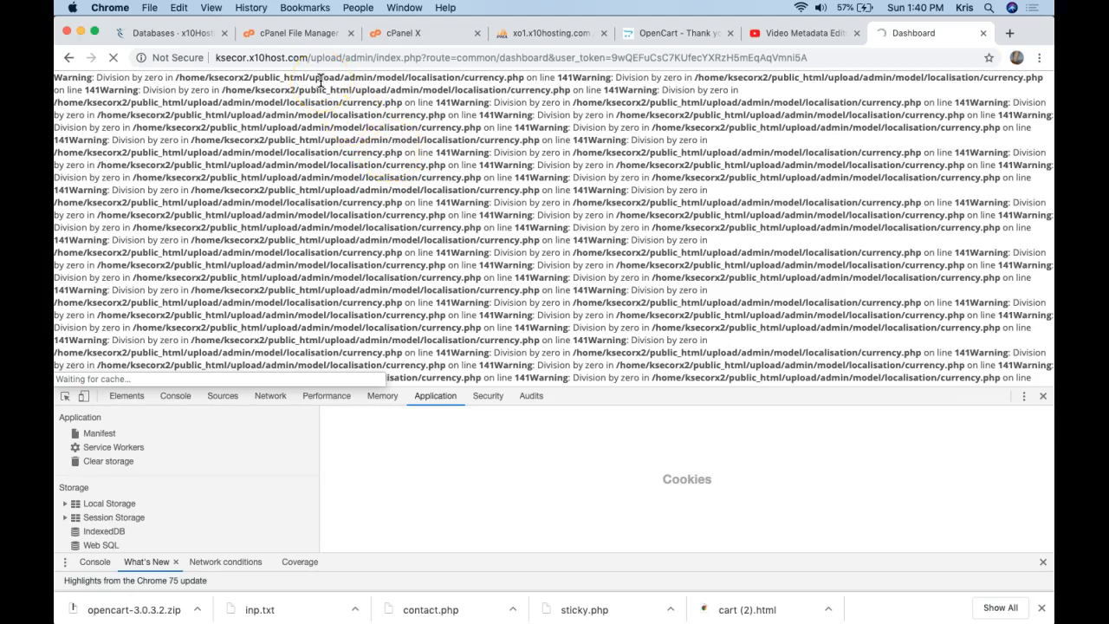
drag(57, 77, 576, 78)
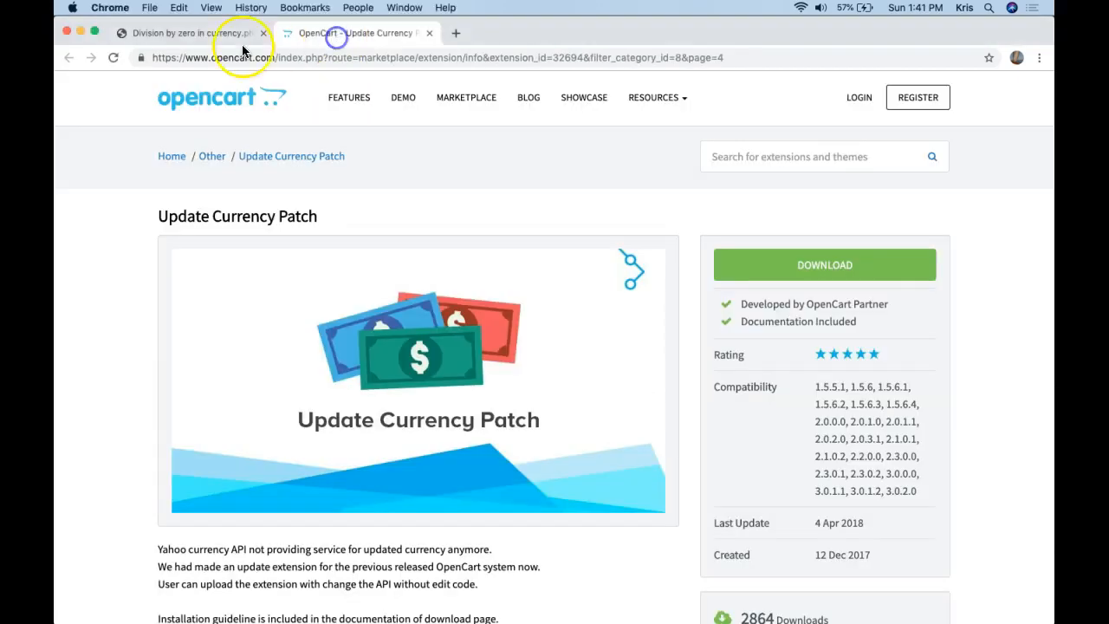
click(227, 37)
Scroll to the reply suggesting a fix and open its Update Currency Patch extension link.
scroll(337, 208, up, 3)
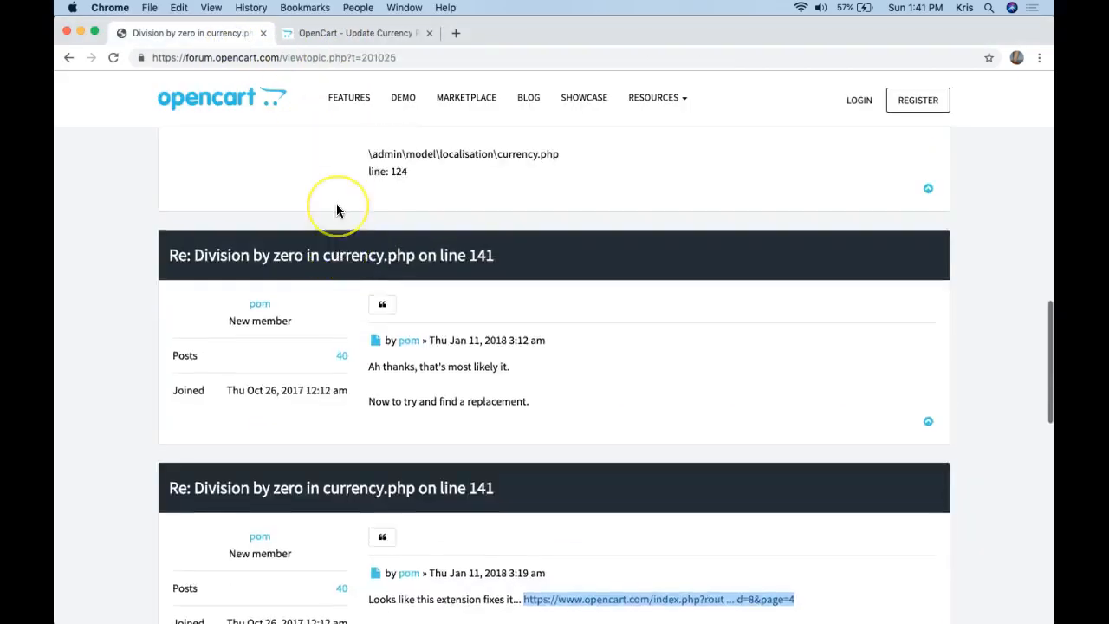
scroll(337, 208, up, 3)
scroll(337, 208, down, 5)
scroll(337, 208, up, 4)
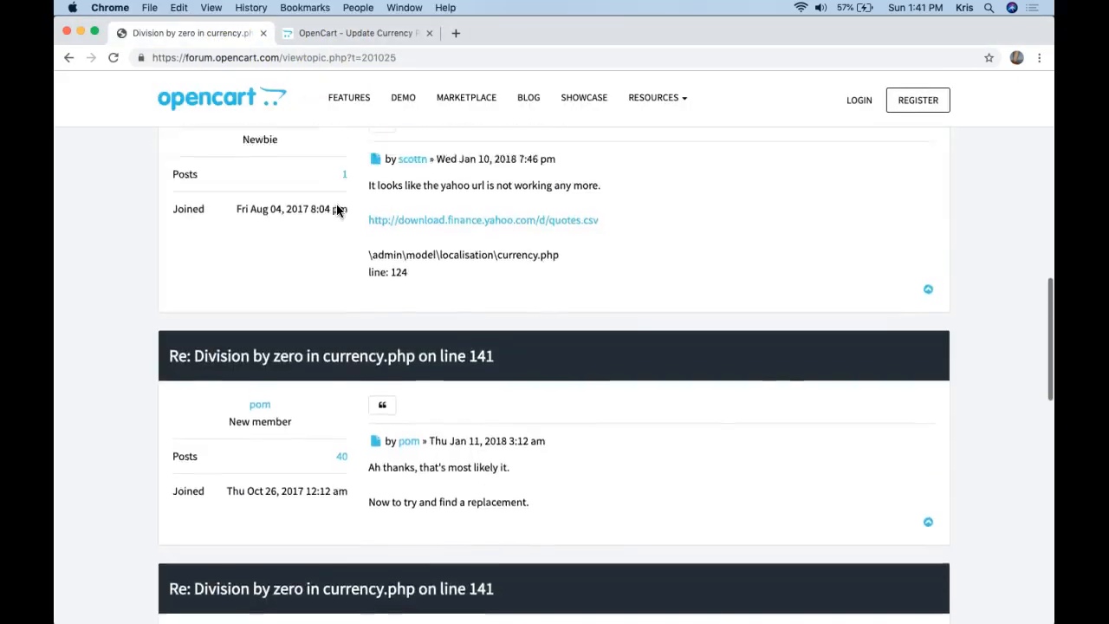
scroll(336, 209, up, 2)
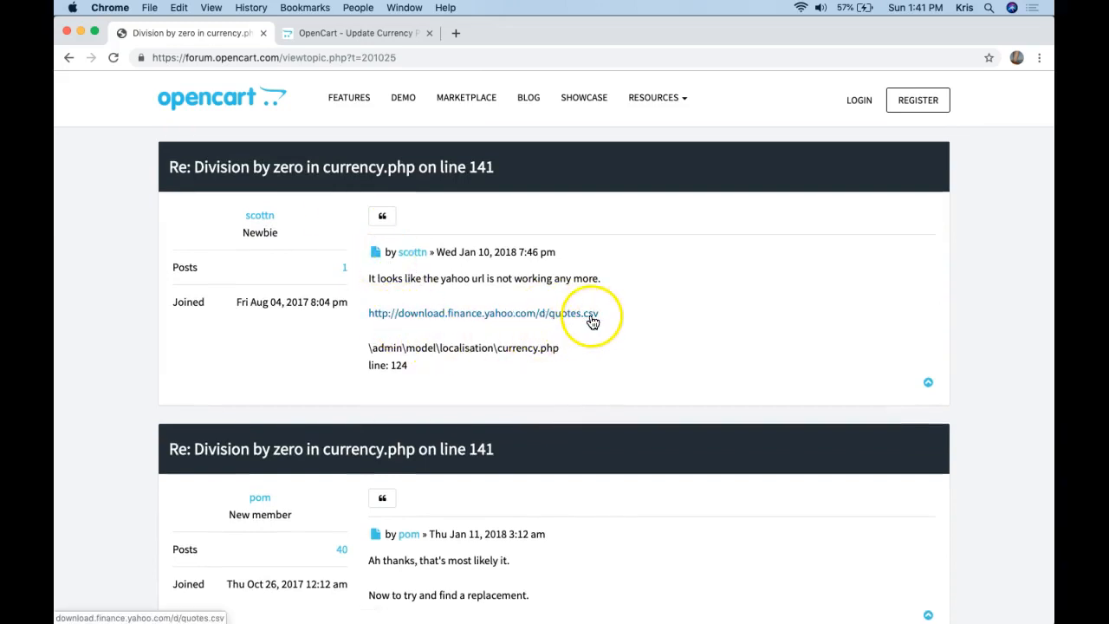
scroll(448, 323, down, 8)
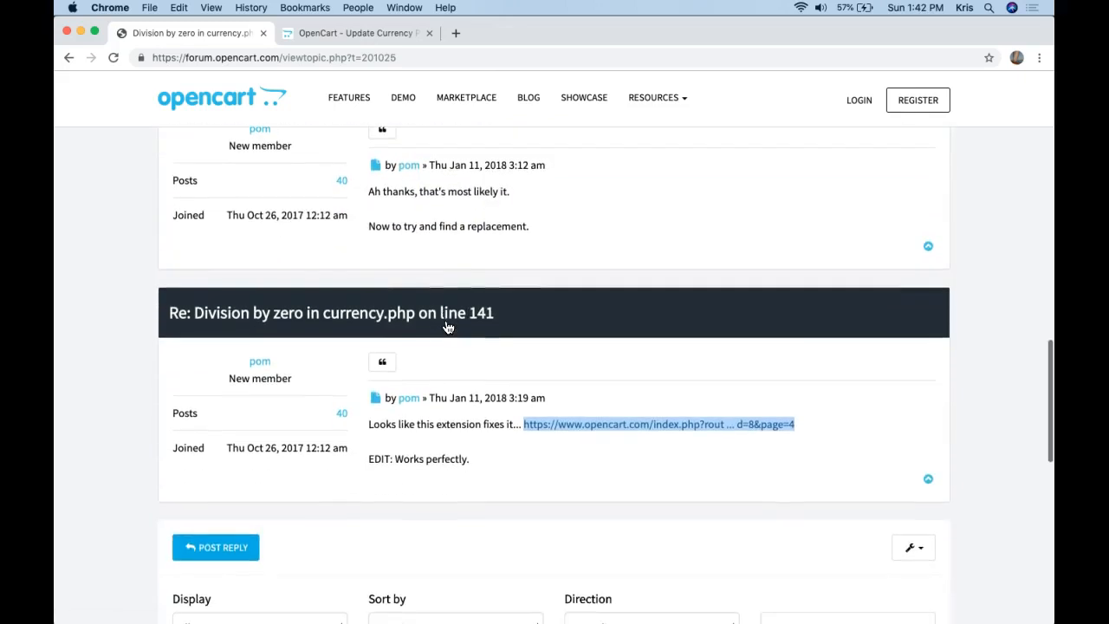
scroll(552, 385, down, 2)
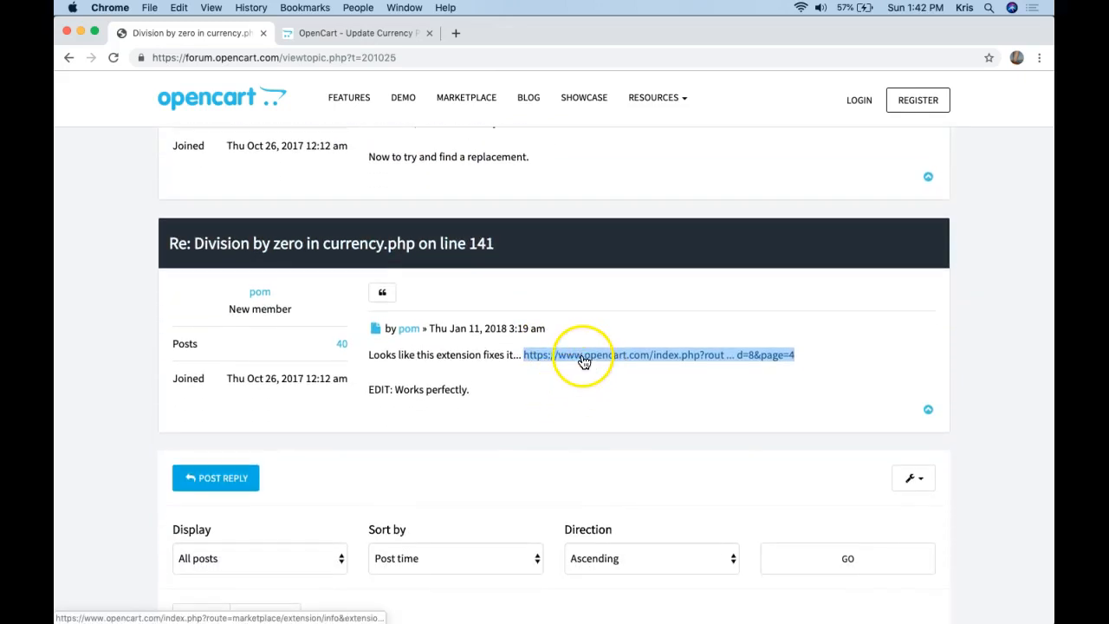
click(584, 360)
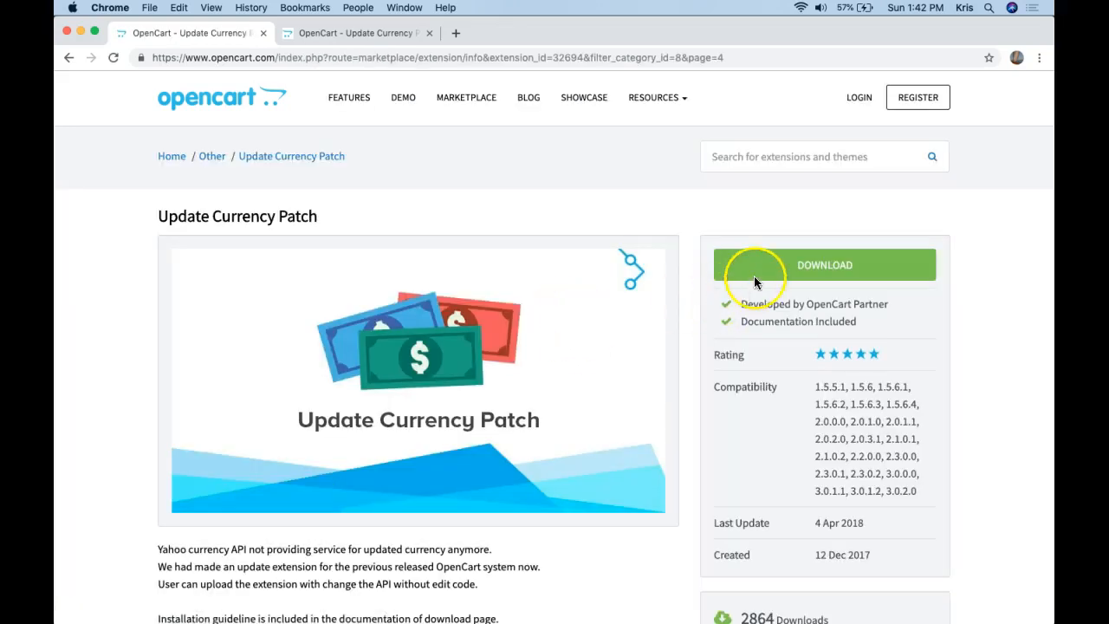
scroll(755, 297, down, 3)
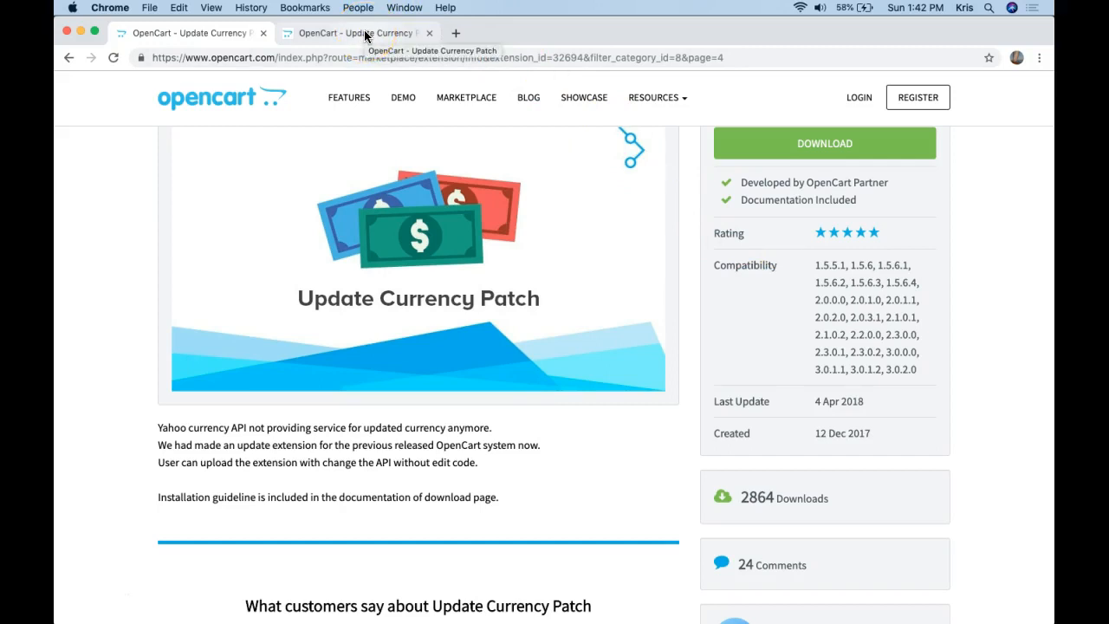
click(300, 31)
In a new tab, open the hosting site's root file listing.
key(super+t)
text(x)
key(Right)
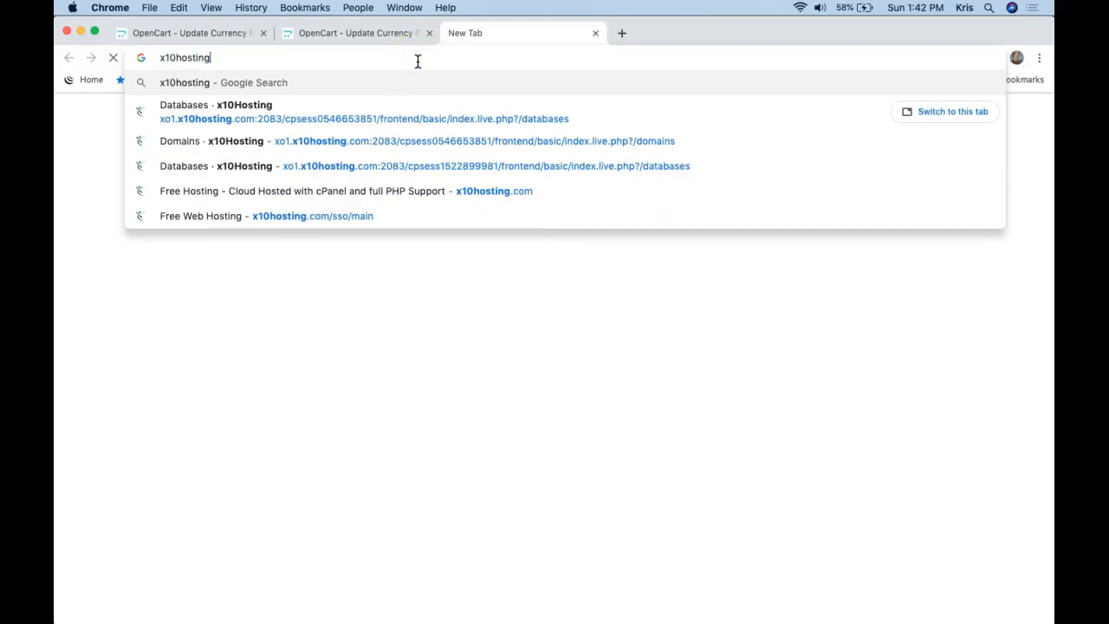
key(Down)
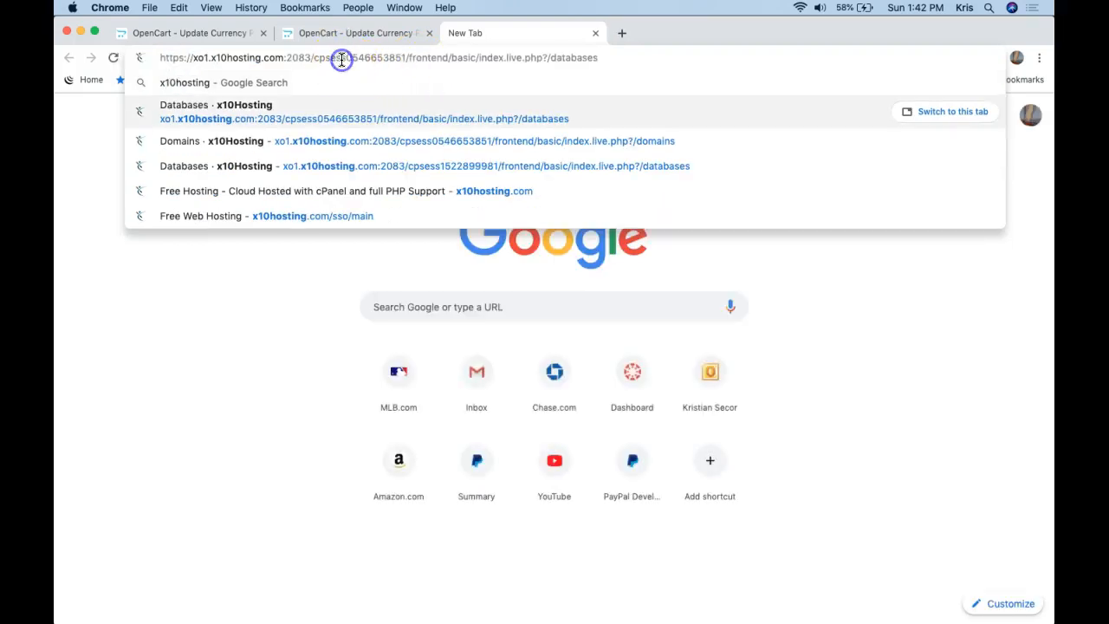
triple_click(342, 59)
text(ksecor.x10host.com)
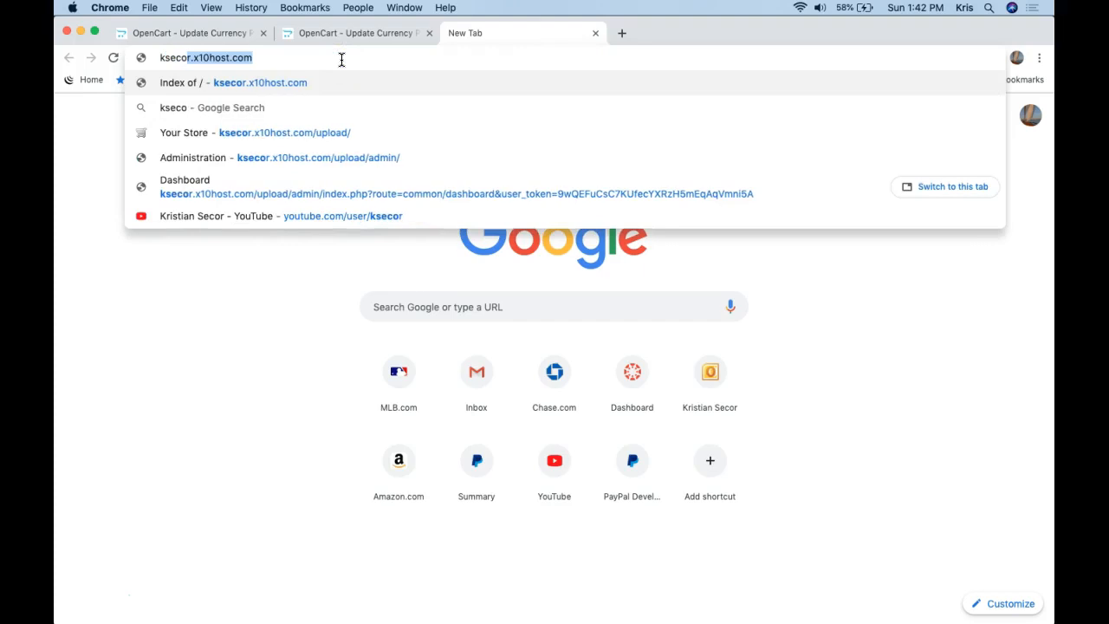
key(Return)
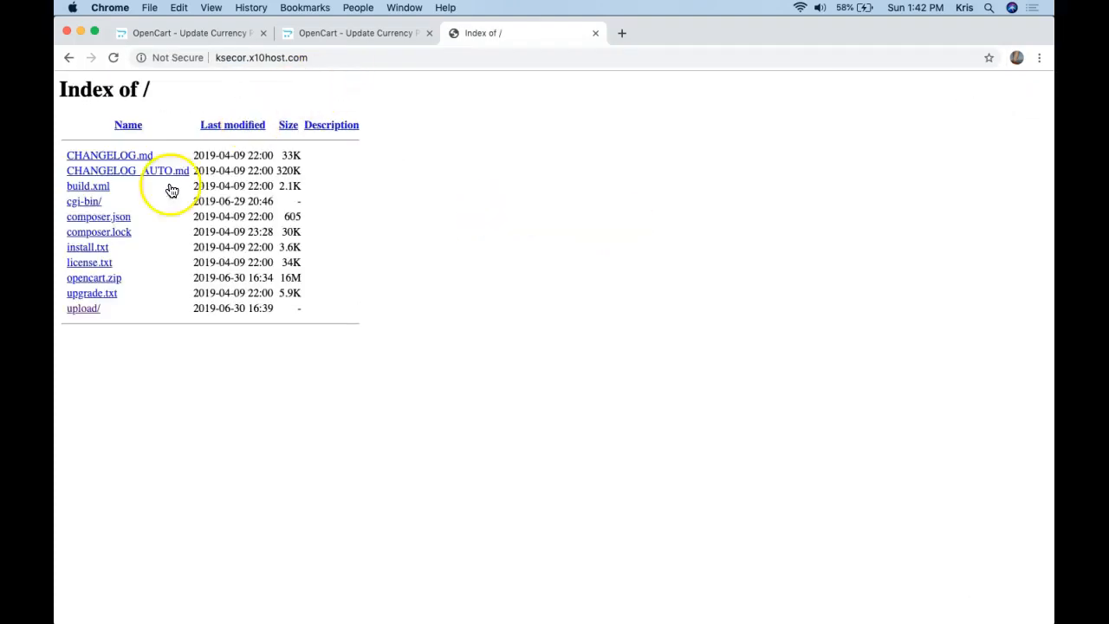
Open the store's /upload/admin login page, correcting the misspelled admin address.
click(87, 310)
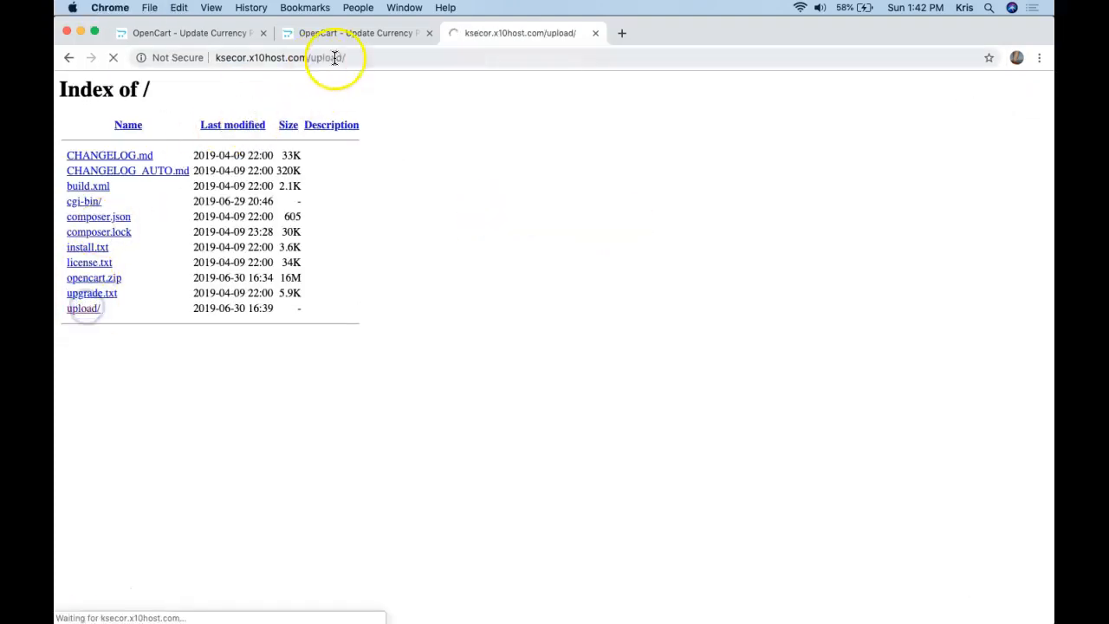
click(390, 54)
click(399, 54)
text(admi)
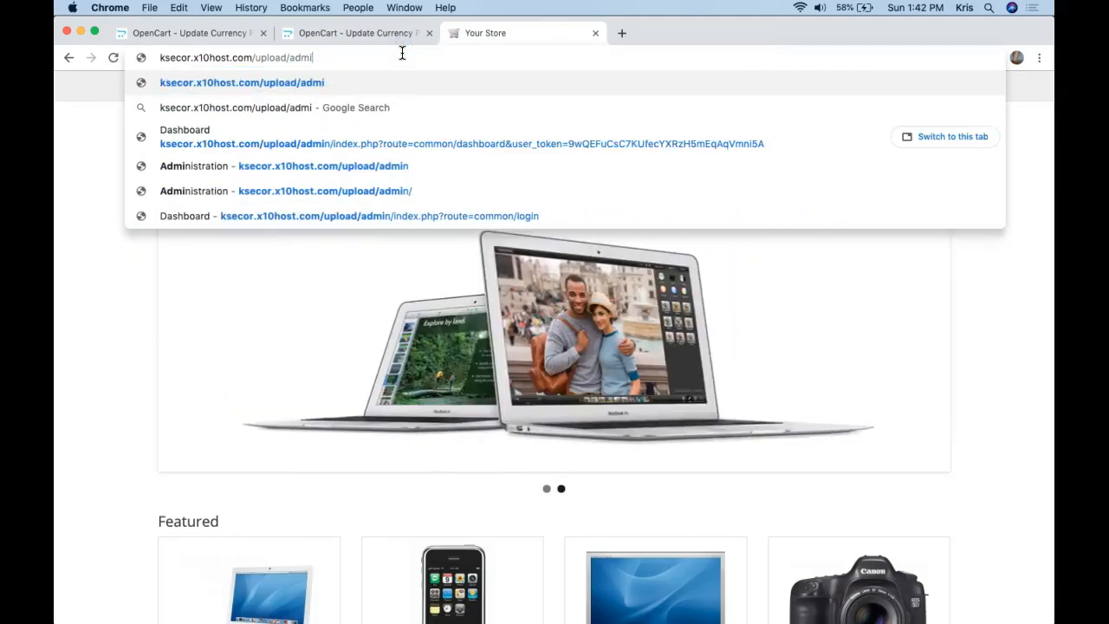
key(Return)
double_click(403, 54)
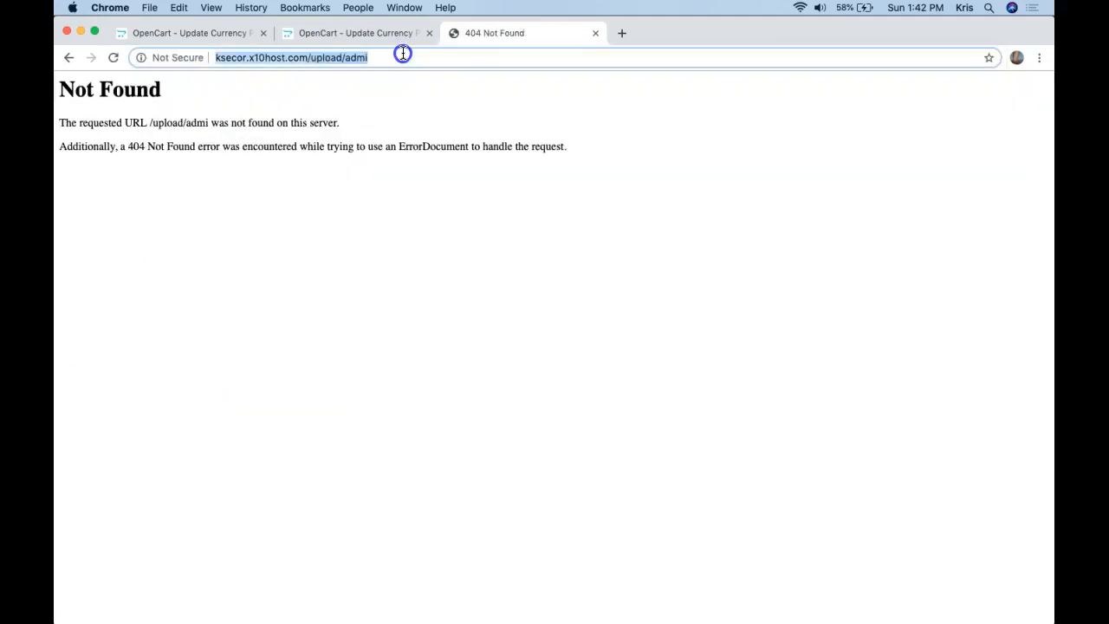
text(n)
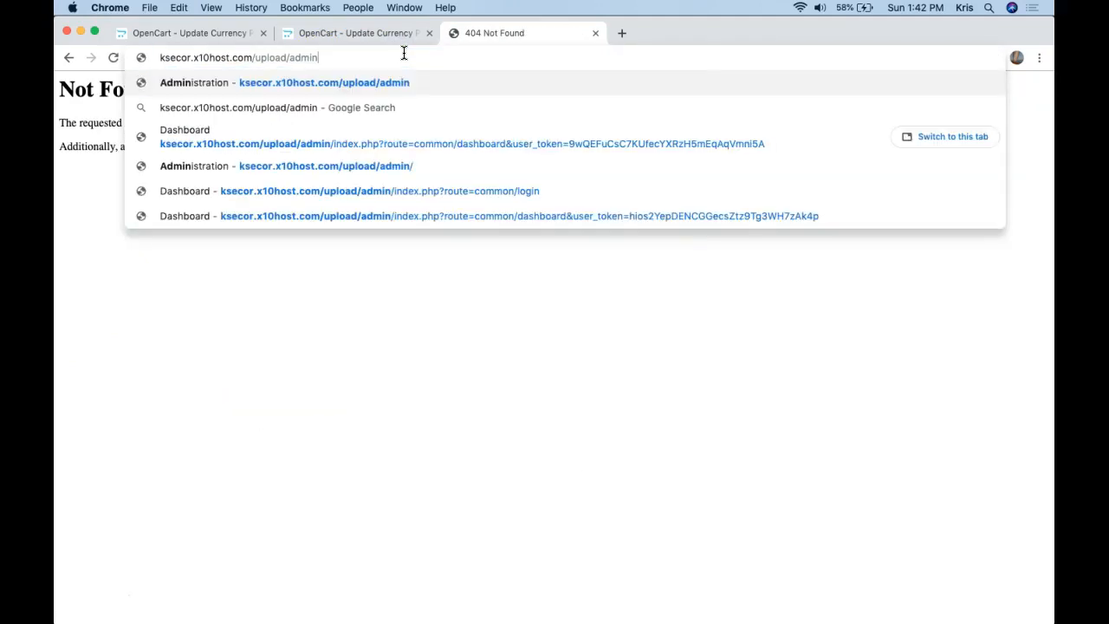
key(Return)
Log in to the OpenCart admin with the admin username and password.
click(482, 251)
text(admin)
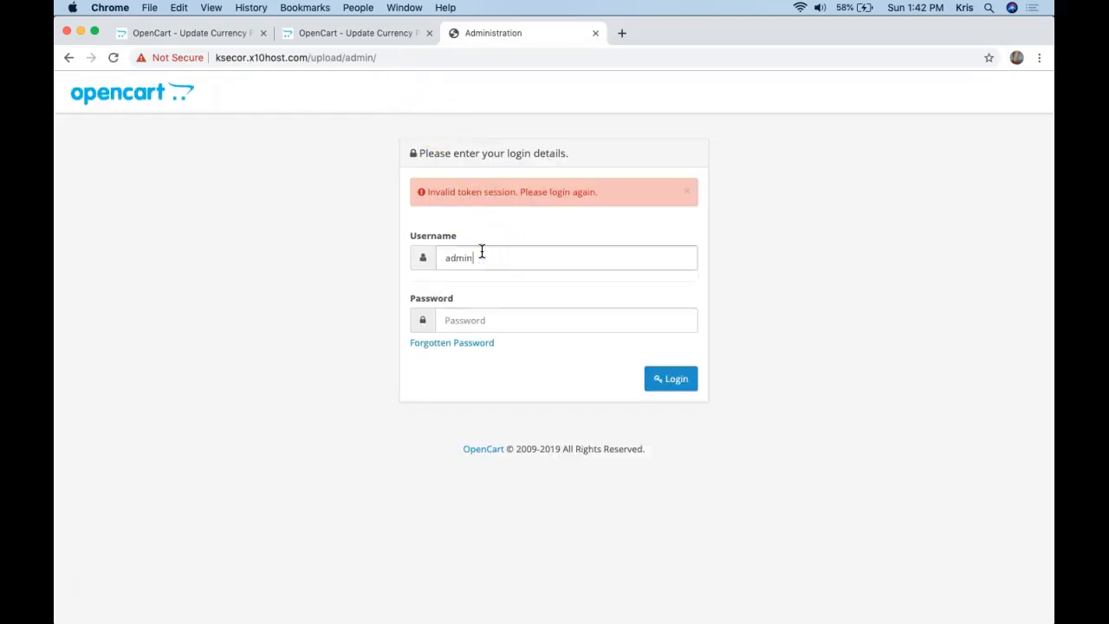
key(Tab)
text(•••••)
key(Return)
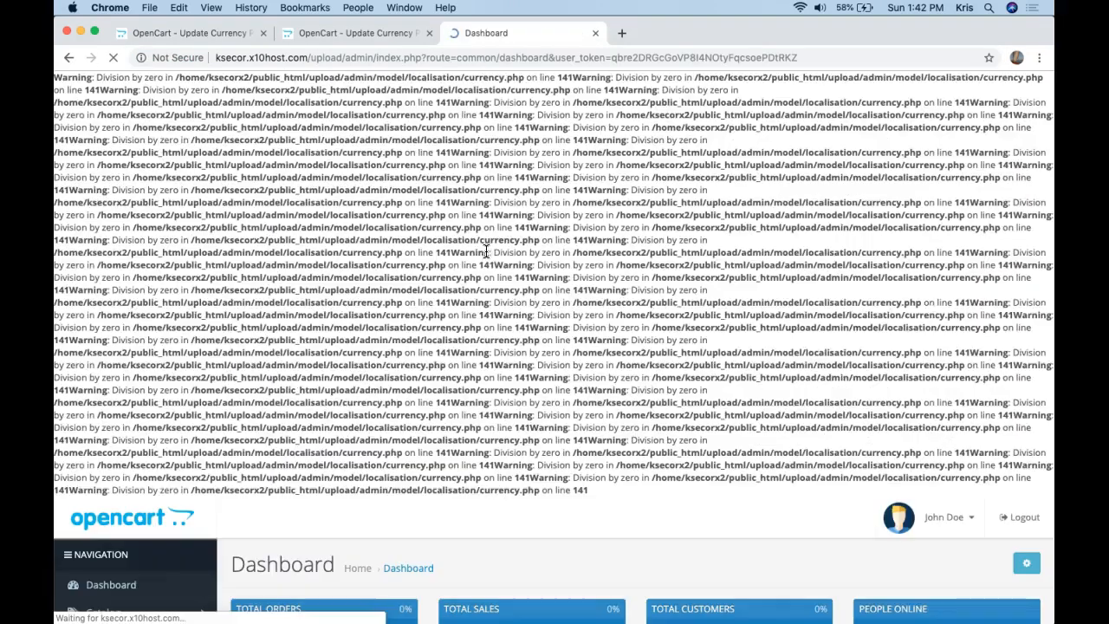
Open Extensions > Marketplace, then return to the Update Currency Patch listing tab.
scroll(474, 260, down, 10)
scroll(460, 272, up, 2)
scroll(460, 272, up, 1)
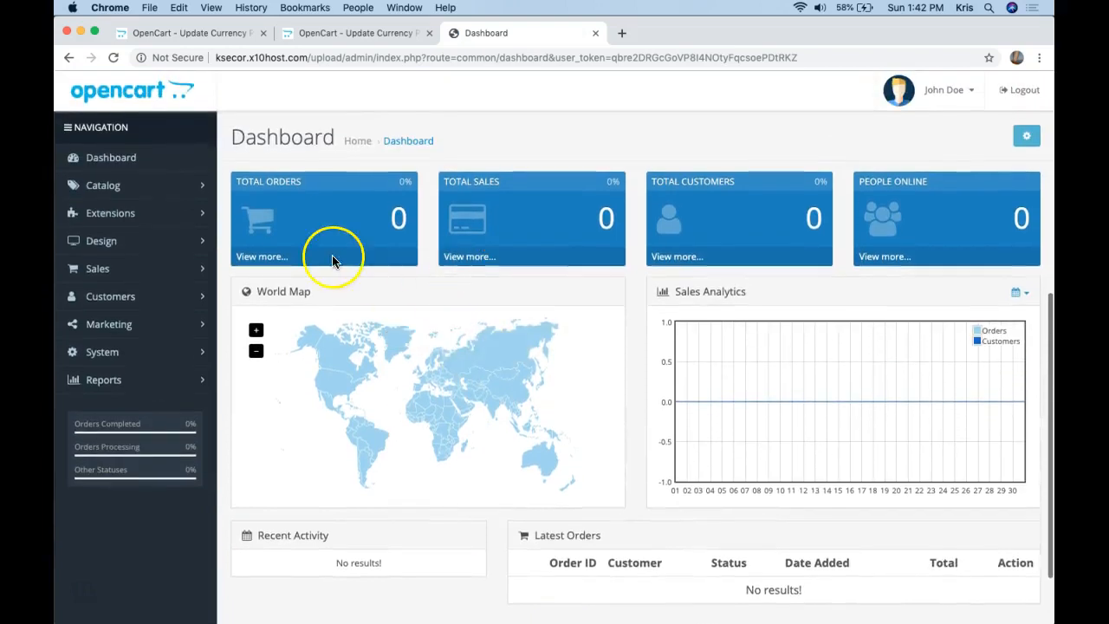
click(197, 214)
click(130, 241)
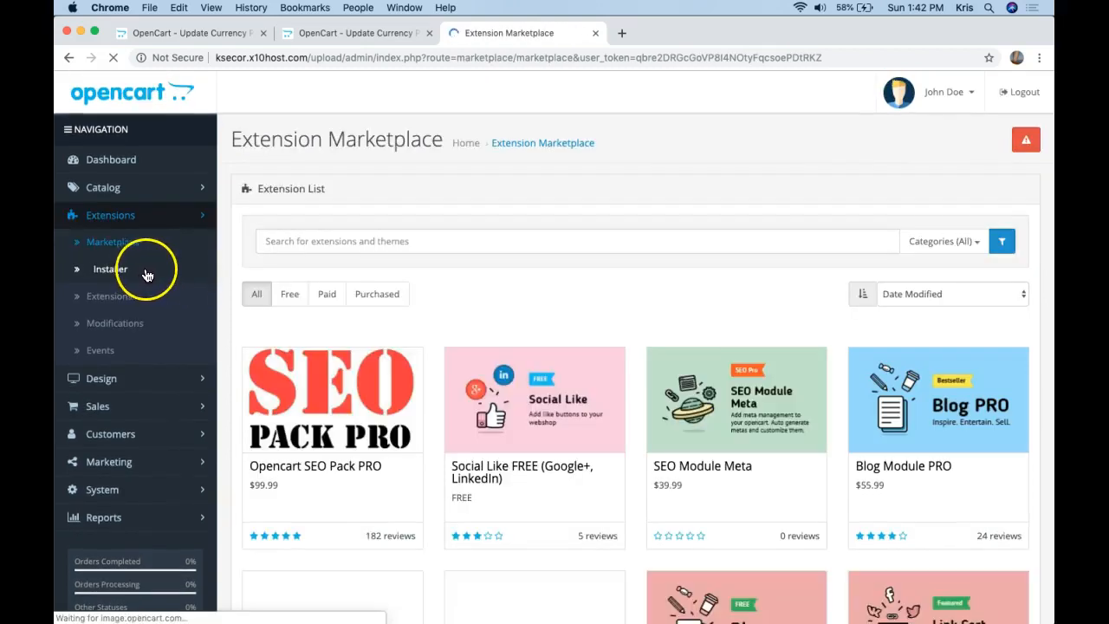
click(308, 241)
click(371, 35)
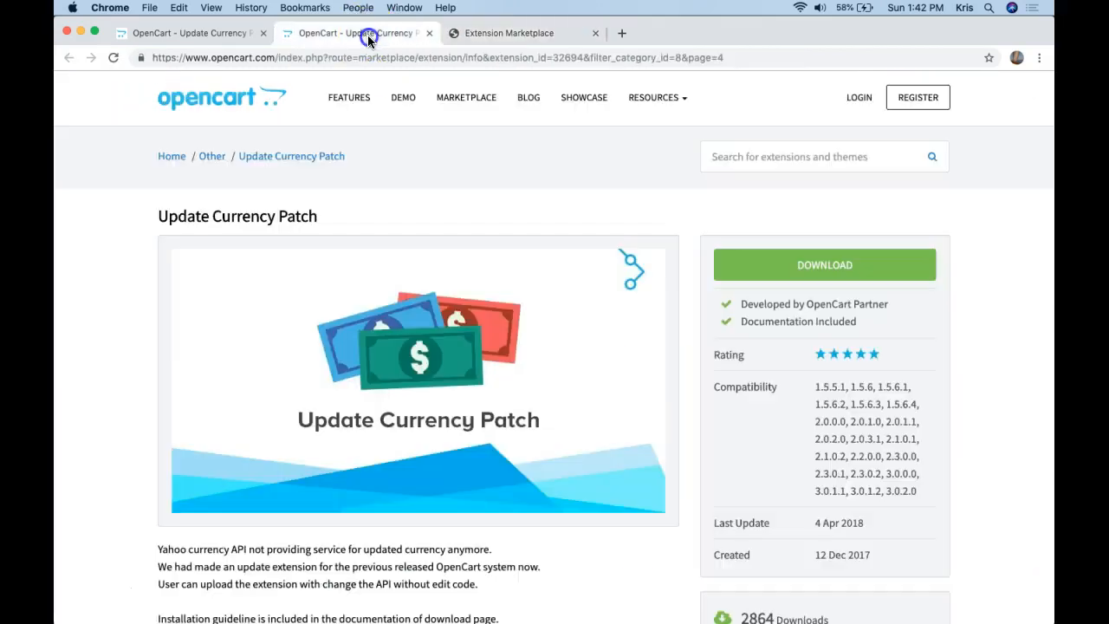
Search the Marketplace for 'update currency patch' and compare the results with the patch listing.
click(521, 37)
text(update currency patch)
key(Return)
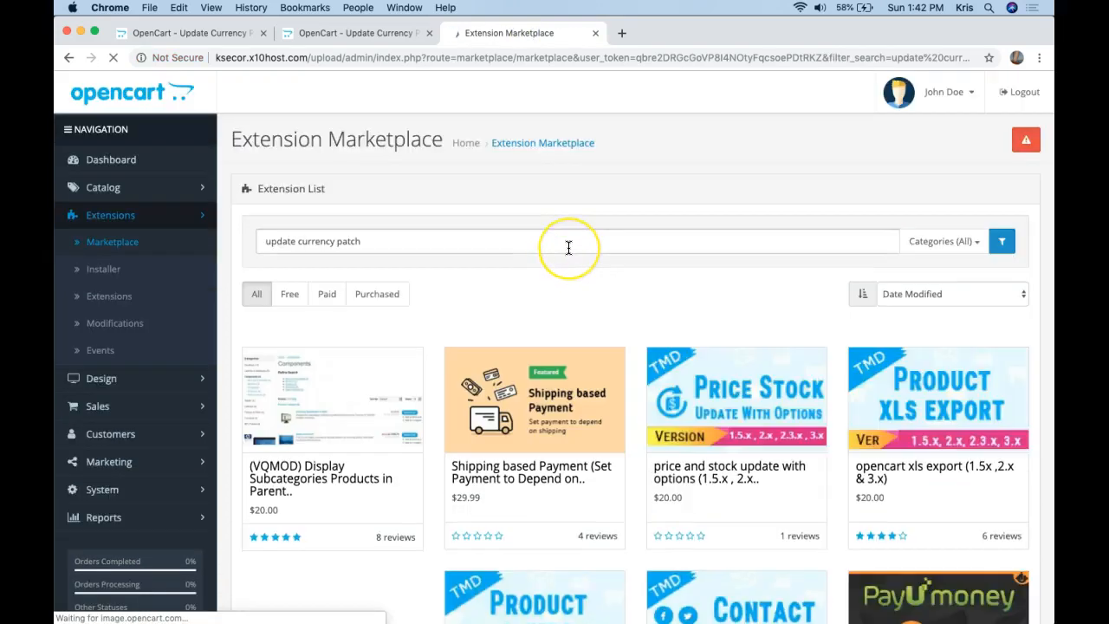
scroll(568, 247, down, 1)
scroll(566, 248, down, 3)
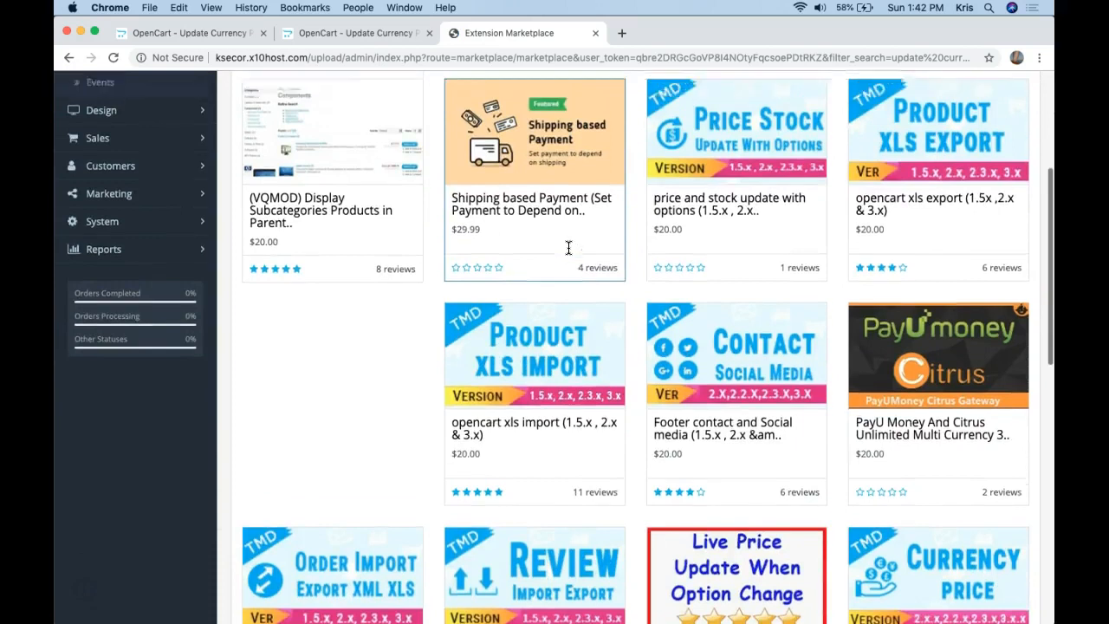
scroll(566, 247, up, 3)
click(392, 33)
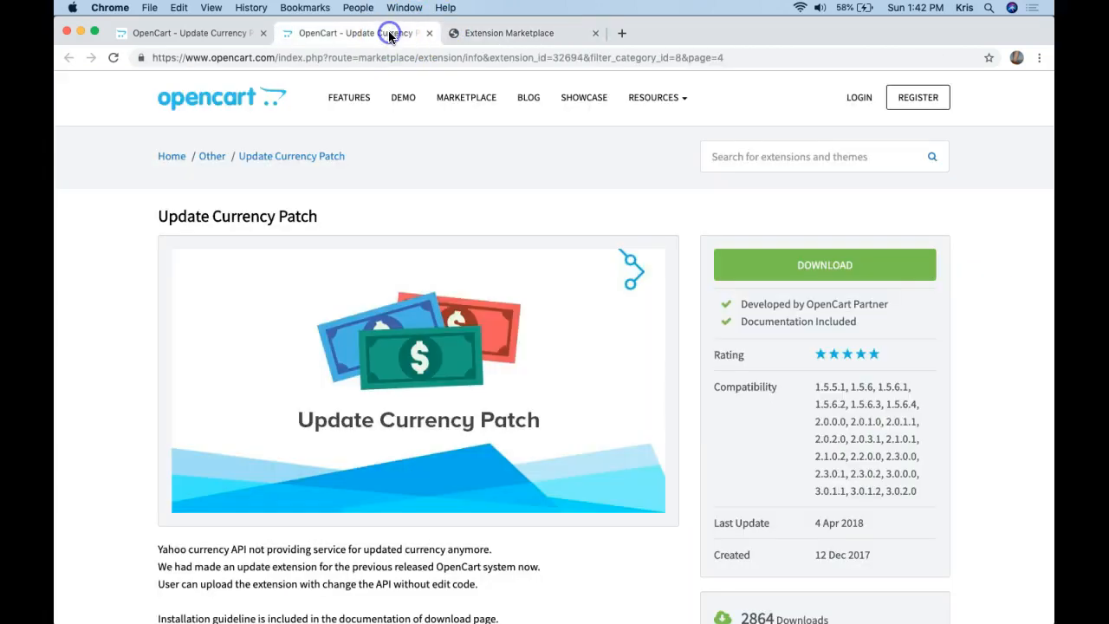
scroll(601, 289, down, 3)
scroll(601, 289, down, 2)
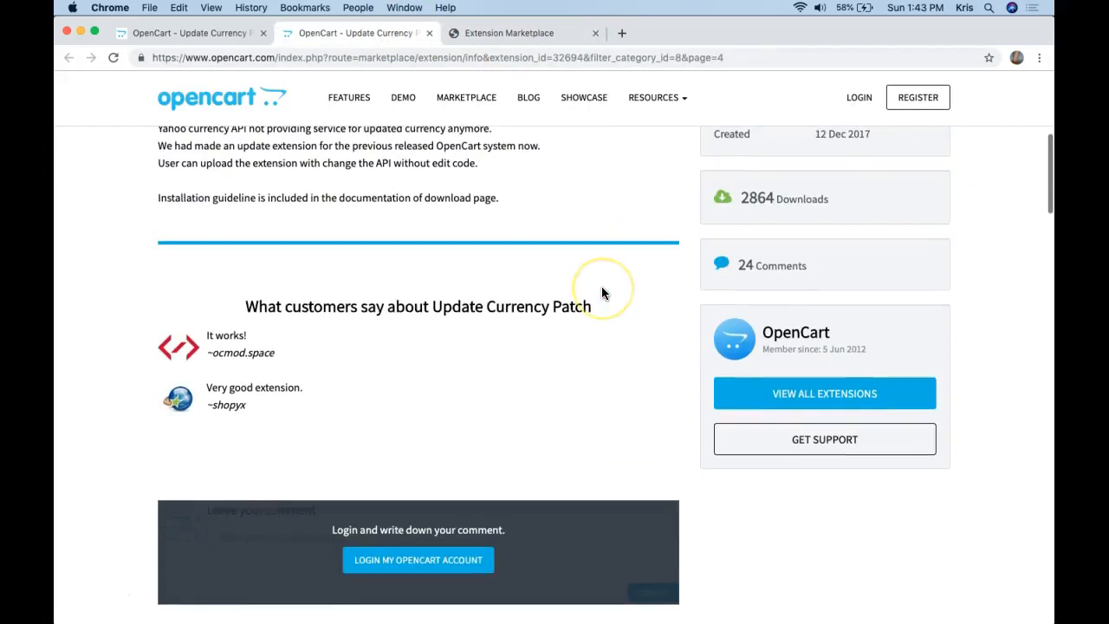
scroll(602, 293, up, 4)
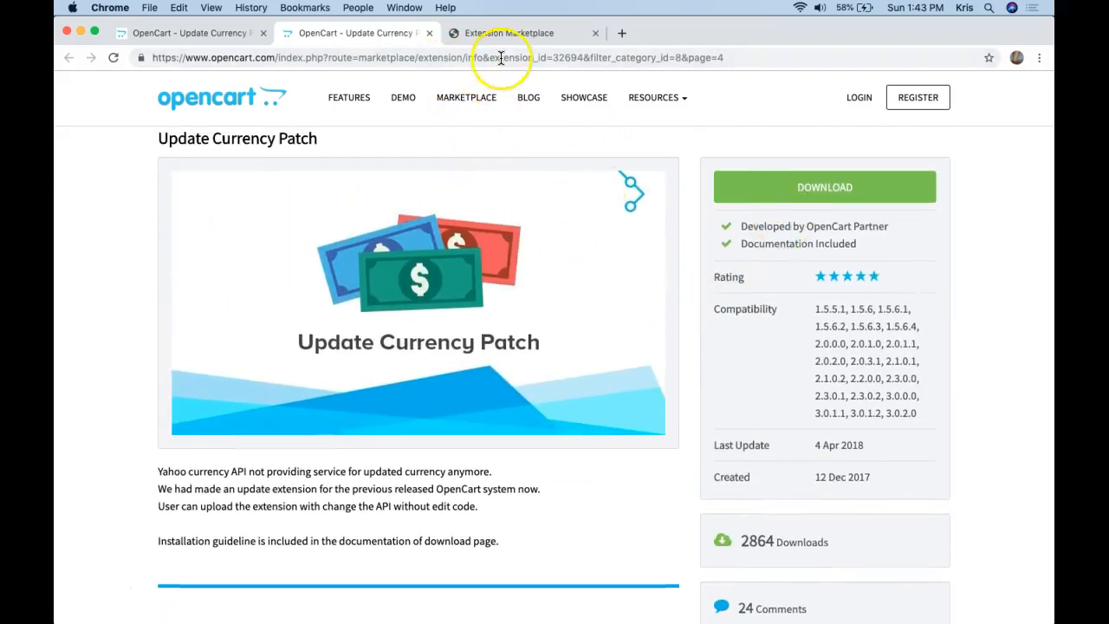
click(479, 35)
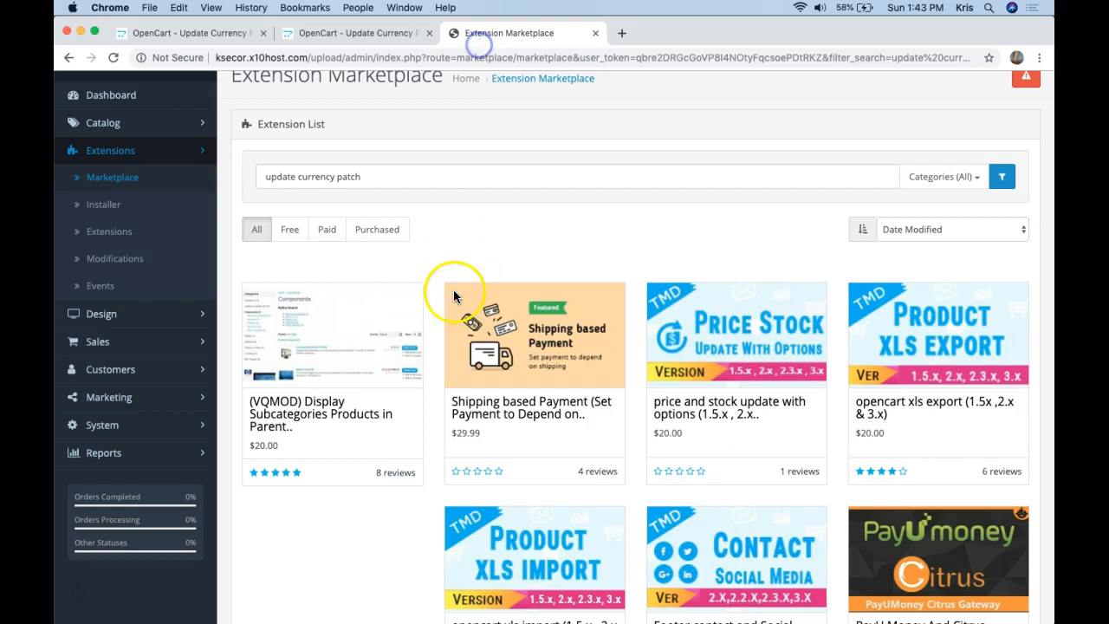
Filter the search results to Free extensions, then switch back to showing All.
scroll(389, 284, down, 3)
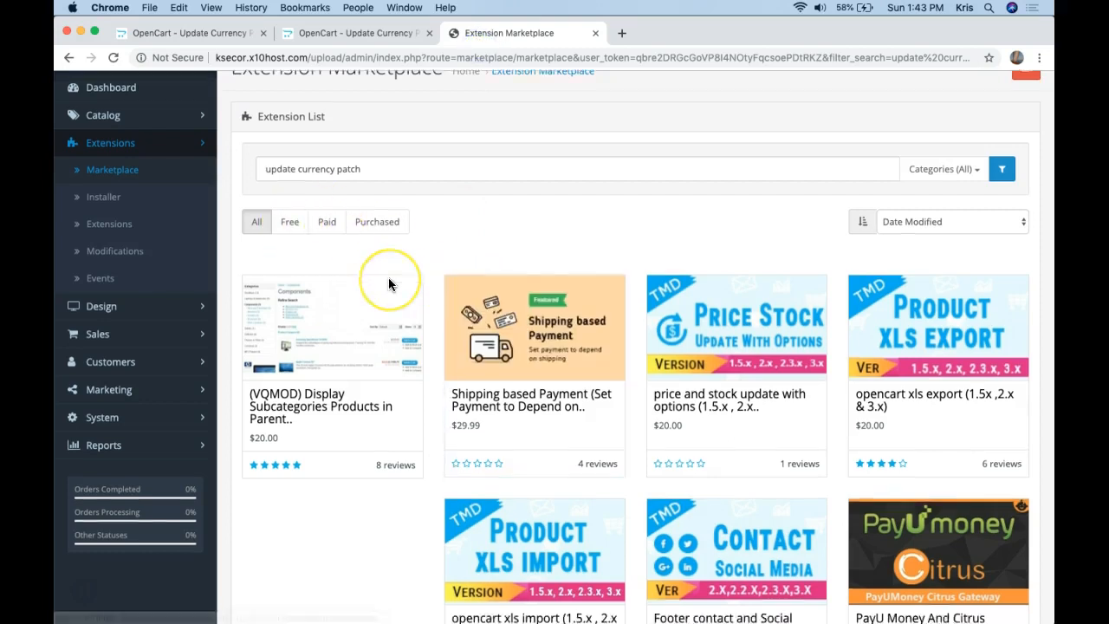
scroll(388, 284, down, 5)
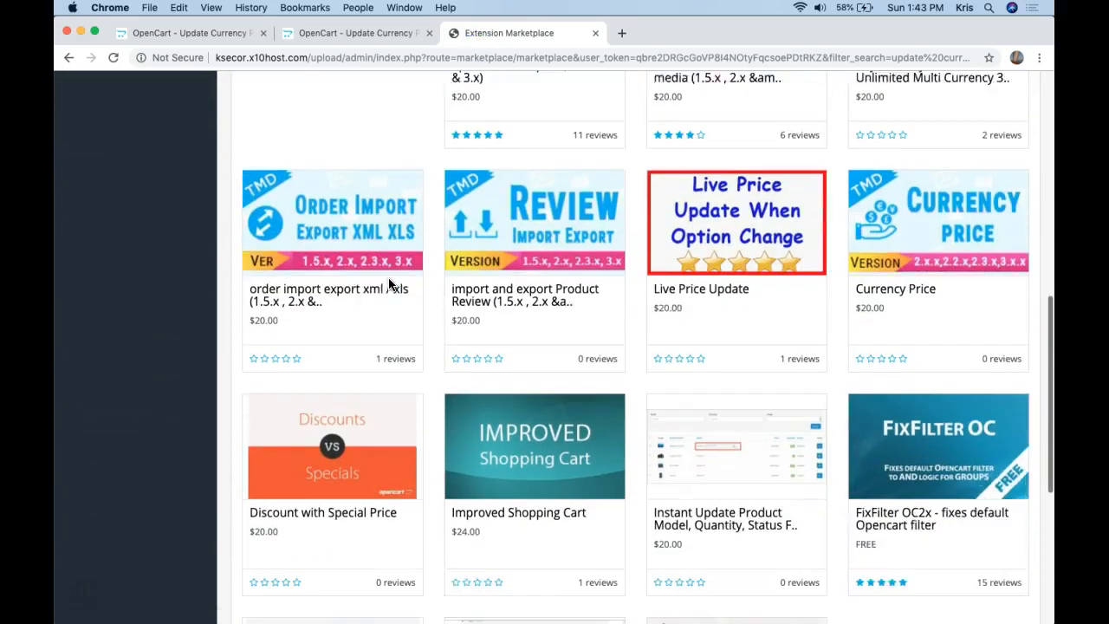
scroll(389, 284, down, 3)
scroll(388, 284, up, 7)
scroll(388, 284, up, 5)
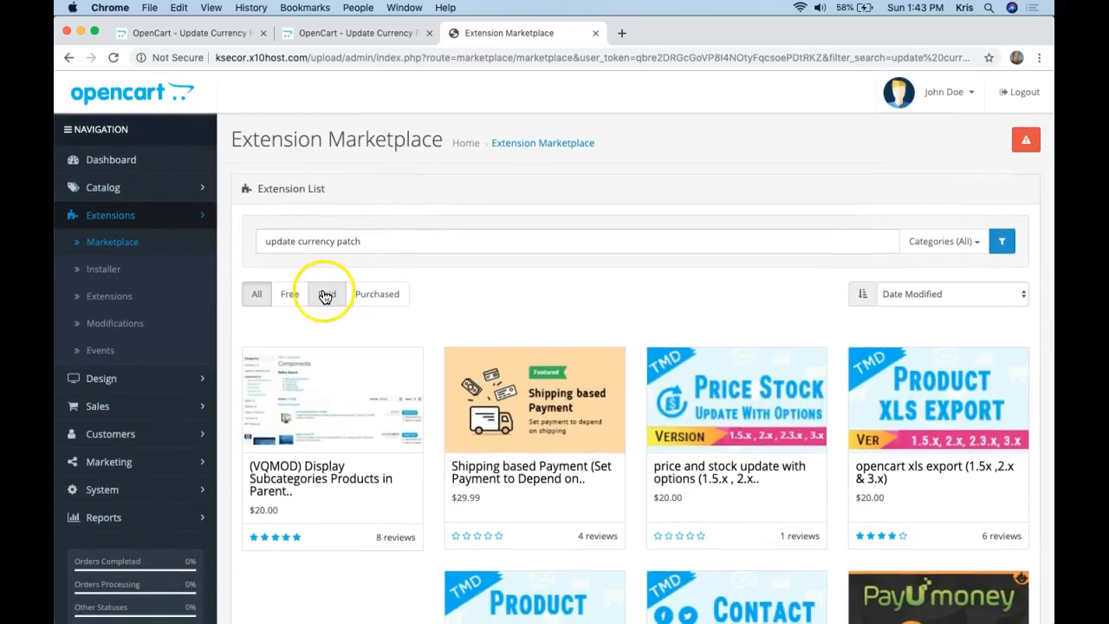
click(291, 293)
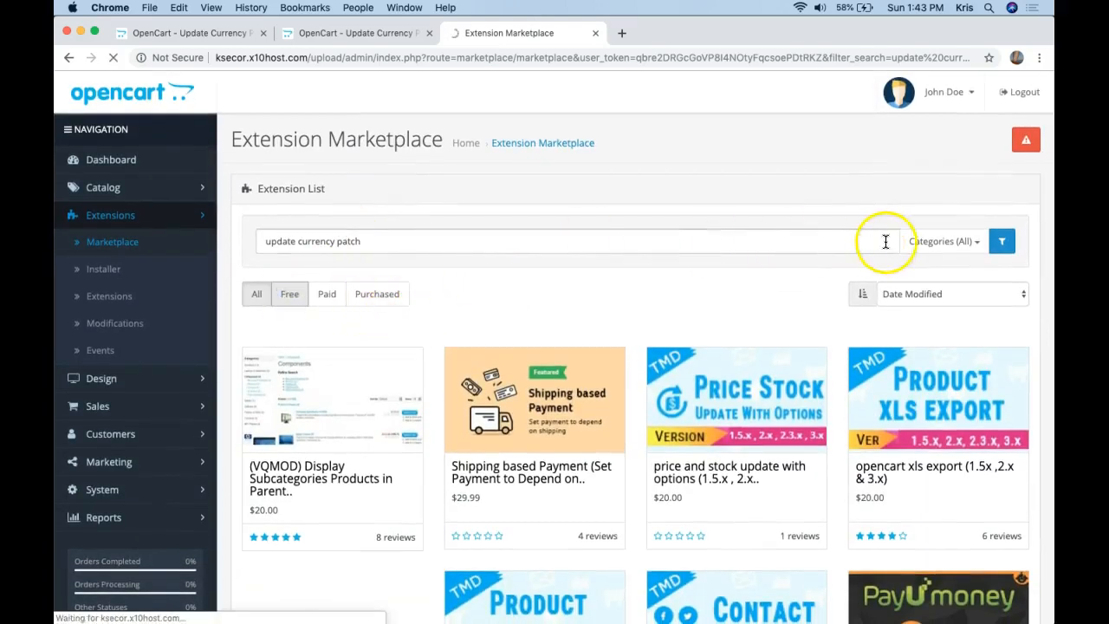
click(262, 296)
click(288, 297)
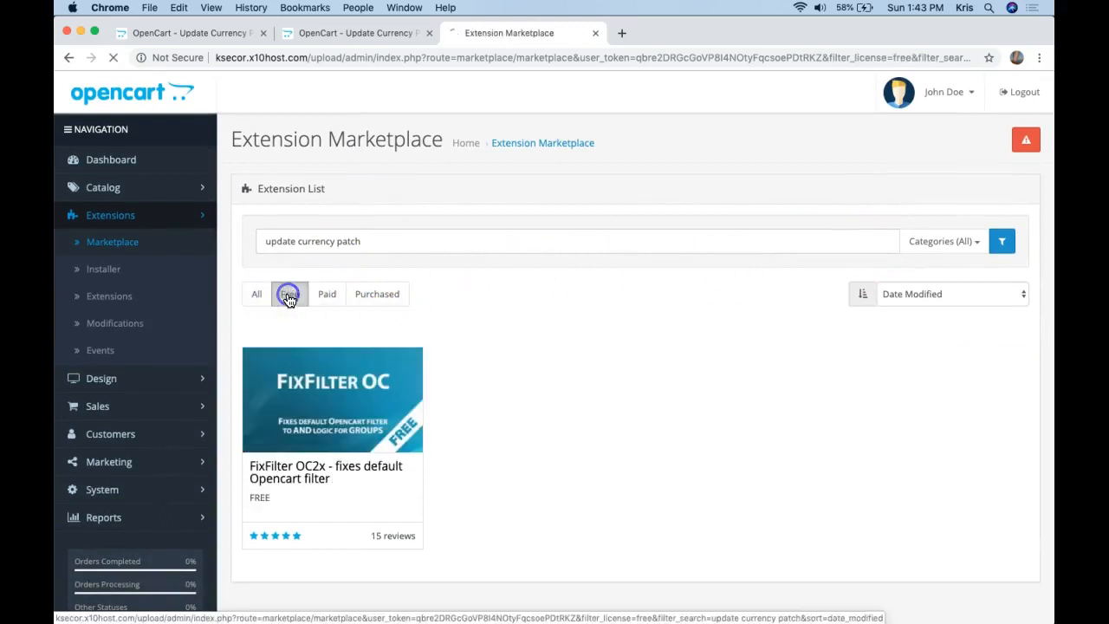
click(250, 295)
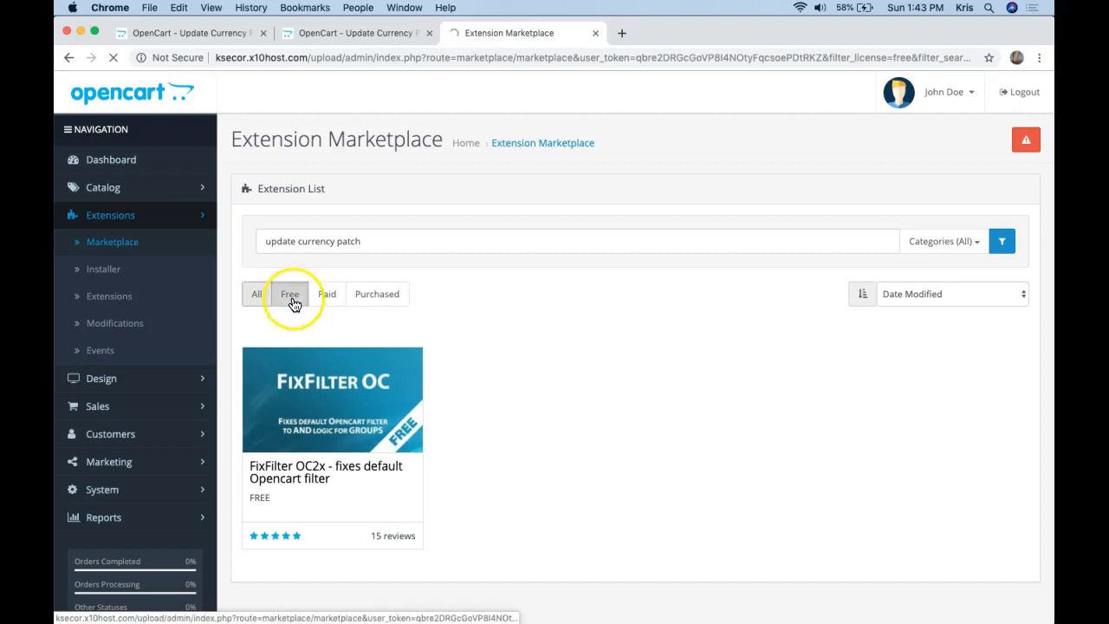
scroll(293, 302, down, 1)
scroll(513, 224, down, 1)
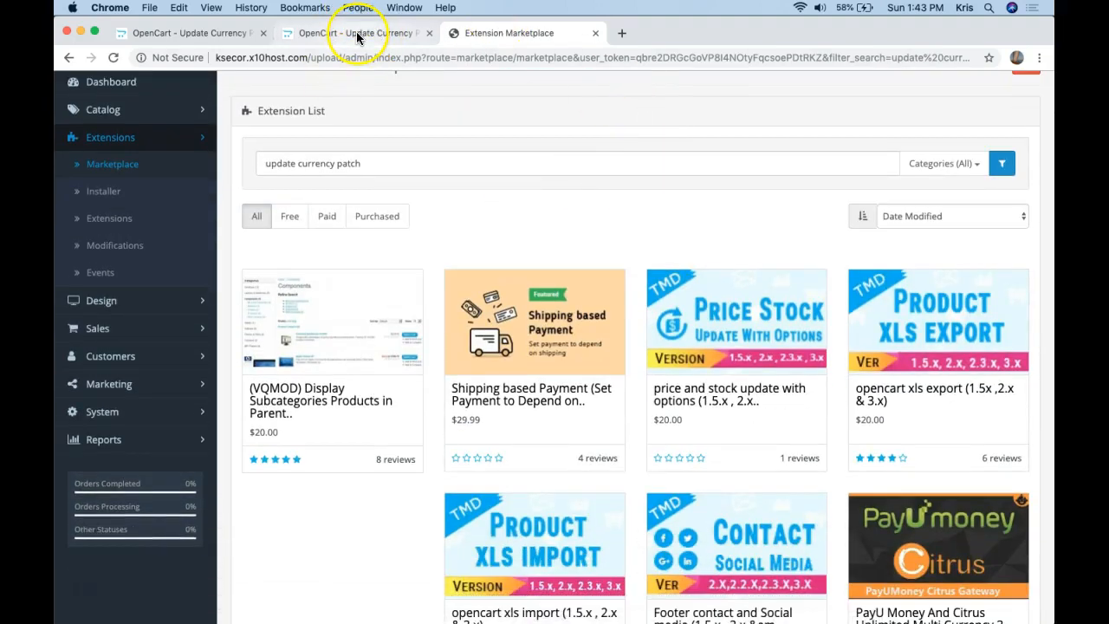
Confirm the store runs OpenCart 3.0.3.2, then download the patch's 3.0.x ocmod.zip package.
click(84, 594)
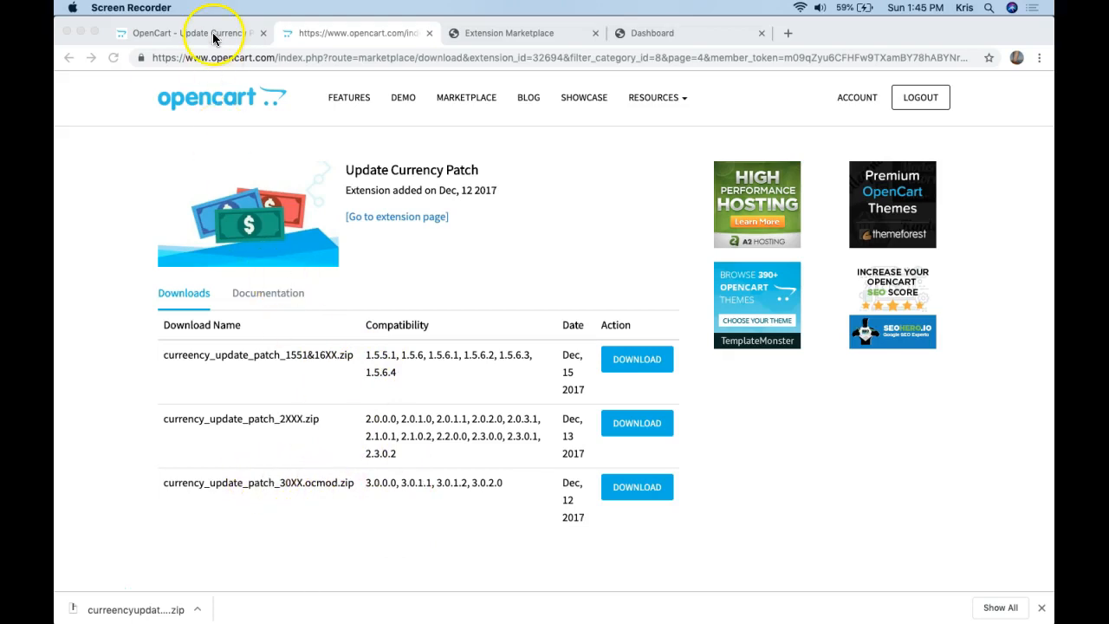
click(668, 35)
scroll(606, 231, down, 5)
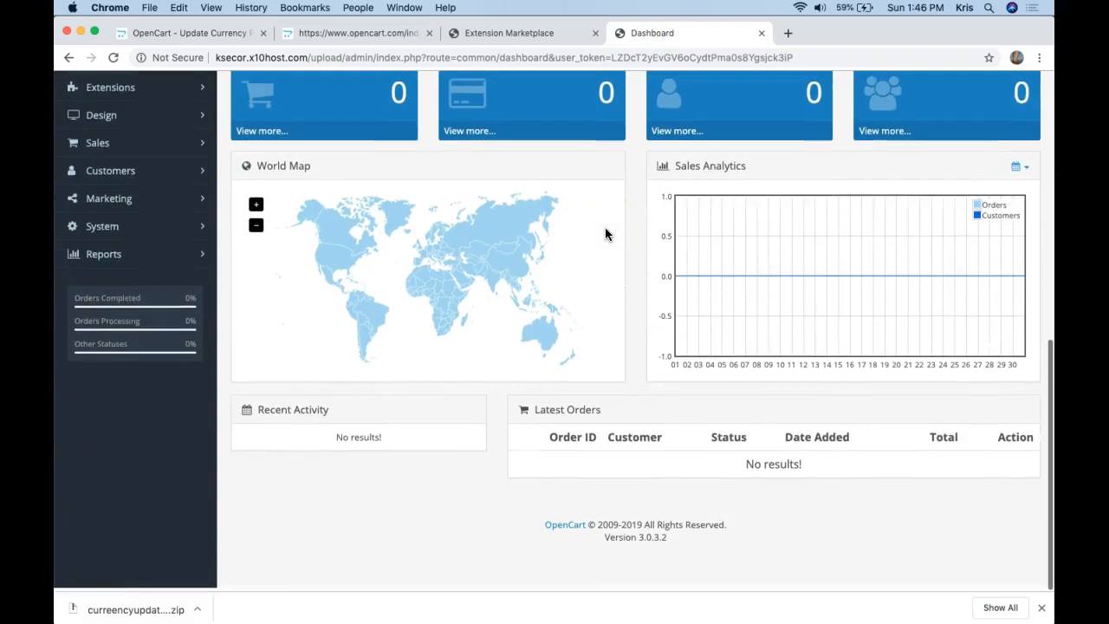
drag(543, 525, 663, 557)
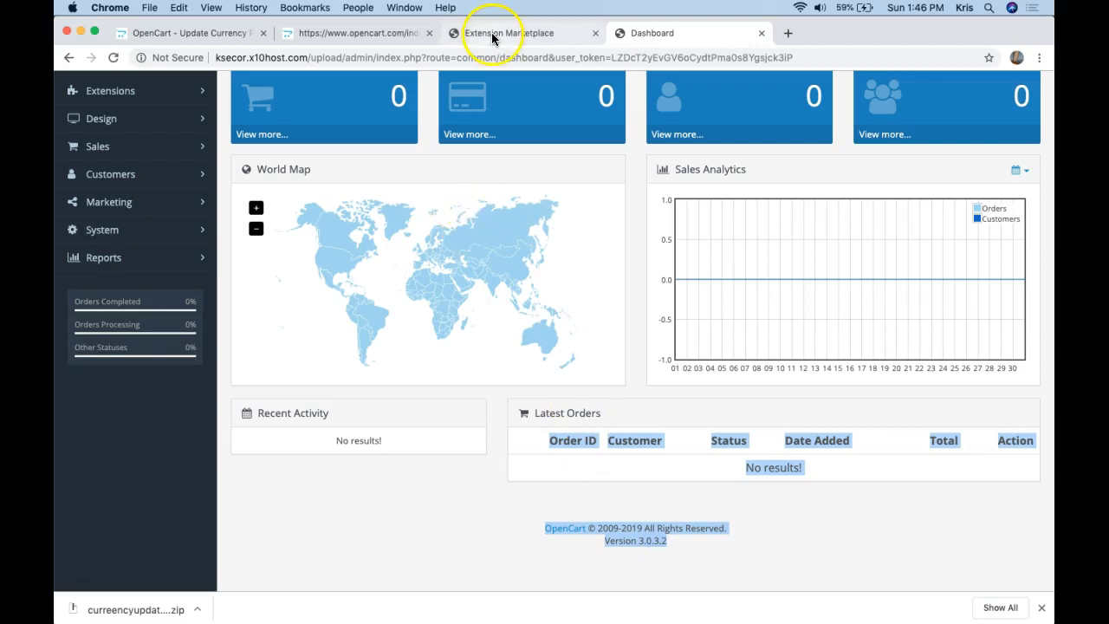
click(350, 33)
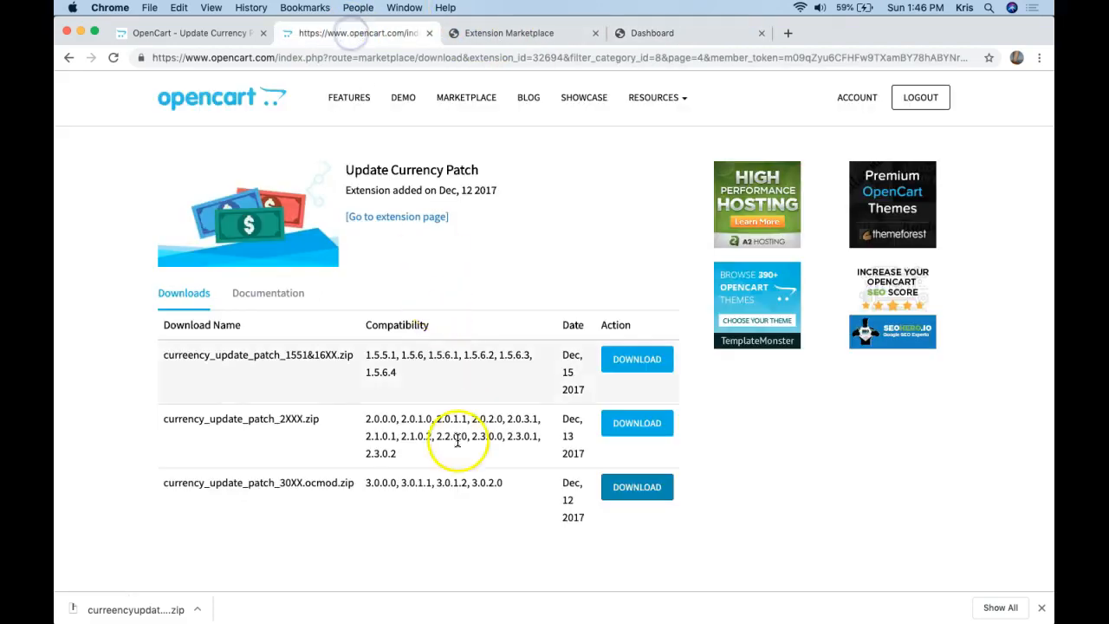
click(637, 424)
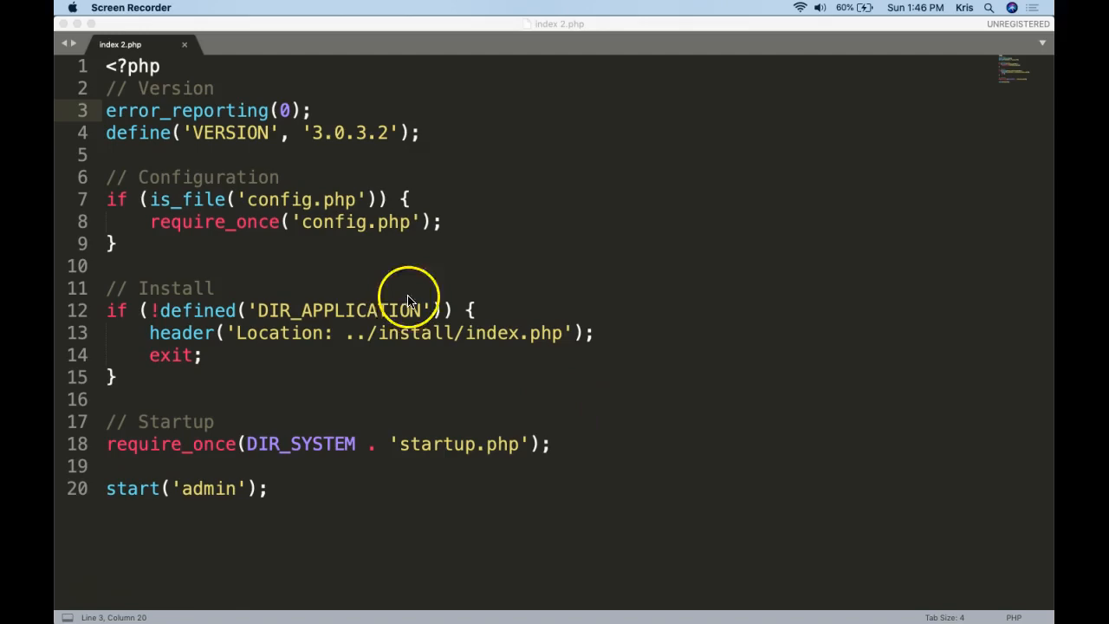
Quit the code editor, minimize FileZilla and open the Downloads folder in Finder.
key(super+q)
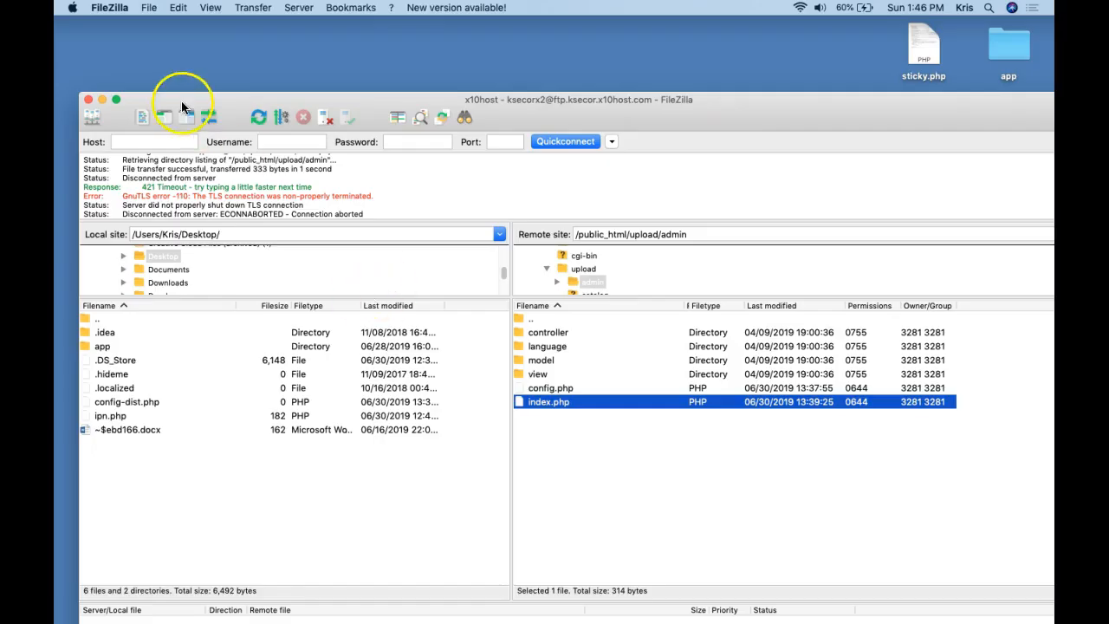
click(204, 50)
click(232, 10)
click(118, 78)
click(224, 6)
click(100, 101)
click(100, 101)
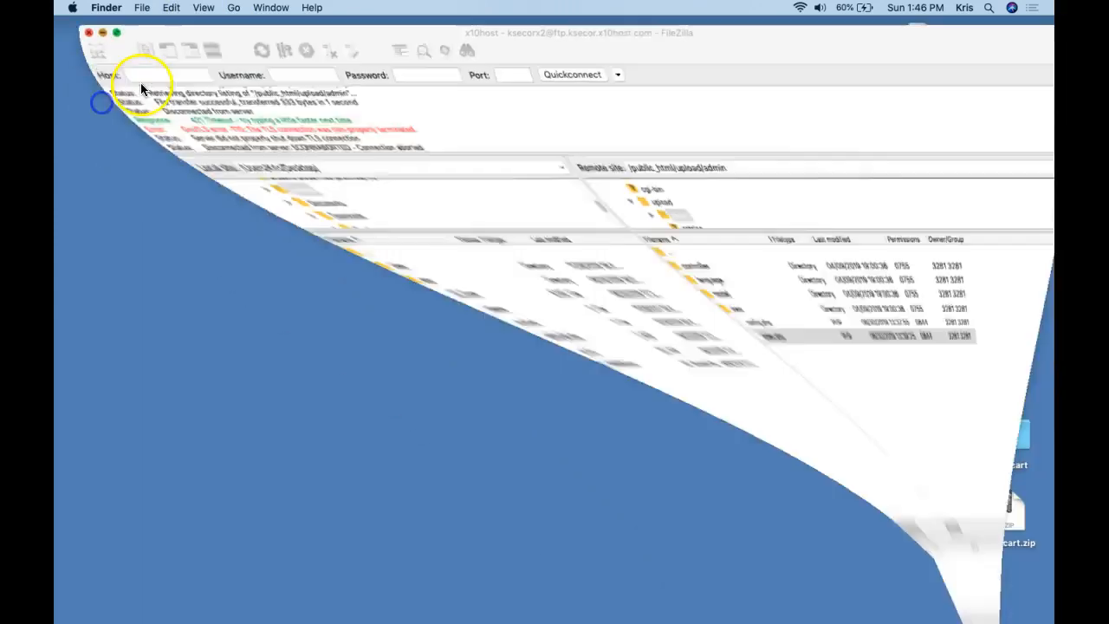
click(222, 85)
click(232, 7)
click(248, 115)
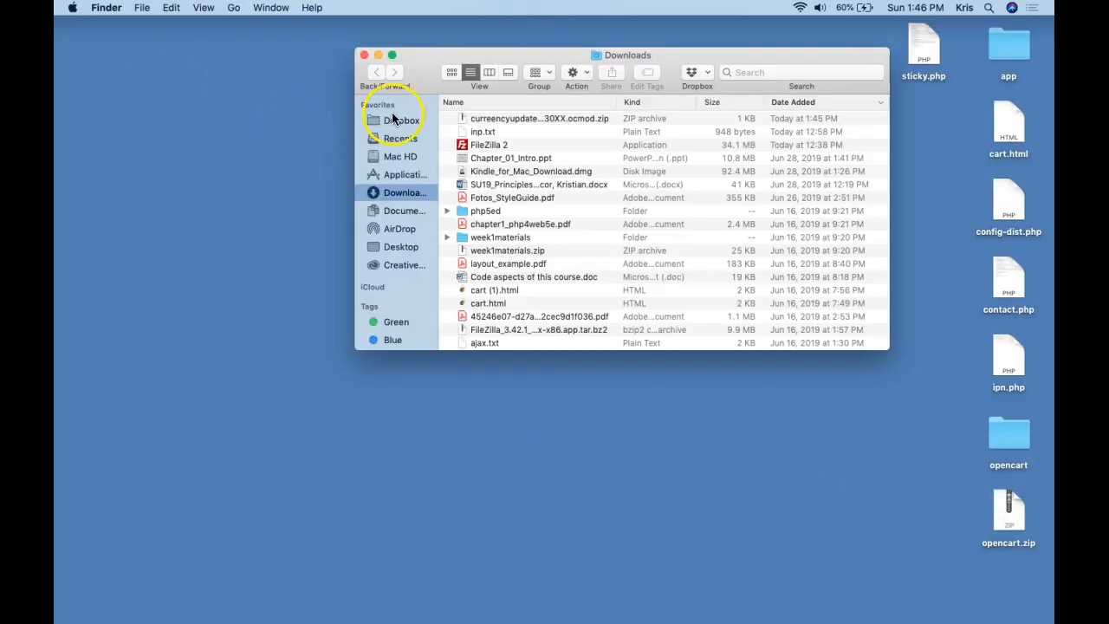
Drag the currency patch zip onto the desktop and close the Downloads window.
drag(461, 120, 249, 129)
click(364, 55)
click(346, 104)
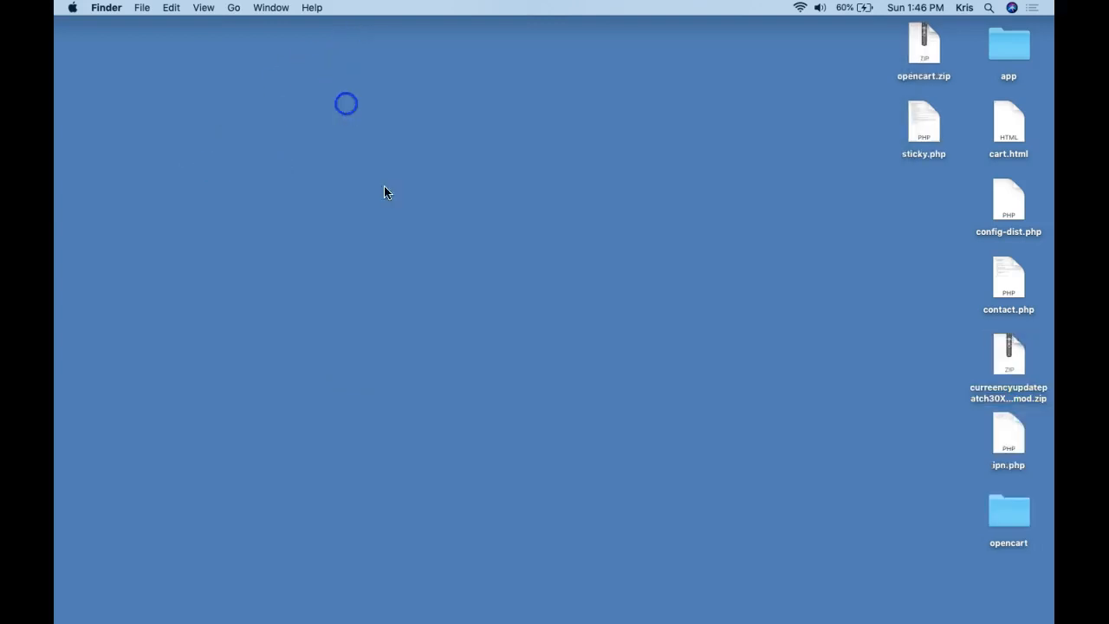
Back in the admin, go to Extensions > Installer.
click(665, 604)
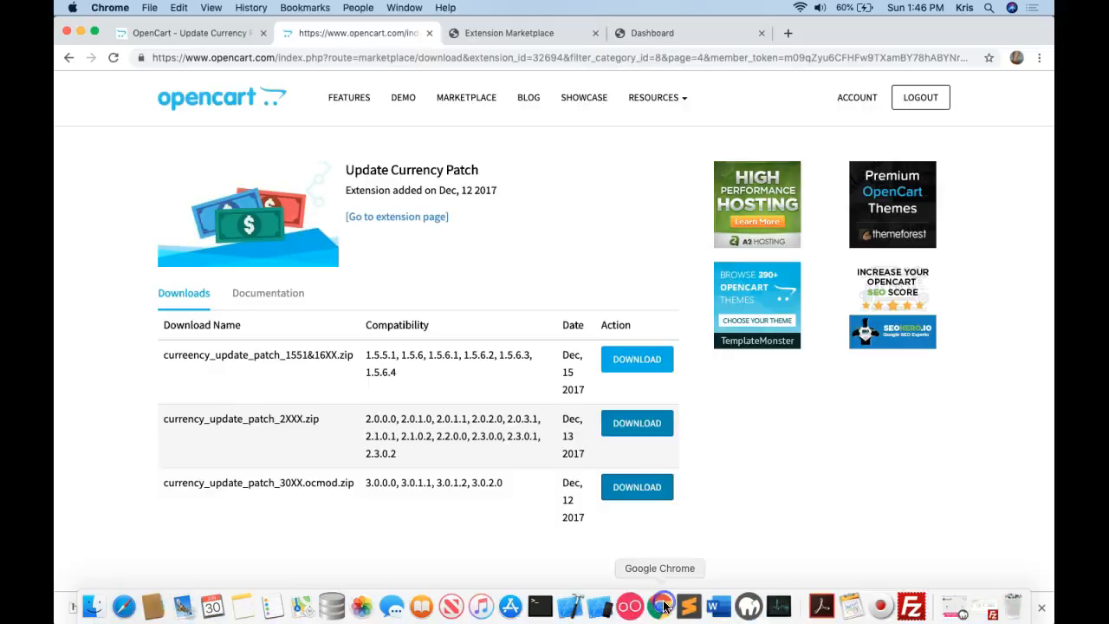
click(217, 34)
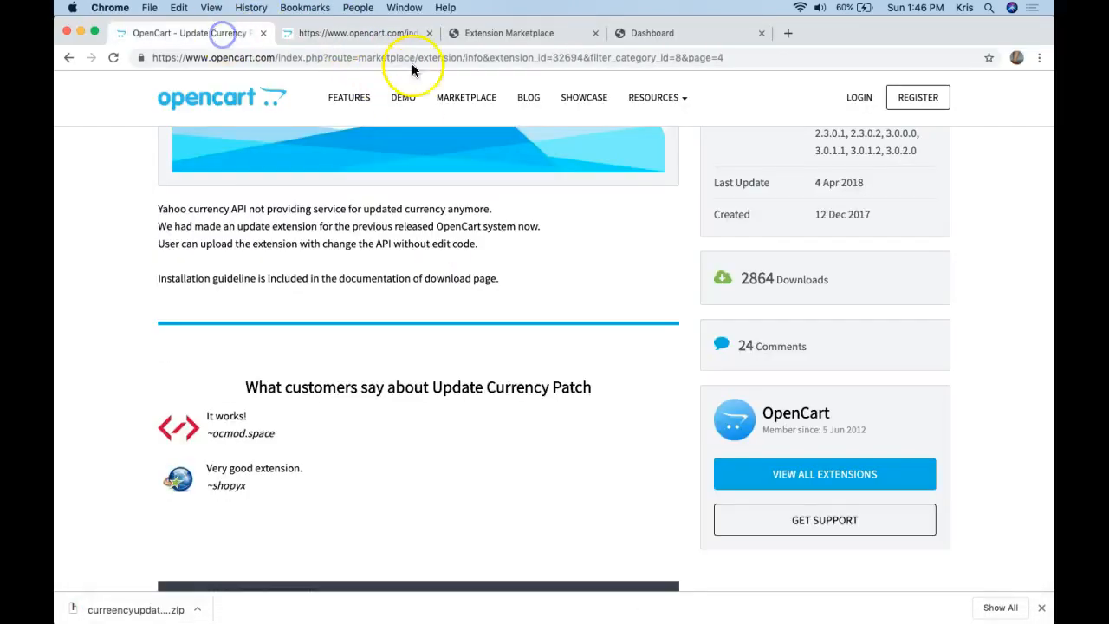
click(496, 35)
click(117, 138)
click(152, 142)
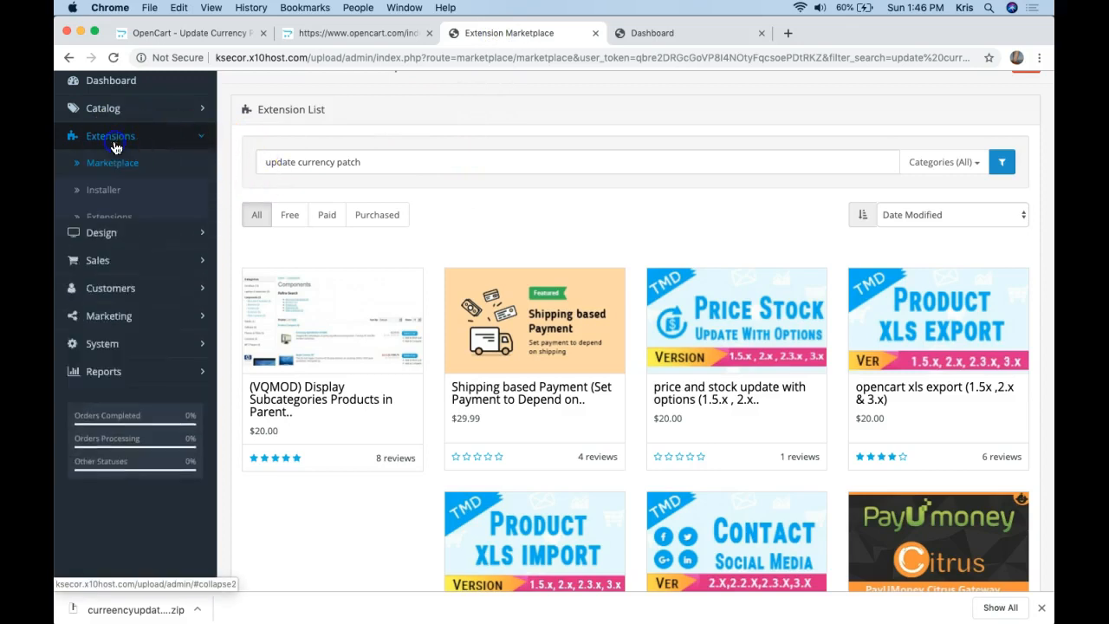
click(104, 190)
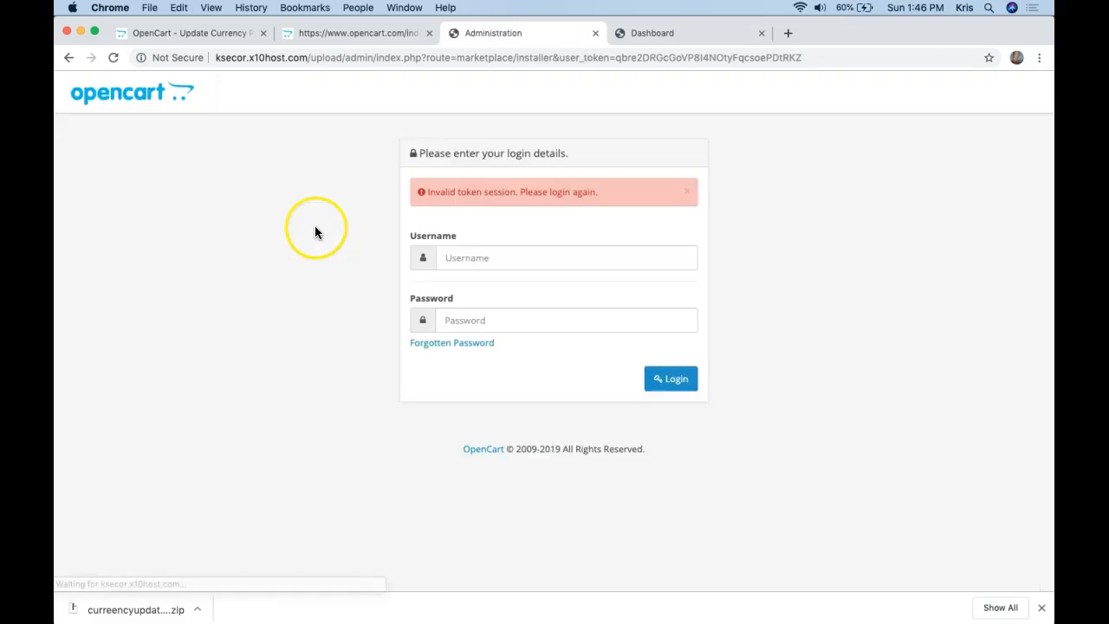
Log in to the OpenCart admin again with the admin credentials.
click(471, 256)
text(S)
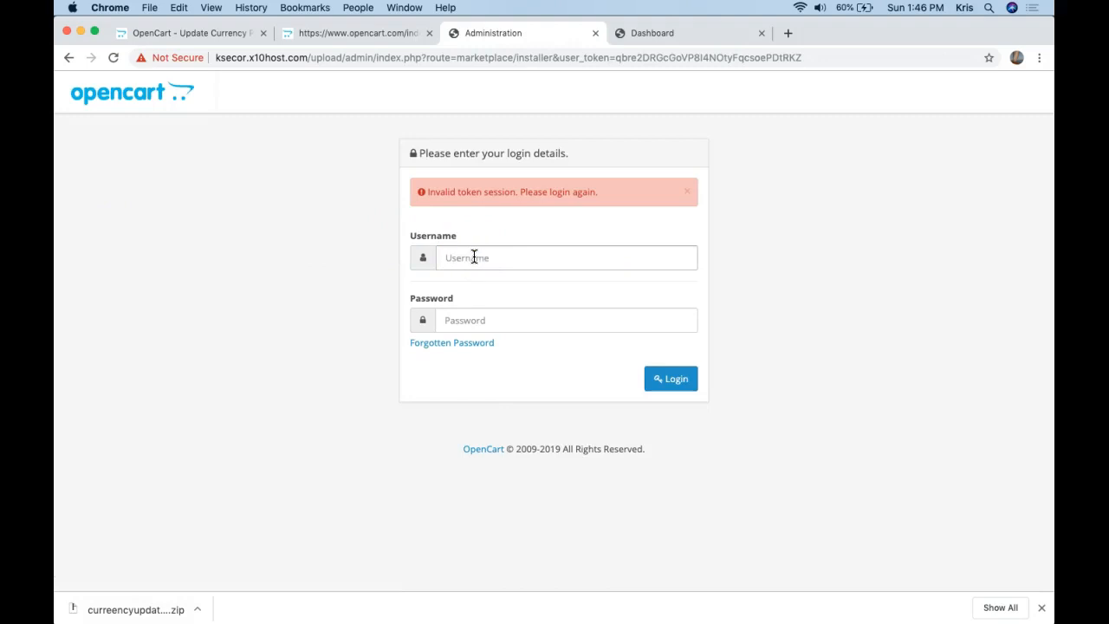
text(admin)
key(Tab)
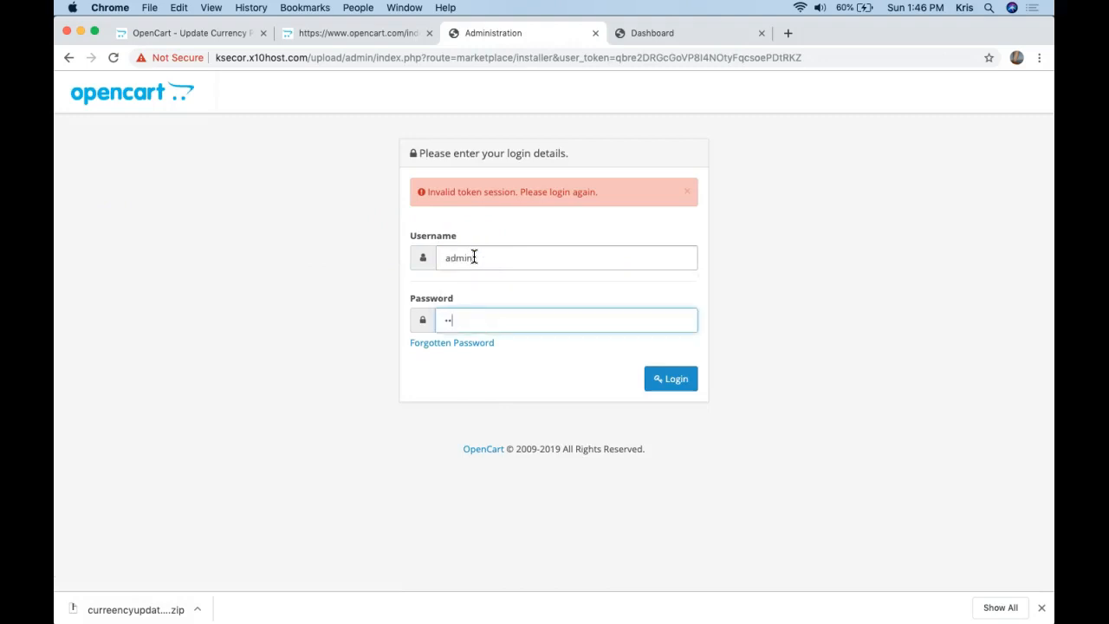
drag(621, 58, 794, 60)
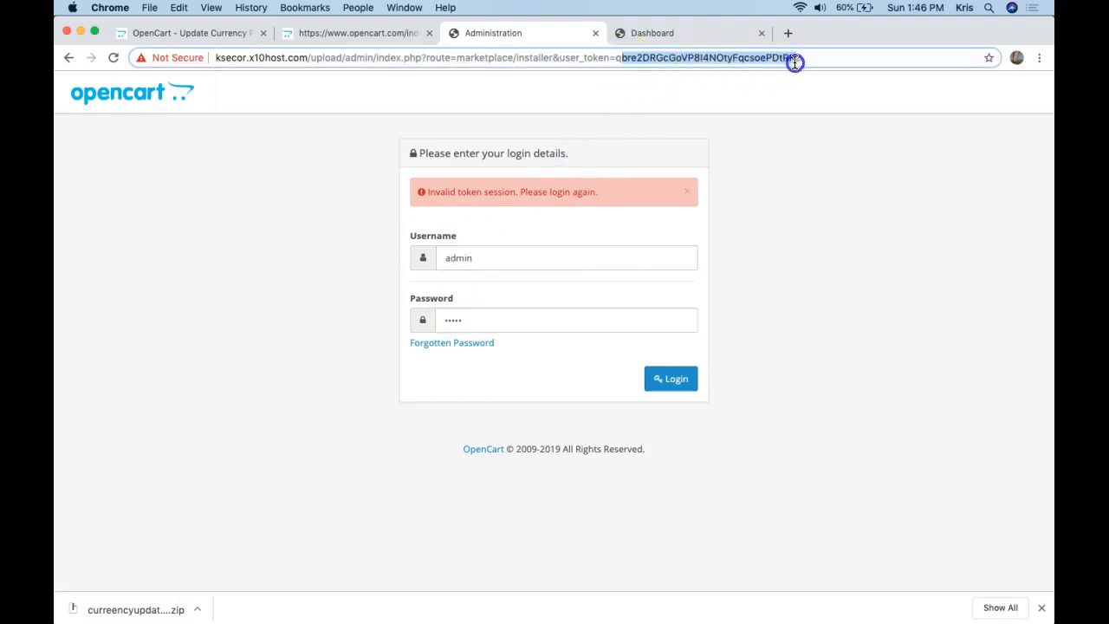
click(667, 375)
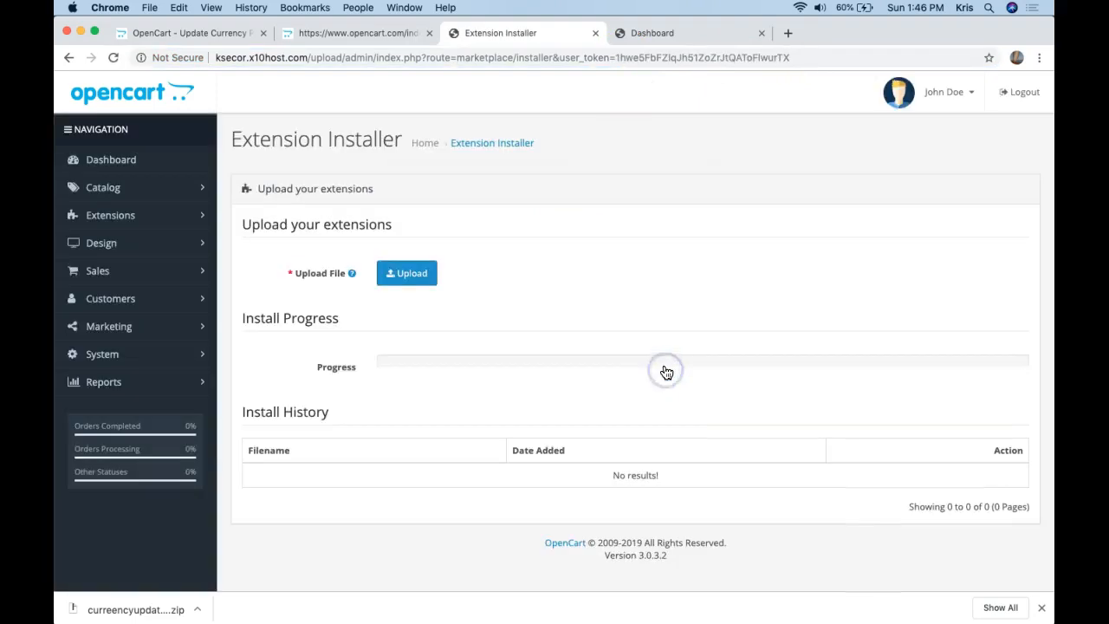
Upload curreencyupdatepatch30XX.ocmod.zip from the Desktop and check it appears in Install History.
click(414, 275)
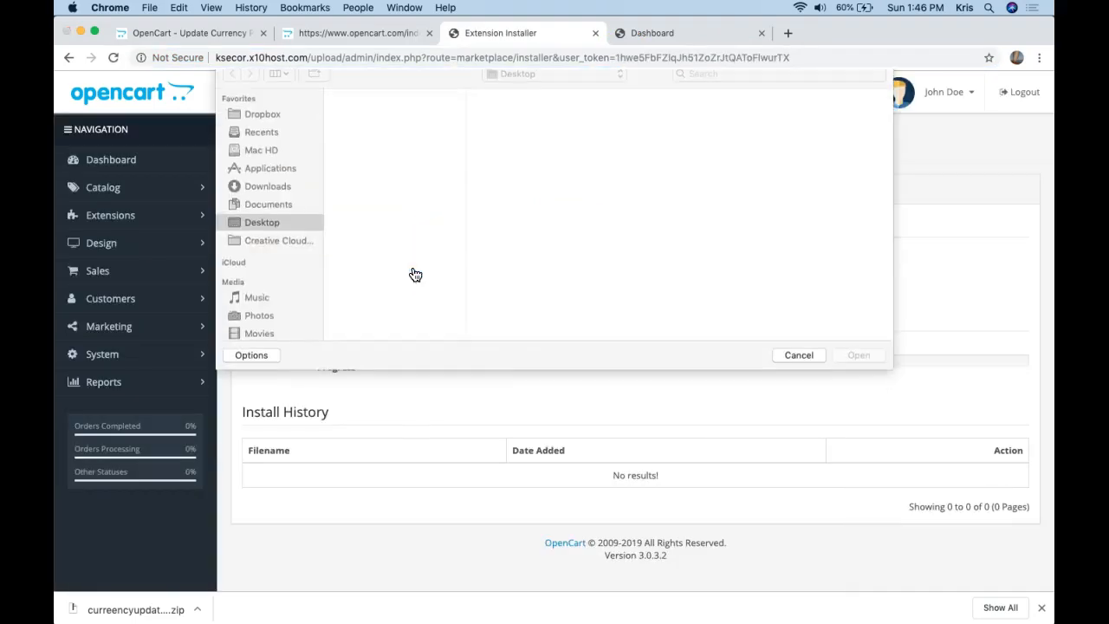
click(416, 155)
click(855, 366)
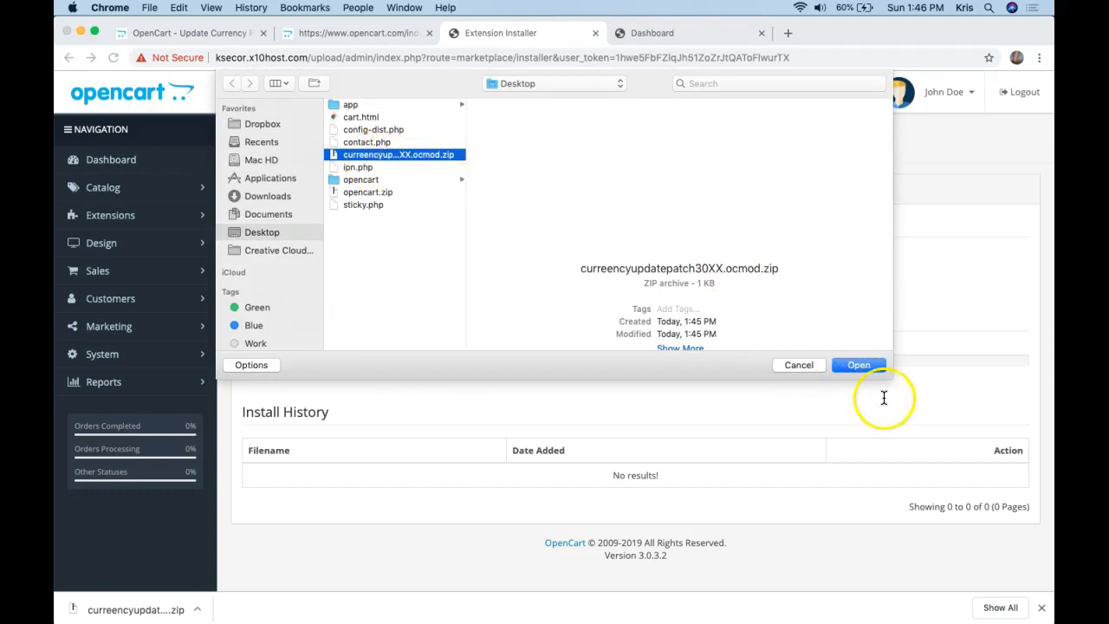
click(874, 368)
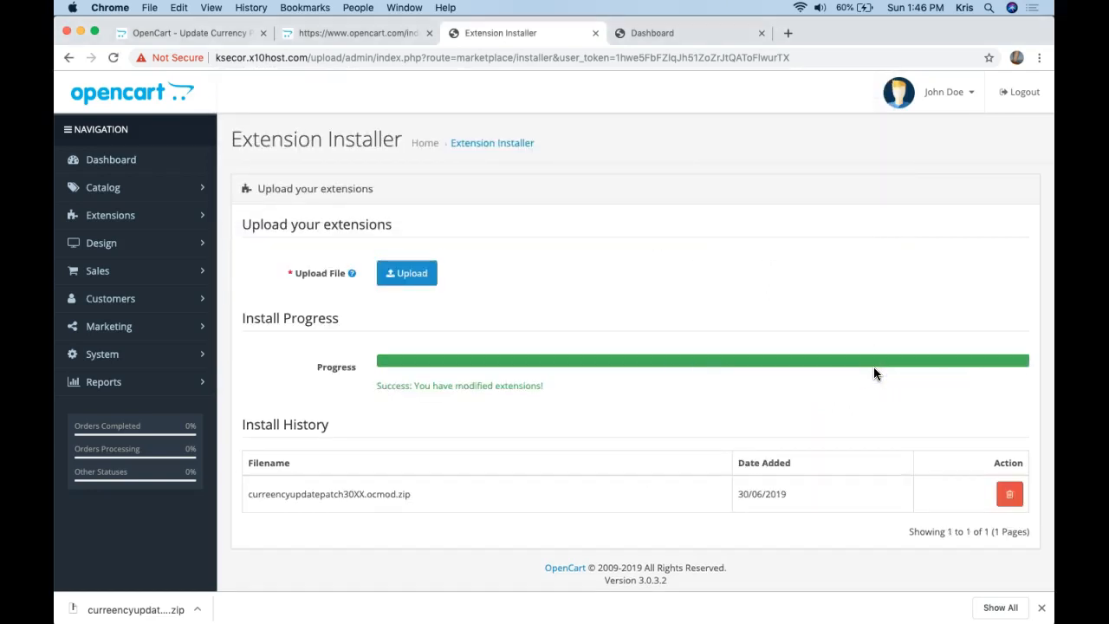
scroll(803, 295, down, 1)
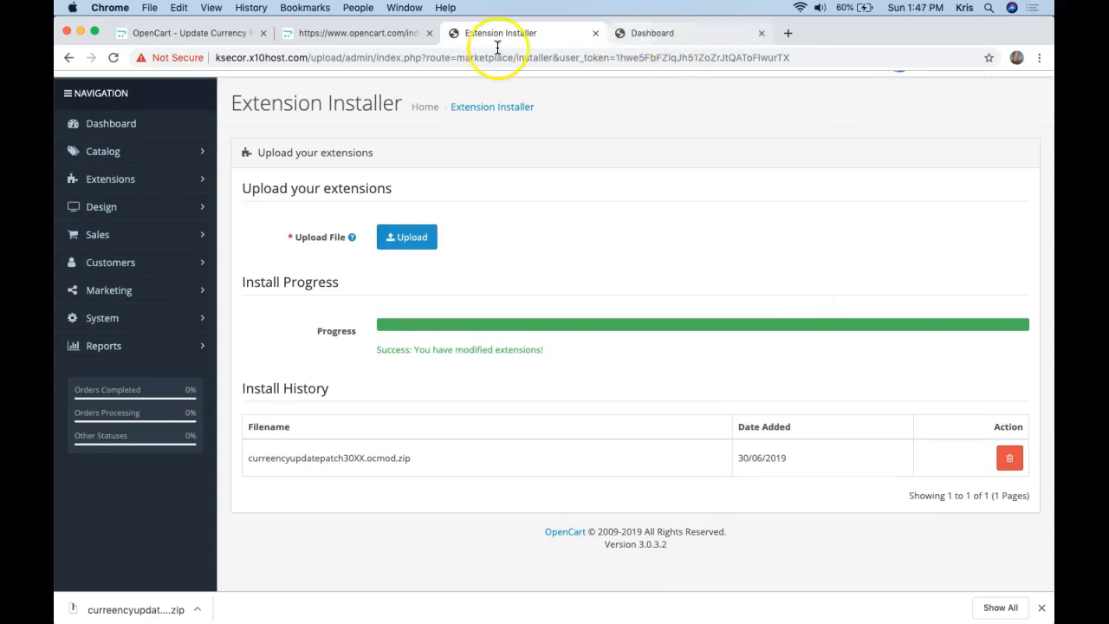
Reload the admin Dashboard and scroll through its currency.php line 141 division-by-zero warnings.
click(403, 36)
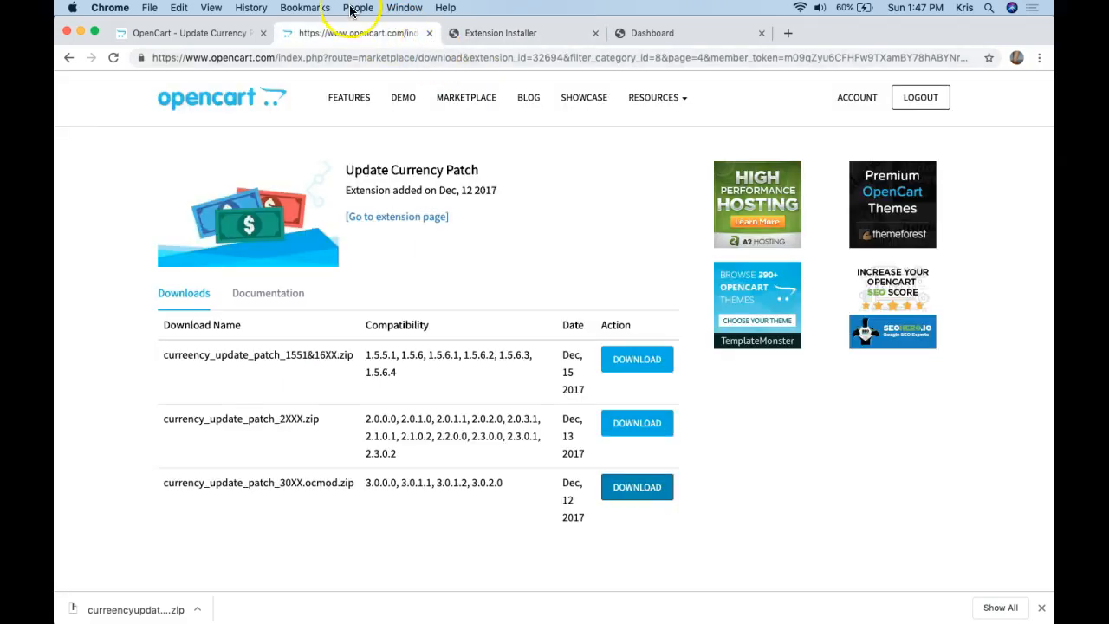
click(684, 35)
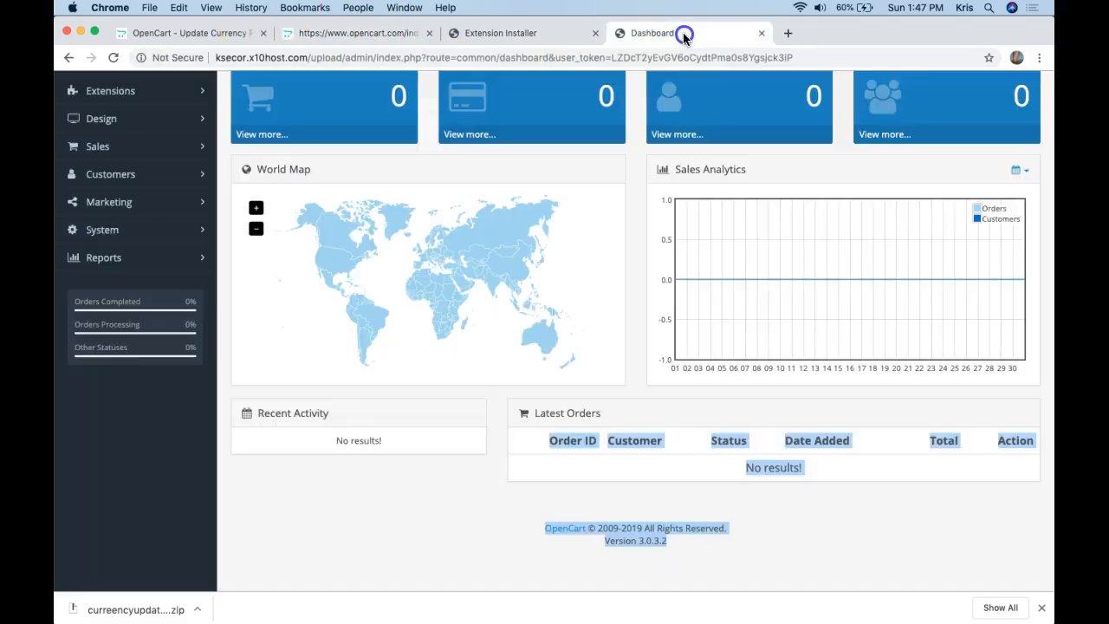
click(650, 78)
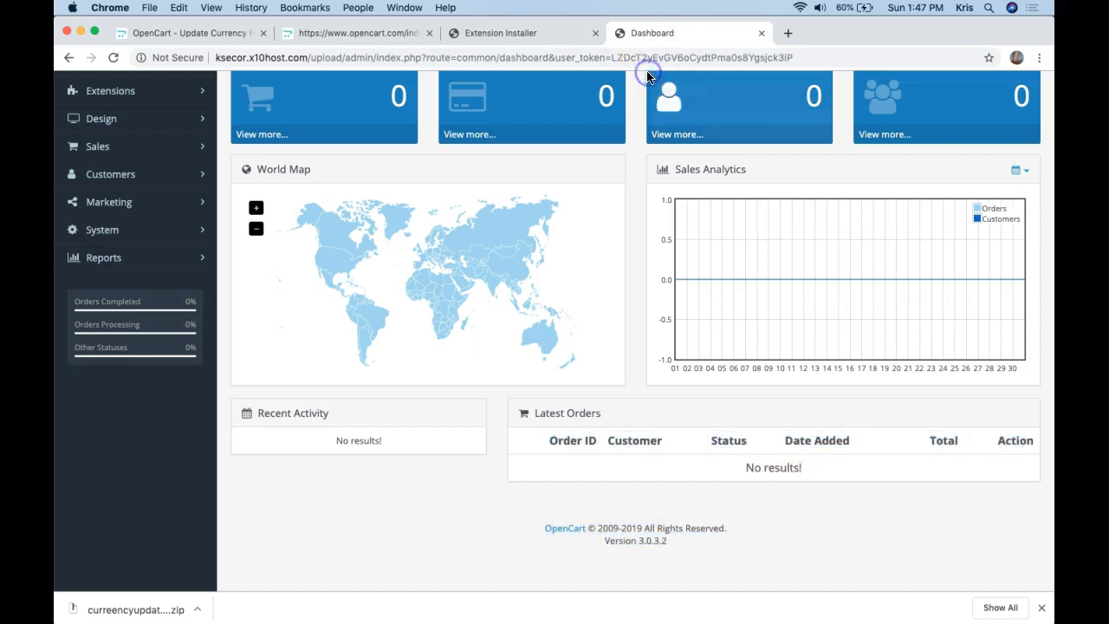
click(660, 57)
key(Return)
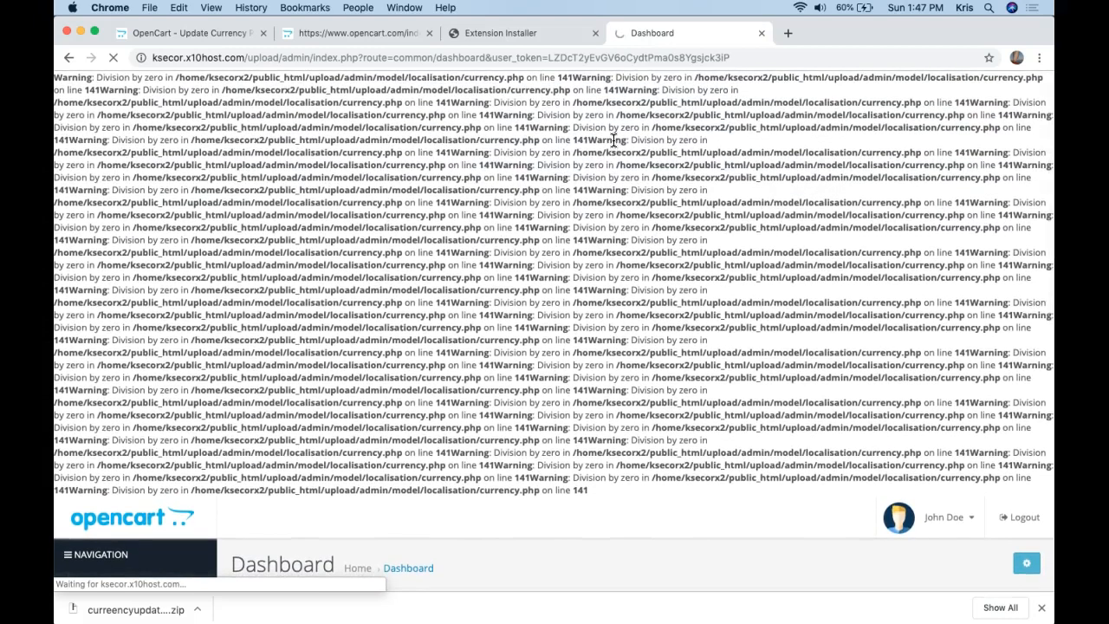
scroll(468, 237, down, 5)
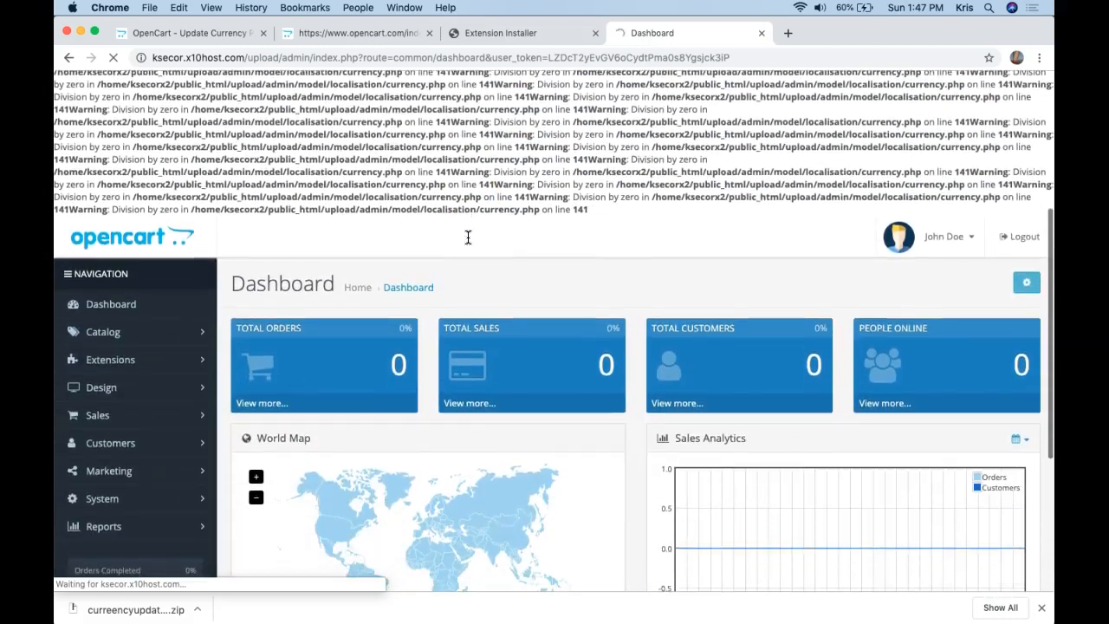
scroll(468, 236, down, 2)
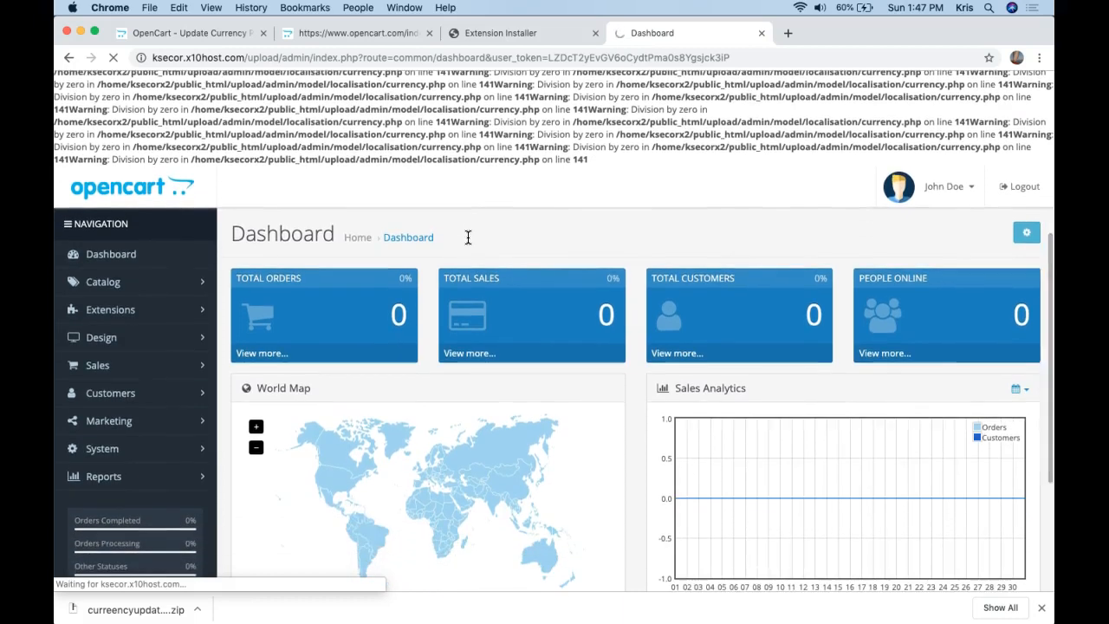
scroll(468, 237, down, 2)
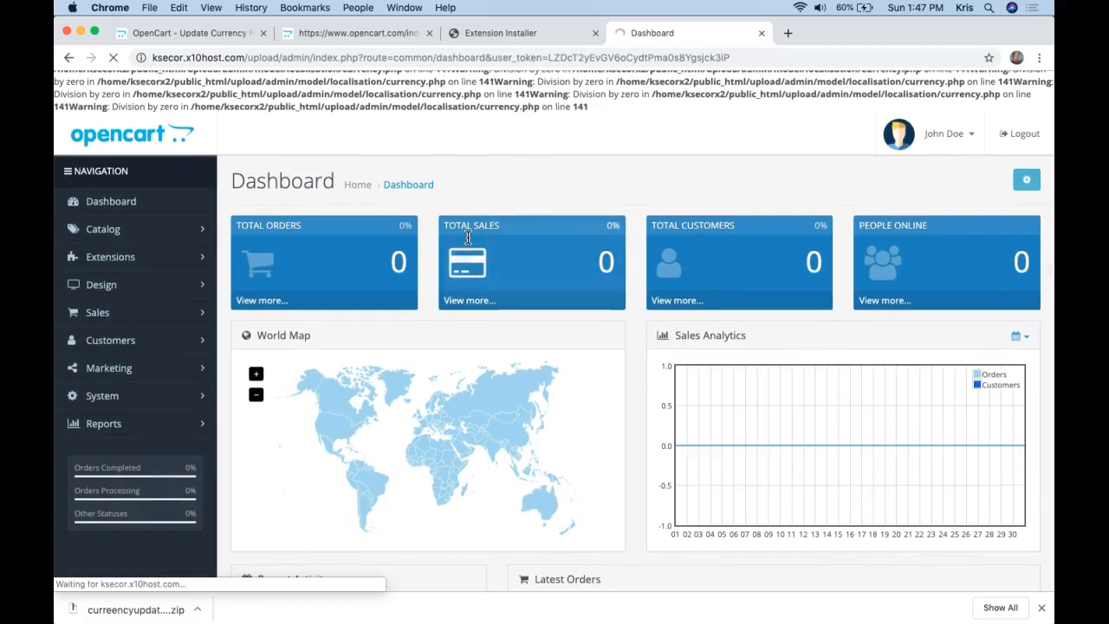
scroll(452, 192, up, 6)
scroll(451, 193, down, 7)
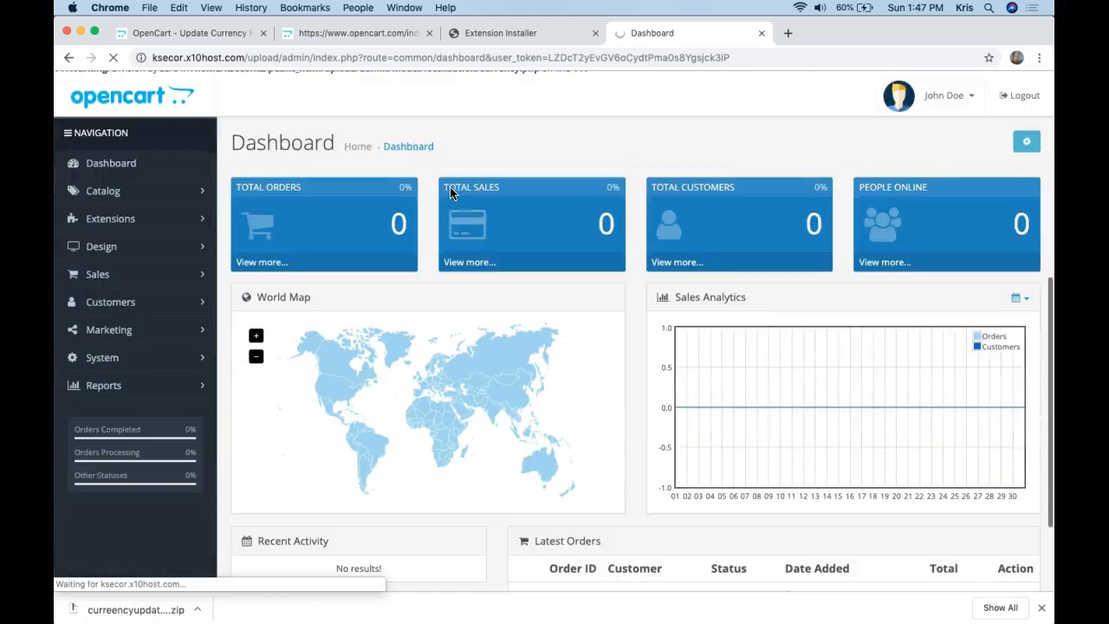
click(116, 220)
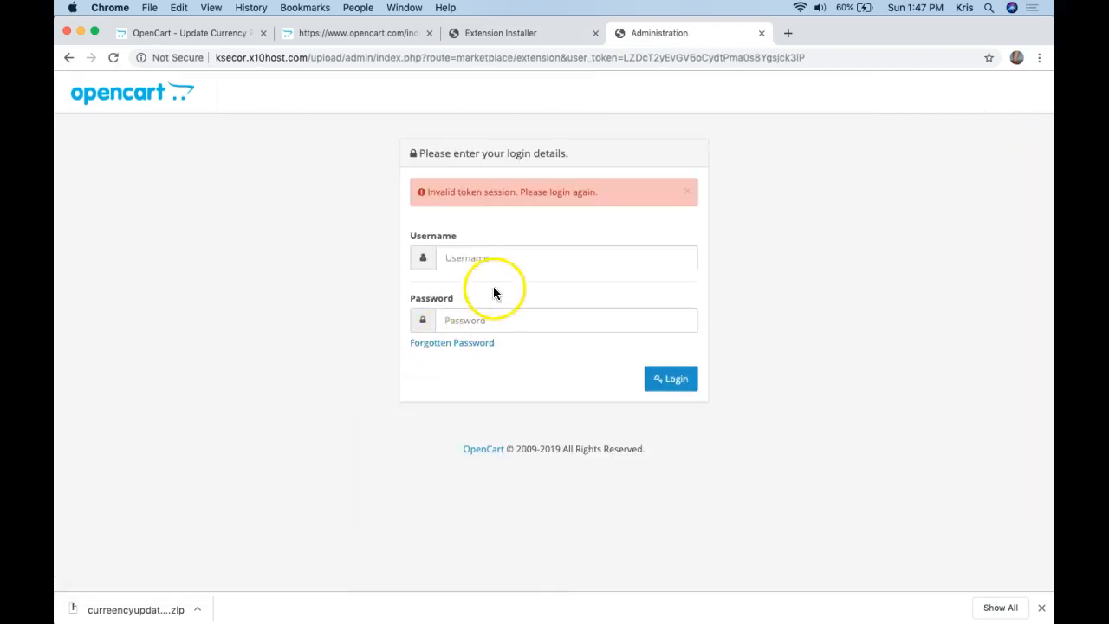
Sign back in to OpenCart admin as 'admin', correcting the mistyped username.
click(512, 255)
text(admmin)
key(Tab)
key(Tab)
key(shift+Tab)
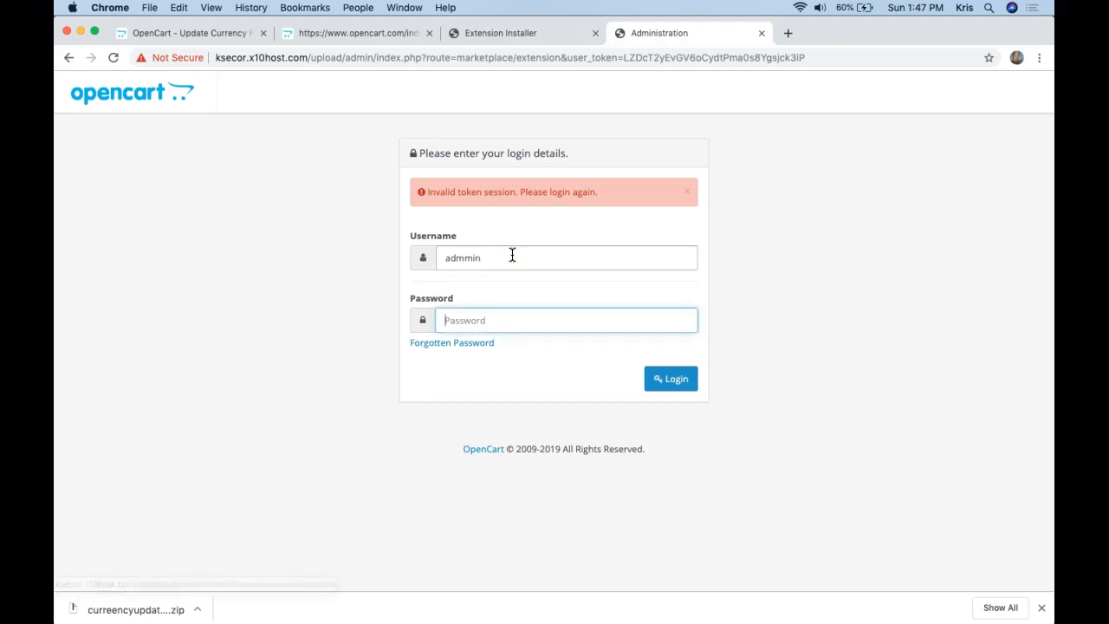
key(shift+Tab)
text(admin)
key(Tab)
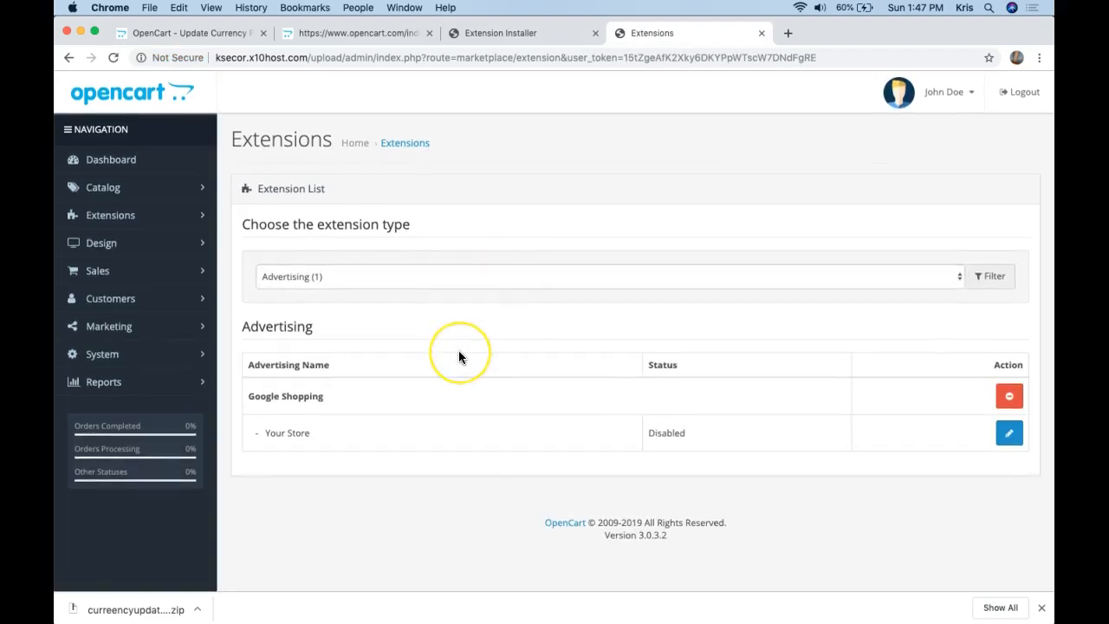
Filter Extensions to Payments (51) and scroll through their enabled and disabled statuses.
click(457, 274)
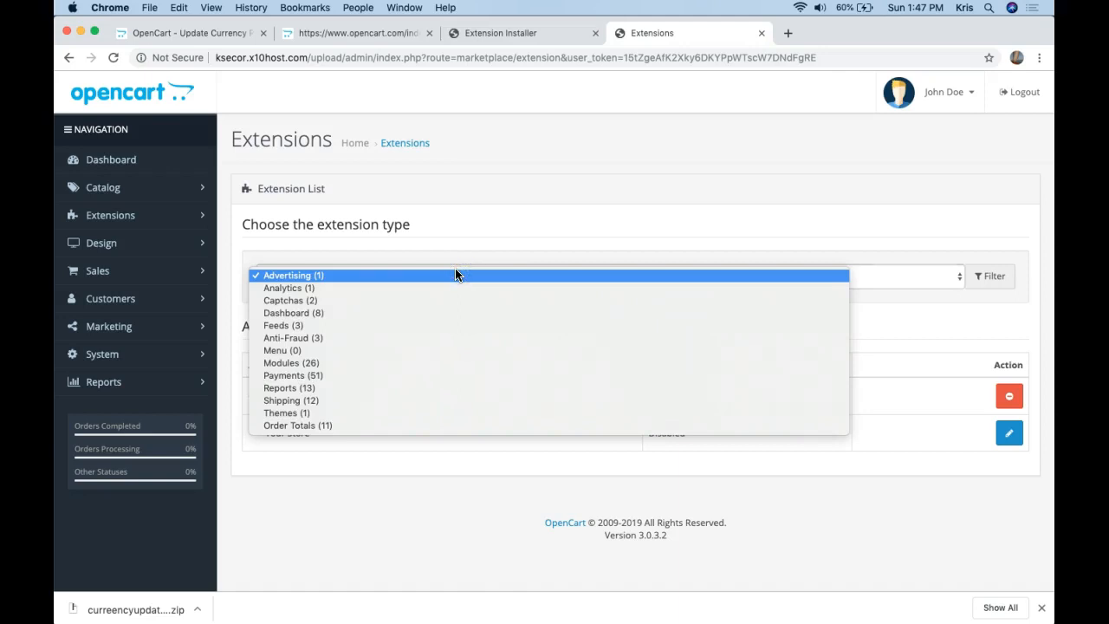
click(412, 376)
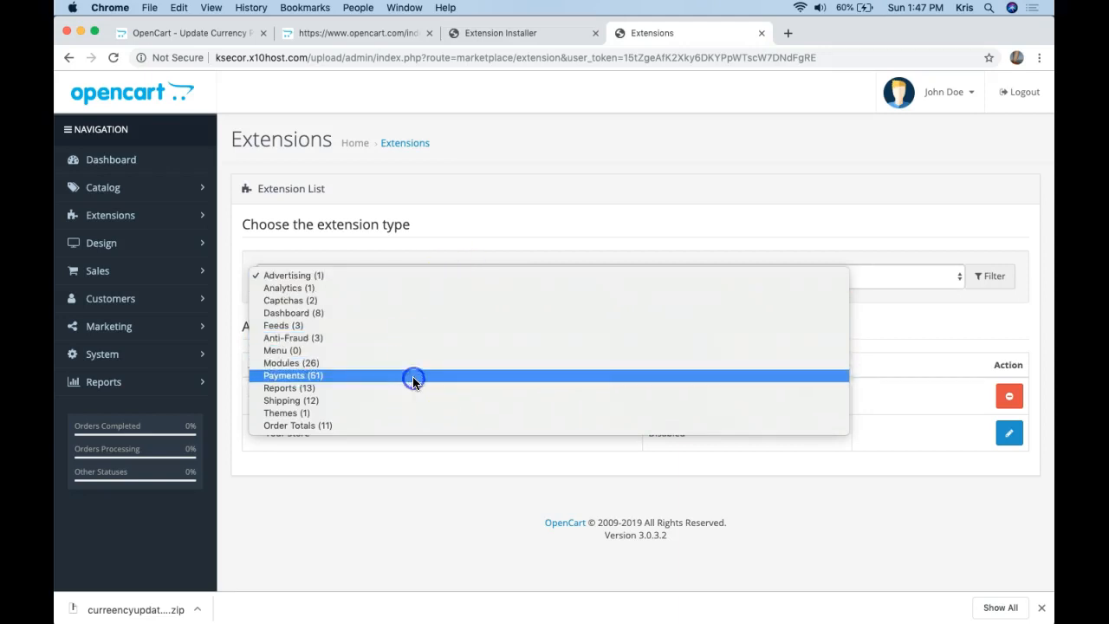
scroll(488, 240, down, 6)
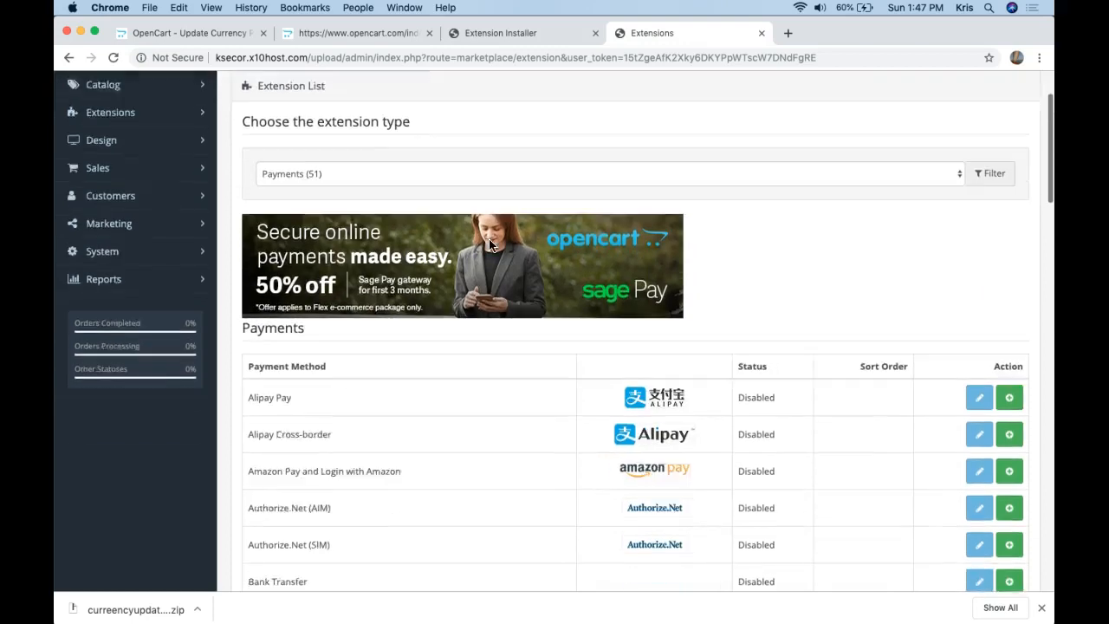
scroll(490, 245, down, 10)
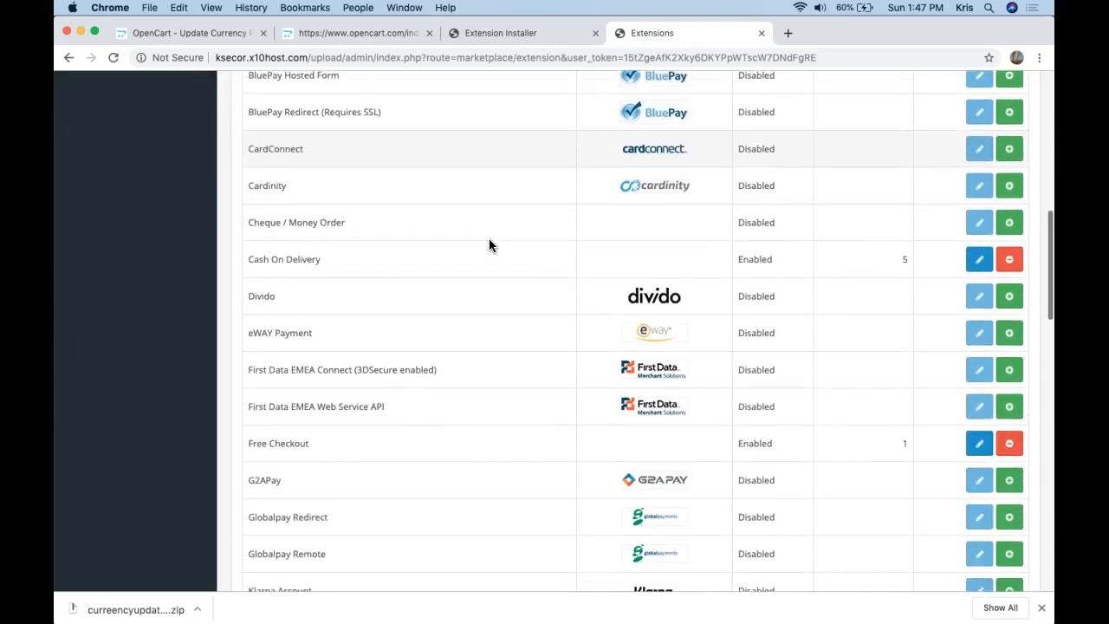
scroll(489, 239, down, 3)
click(583, 513)
mouse_move(821, 611)
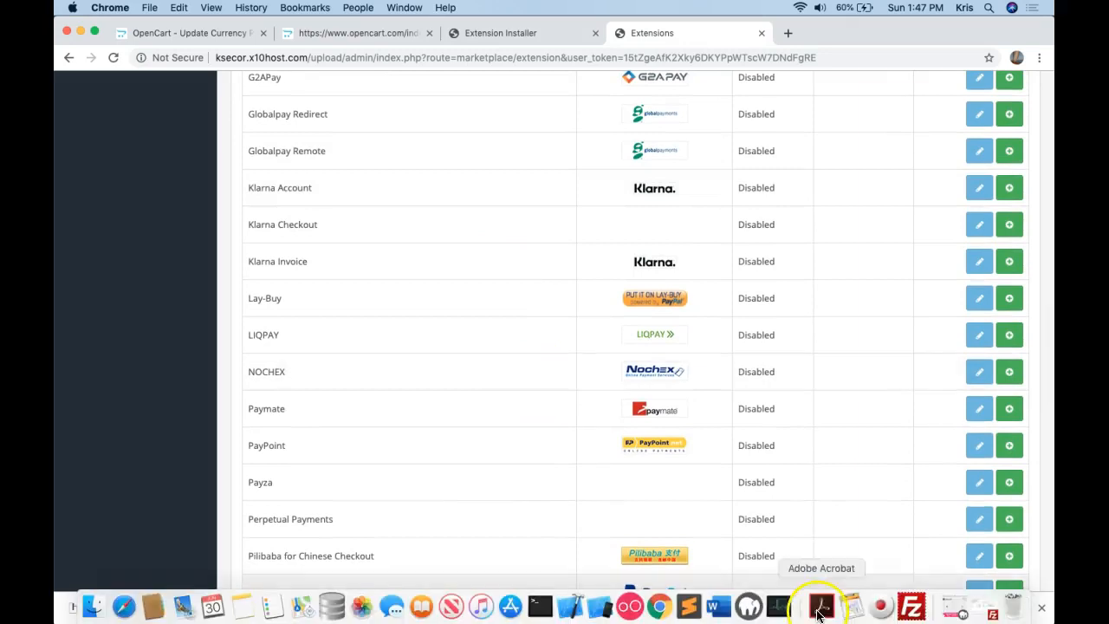
click(879, 613)
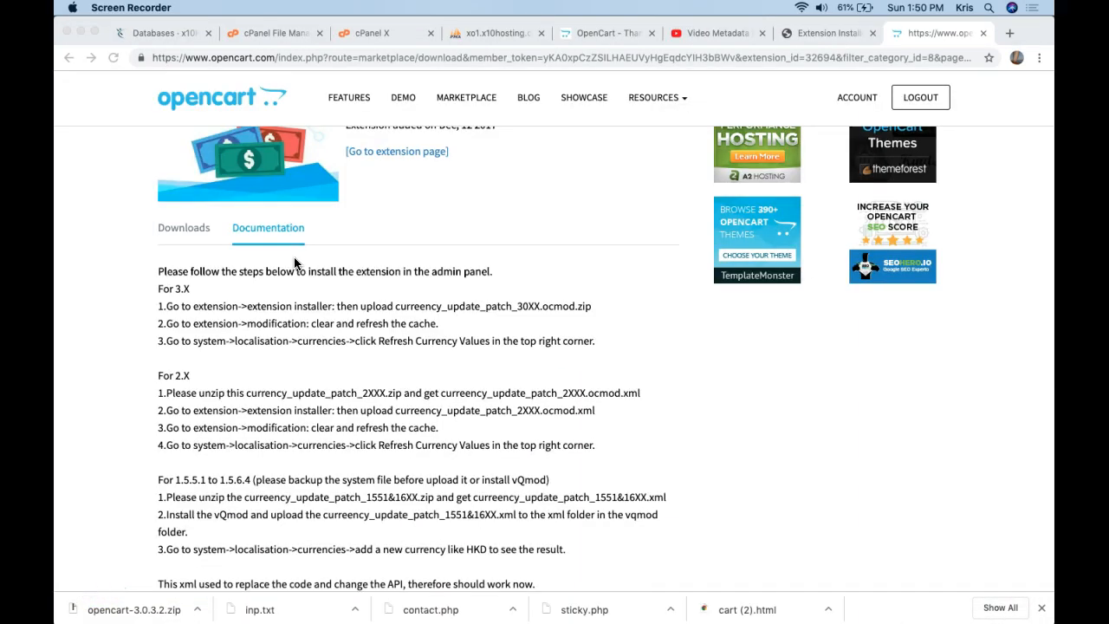
Review the Update Currency Patch 3.X install steps on the Documentation tab.
scroll(294, 264, up, 2)
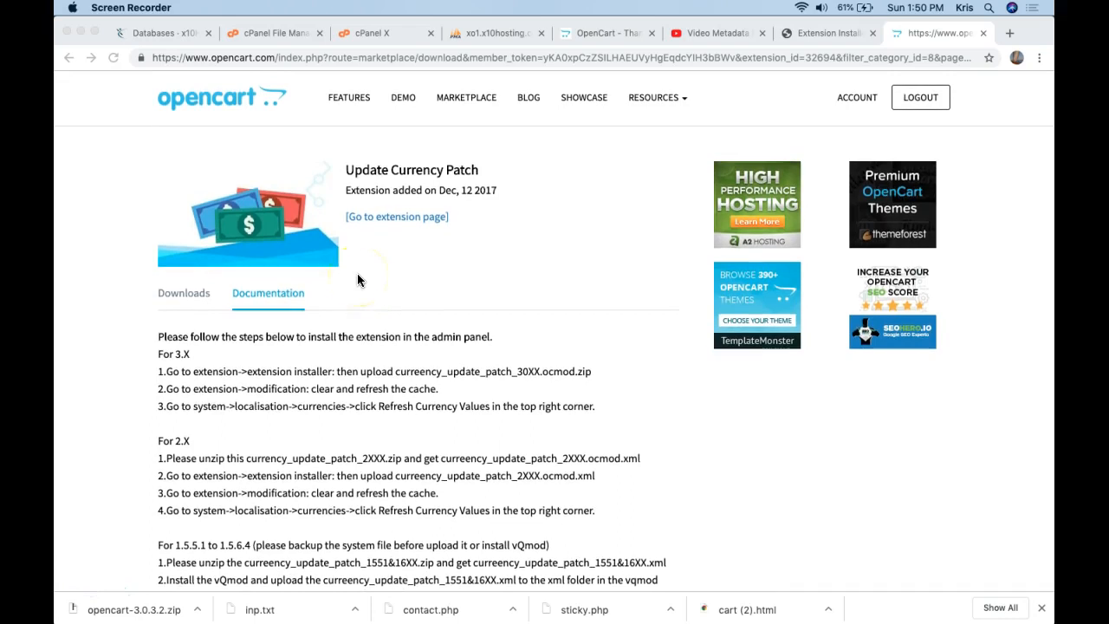
scroll(370, 316, down, 1)
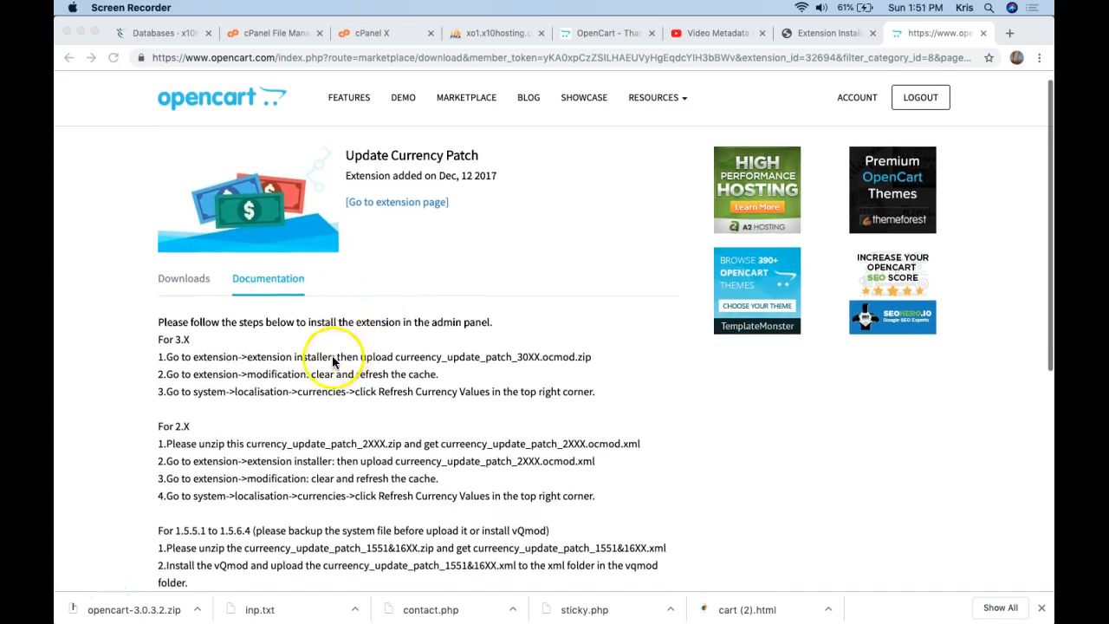
scroll(265, 254, up, 1)
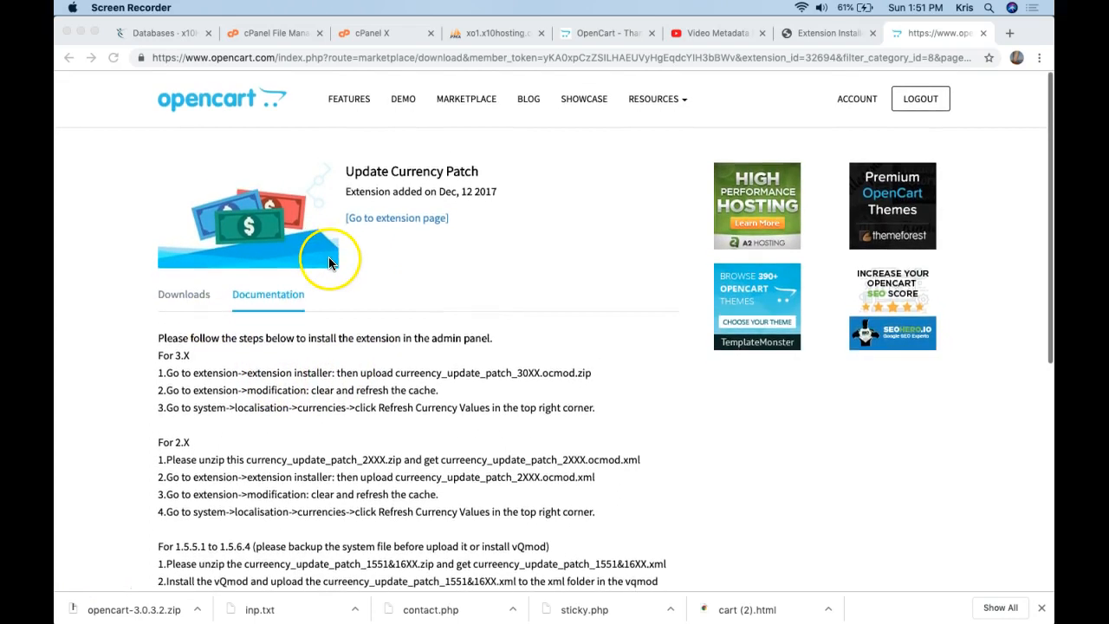
scroll(315, 252, down, 3)
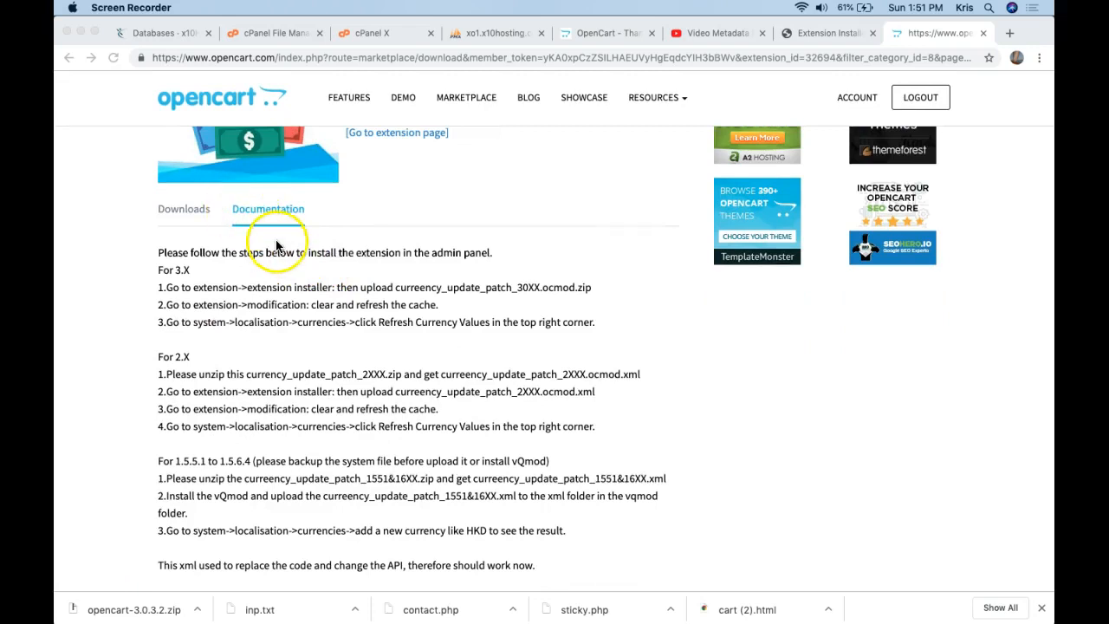
Highlight the step 2 clear-and-refresh instruction, then switch to the OpenCart thank-you page.
click(254, 288)
drag(255, 289, 567, 307)
click(576, 303)
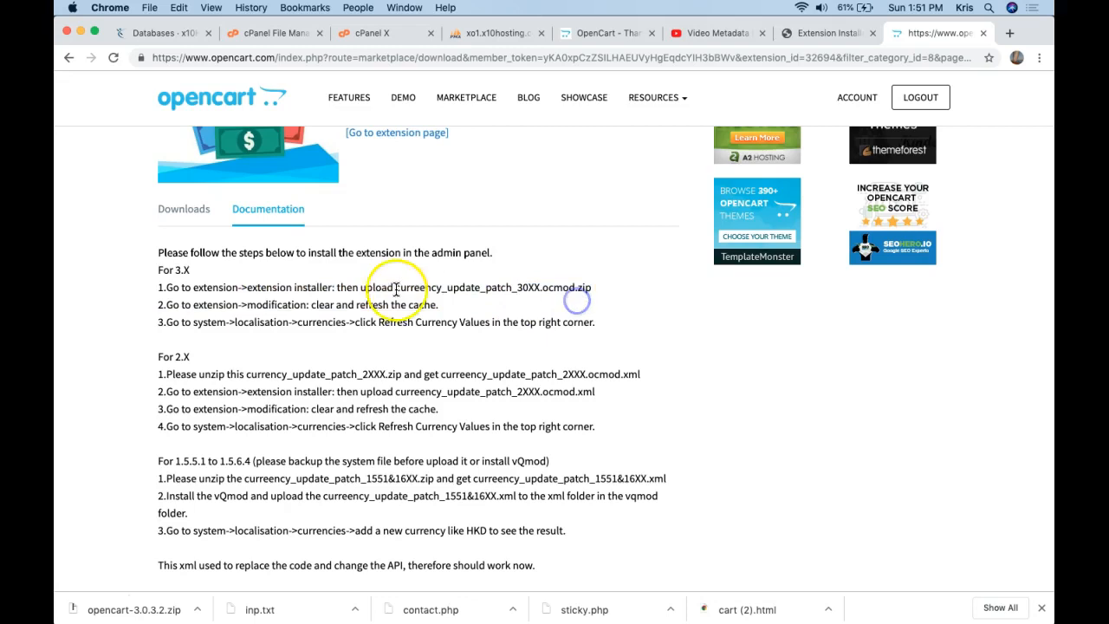
drag(310, 306, 389, 306)
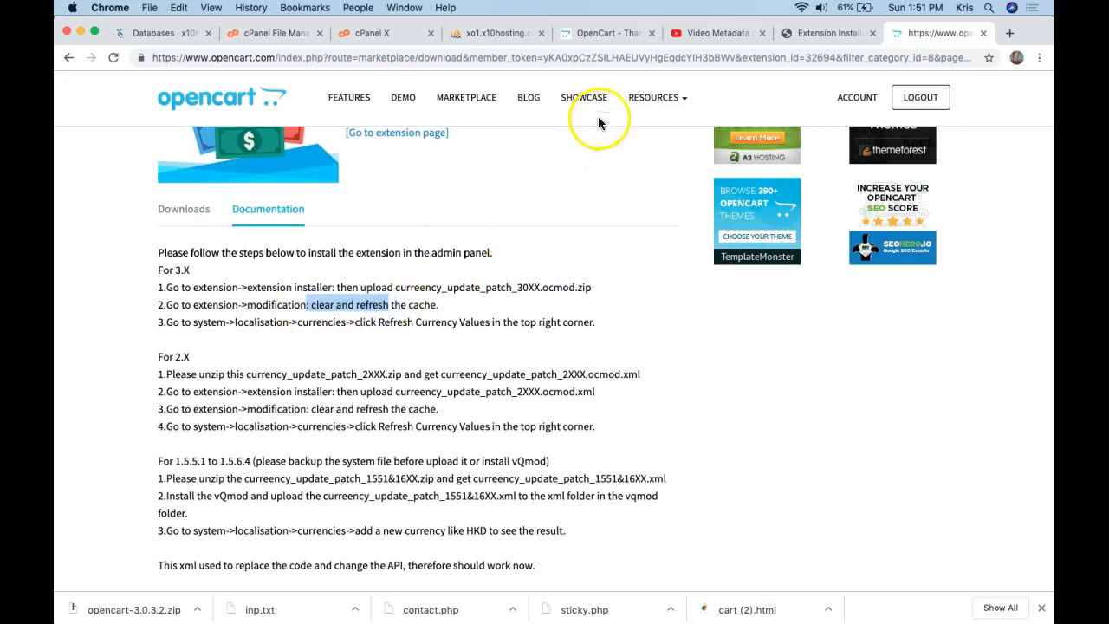
click(604, 33)
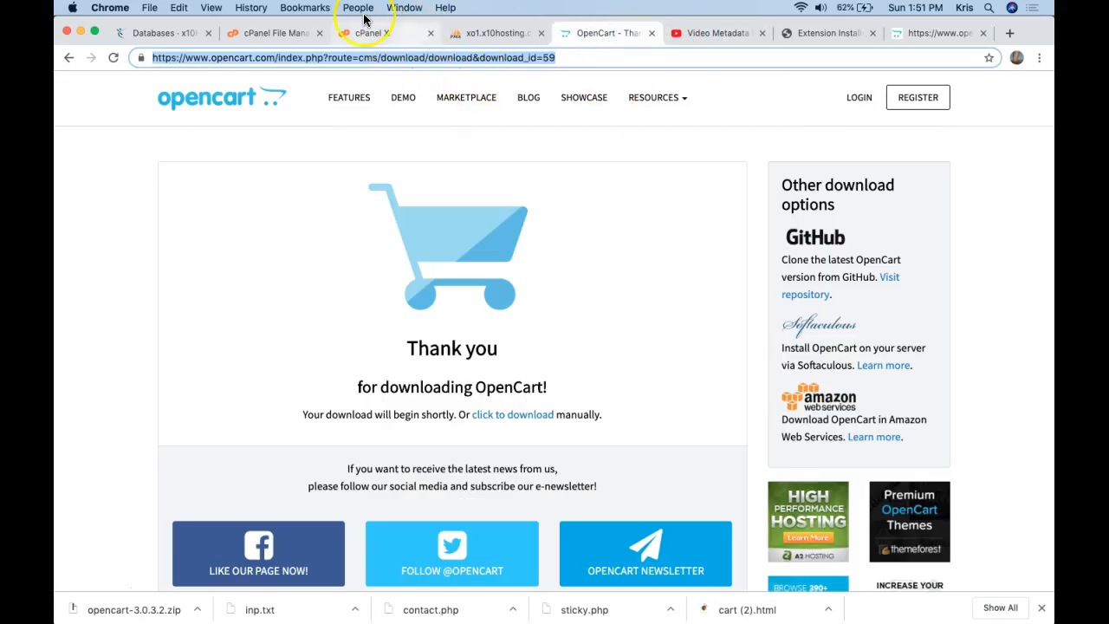
Go to Extensions > Modifications and refresh the modification cache.
click(804, 32)
scroll(563, 130, up, 1)
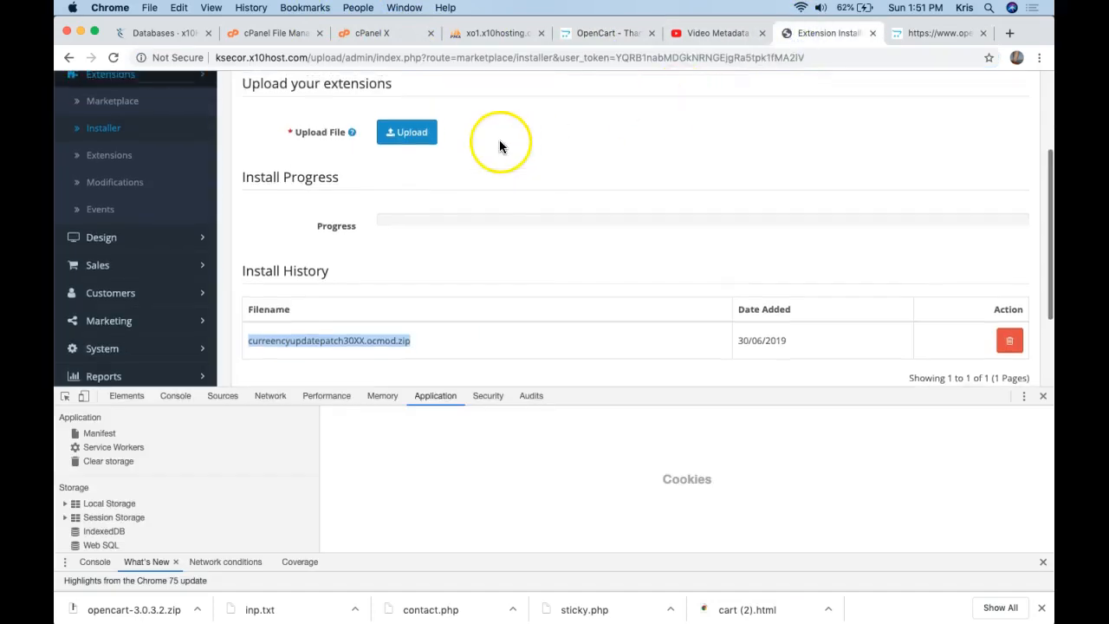
click(139, 155)
scroll(172, 186, down, 1)
scroll(172, 187, up, 1)
scroll(173, 186, down, 1)
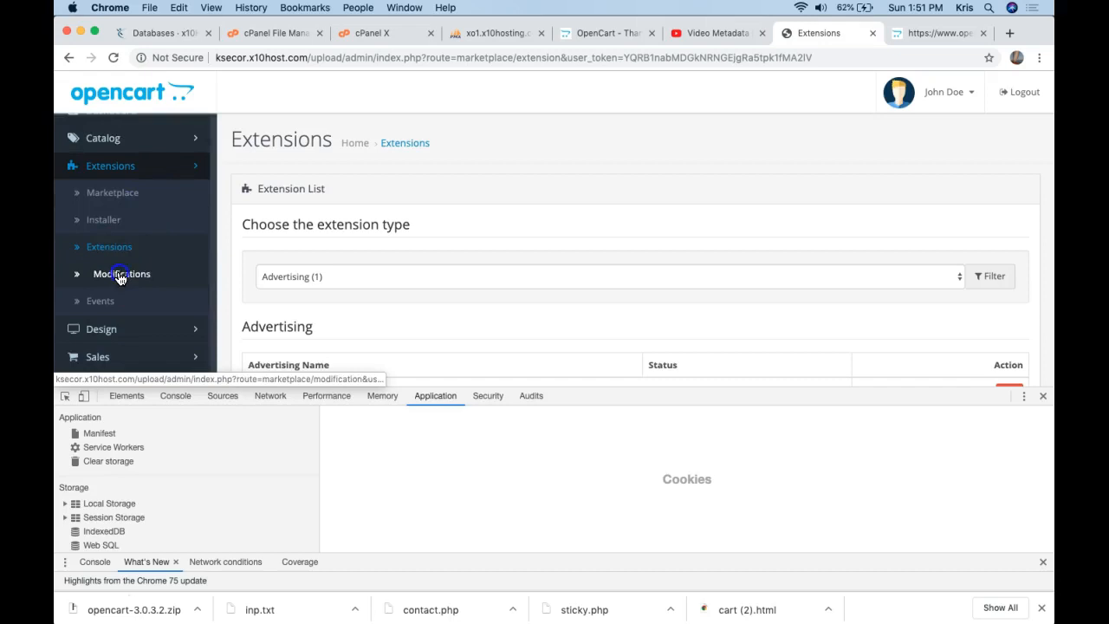
click(119, 274)
scroll(397, 153, down, 3)
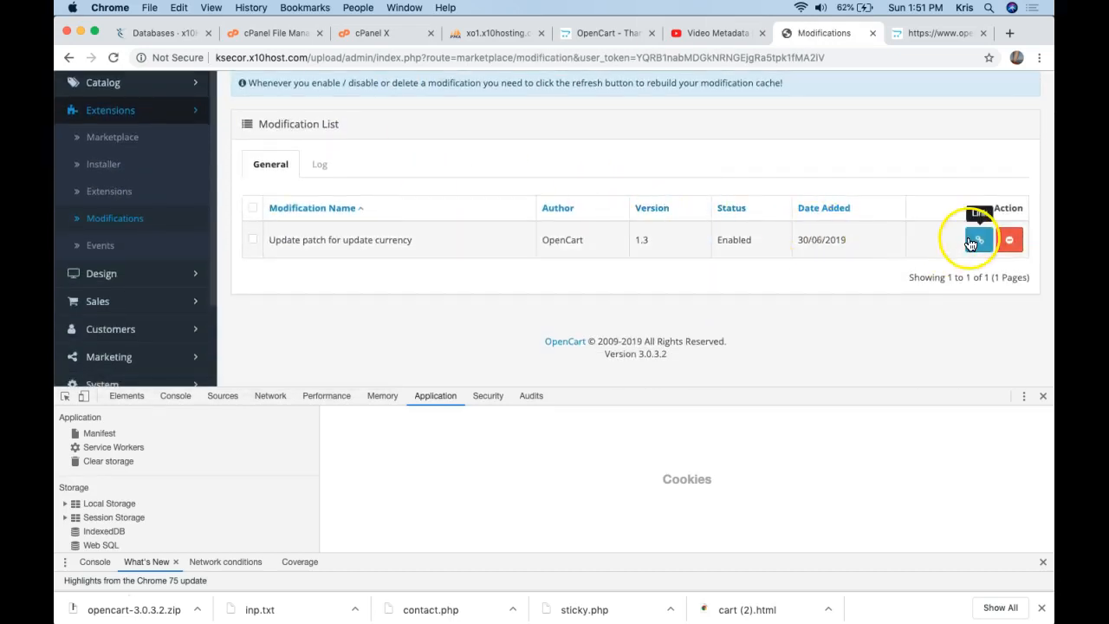
scroll(965, 247, up, 2)
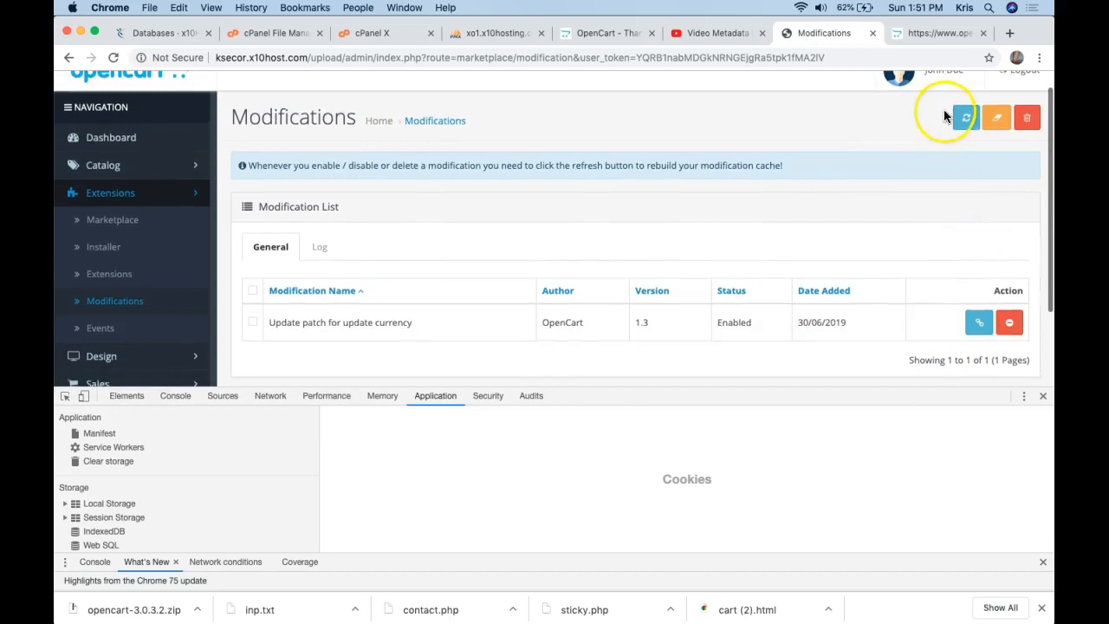
click(966, 118)
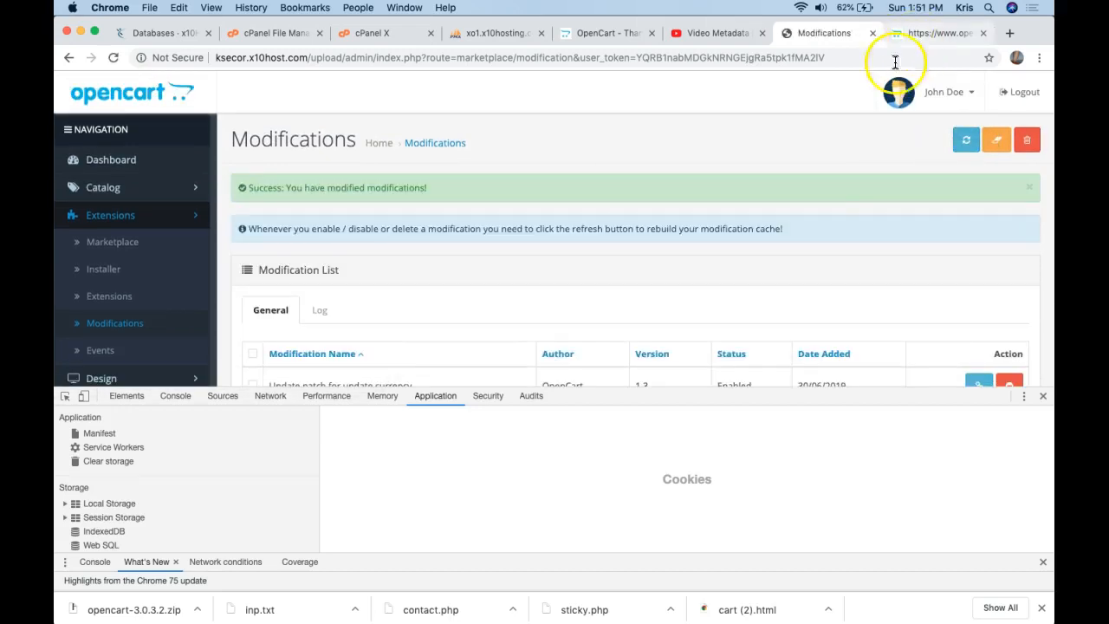
scroll(836, 195, down, 2)
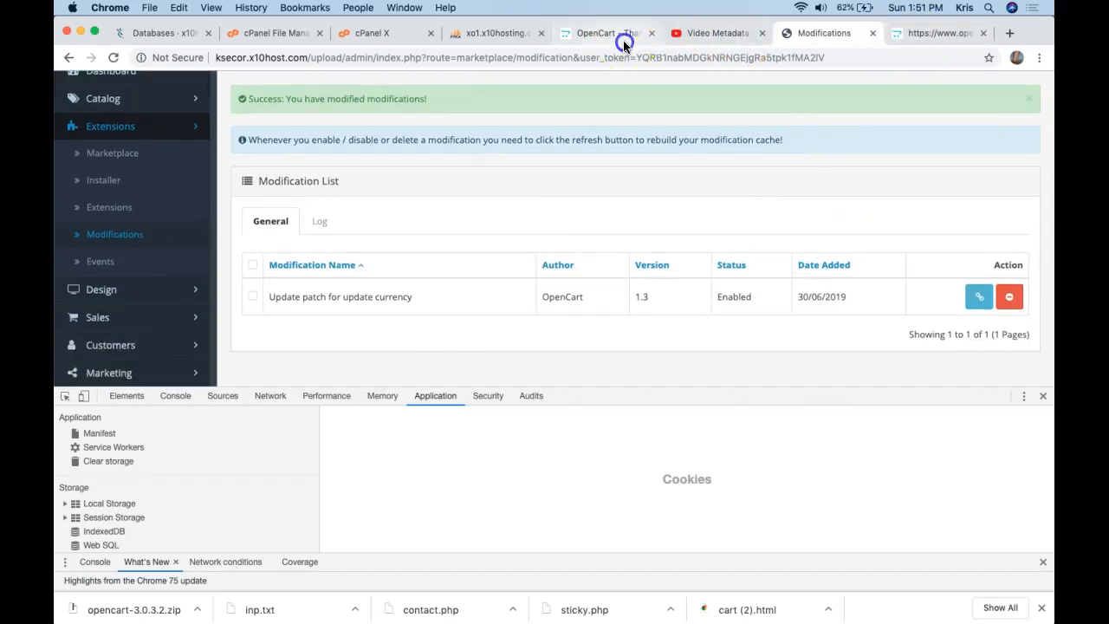
Close the OpenCart thank-you download tab and return to the admin Modifications page.
click(624, 39)
click(652, 33)
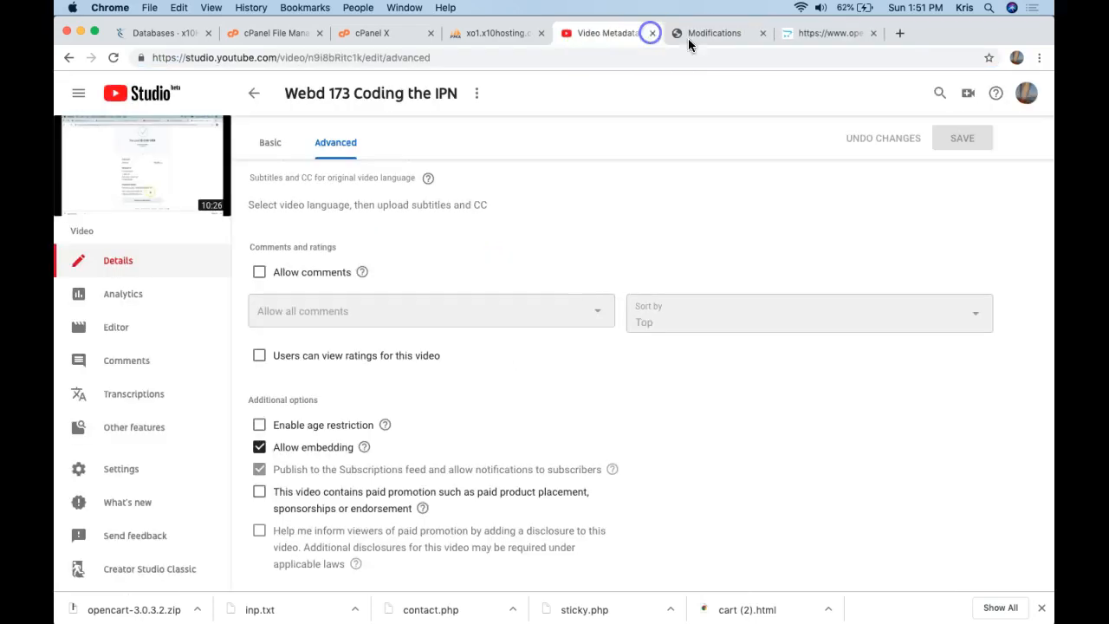
click(948, 35)
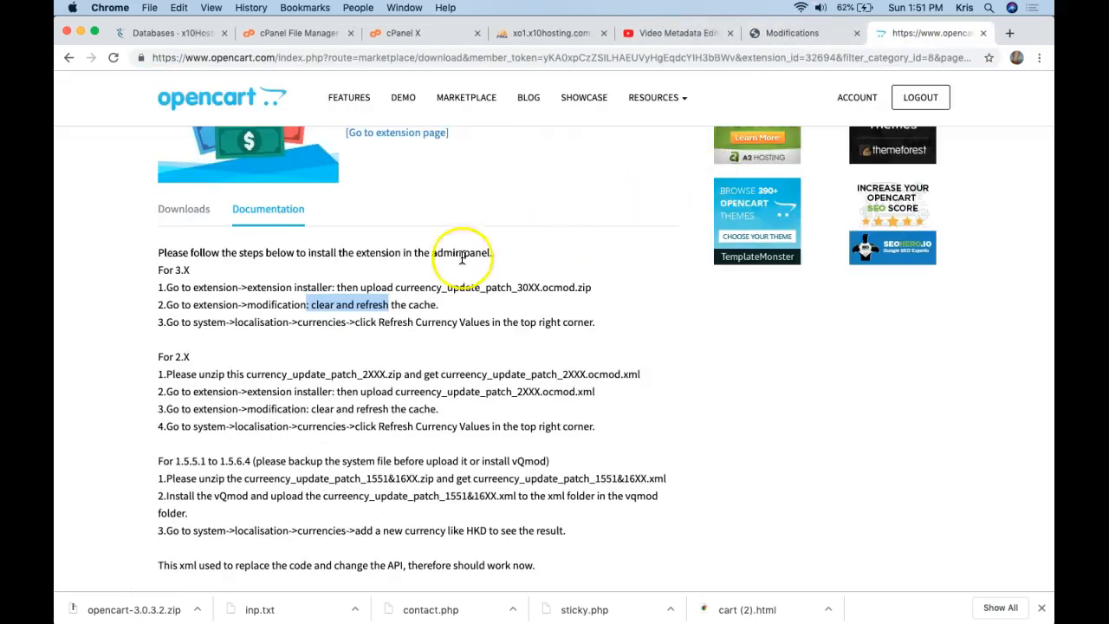
click(781, 39)
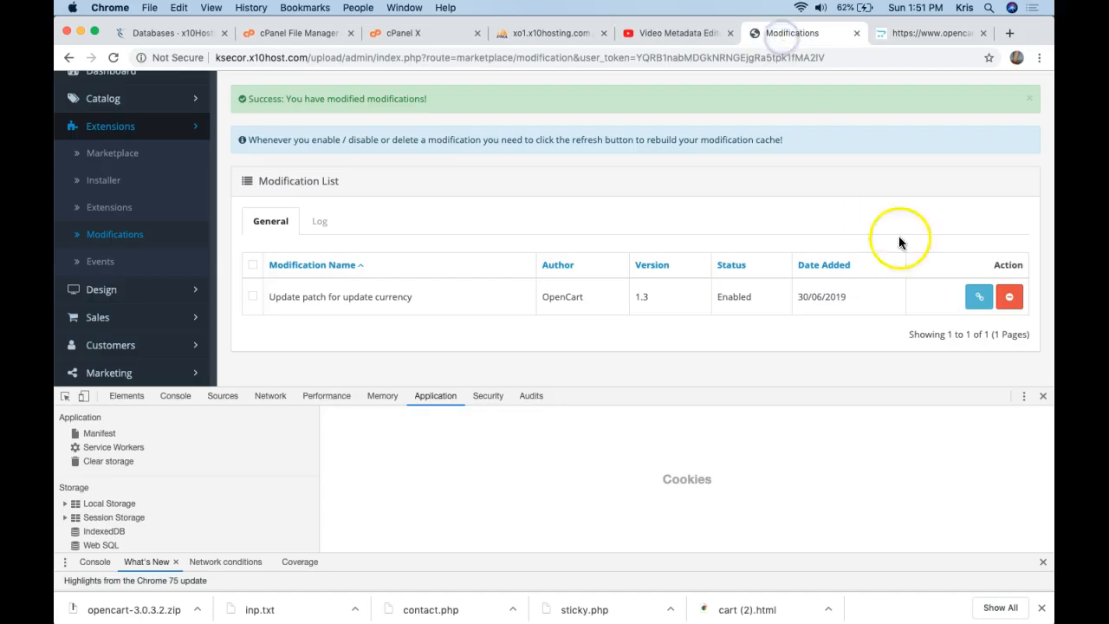
scroll(932, 208, up, 2)
Clear the modification cache and check the System > Localisation > Currencies path in the docs.
click(998, 142)
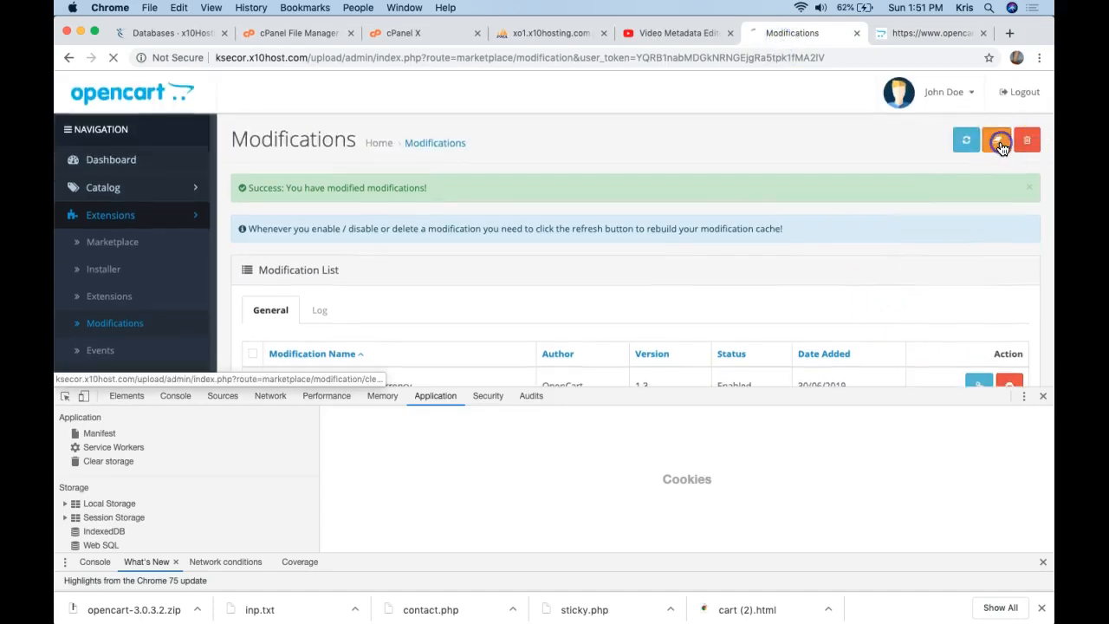
click(929, 39)
drag(193, 325, 579, 326)
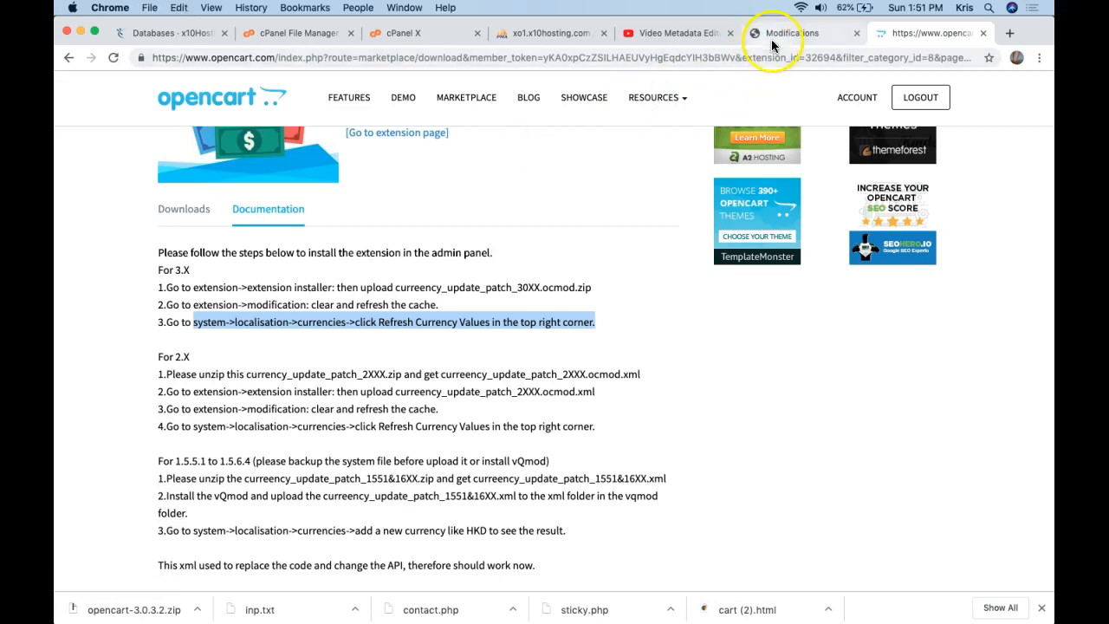
click(780, 33)
Close DevTools and expand System > Localisation in the admin sidebar.
drag(259, 272, 136, 284)
scroll(143, 287, down, 2)
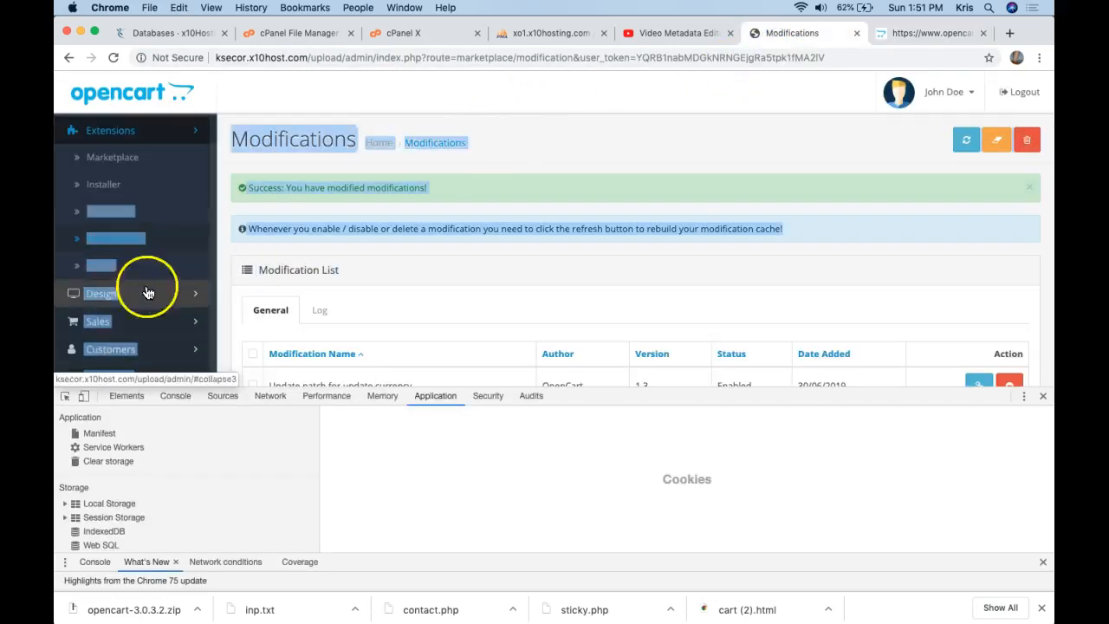
click(275, 244)
scroll(204, 265, down, 3)
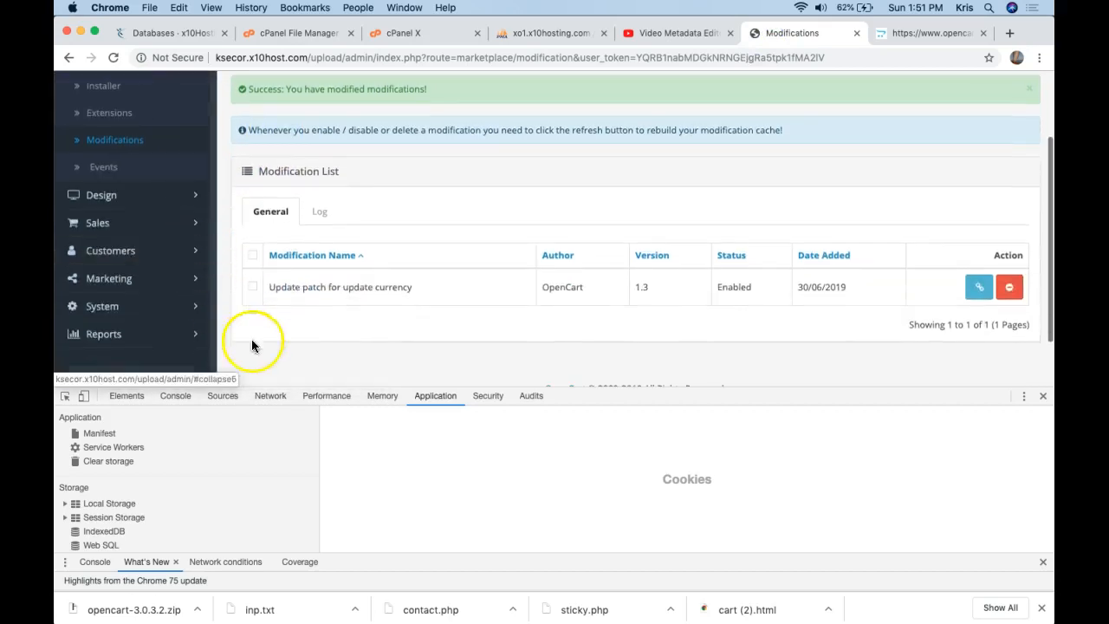
click(1042, 395)
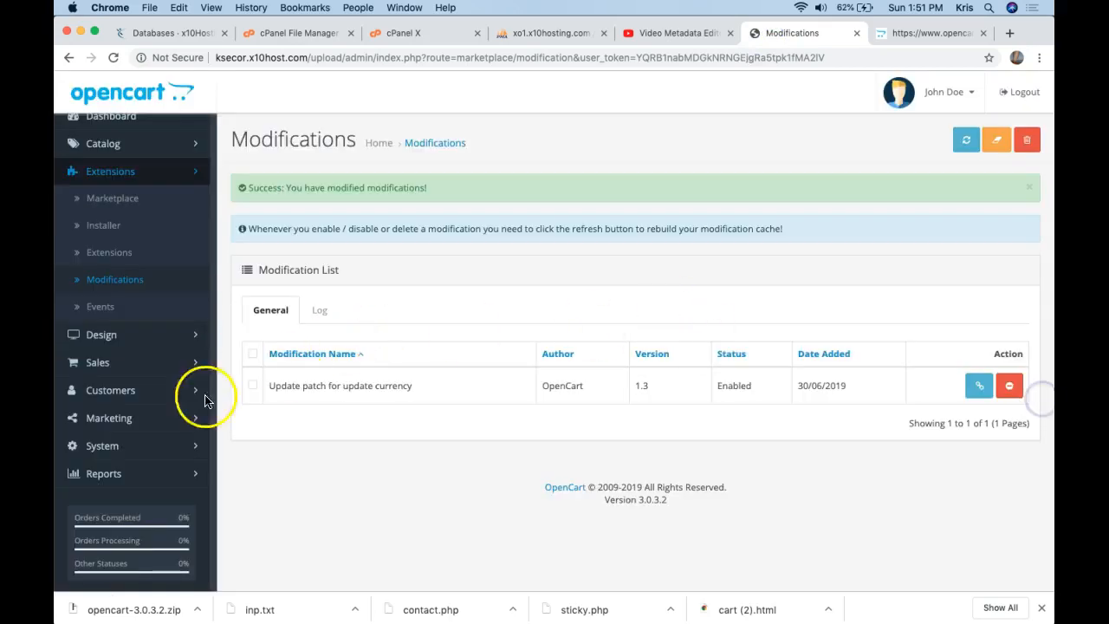
click(113, 444)
click(140, 485)
Refresh the currency values on the Currencies page, then return to the Dashboard.
click(379, 58)
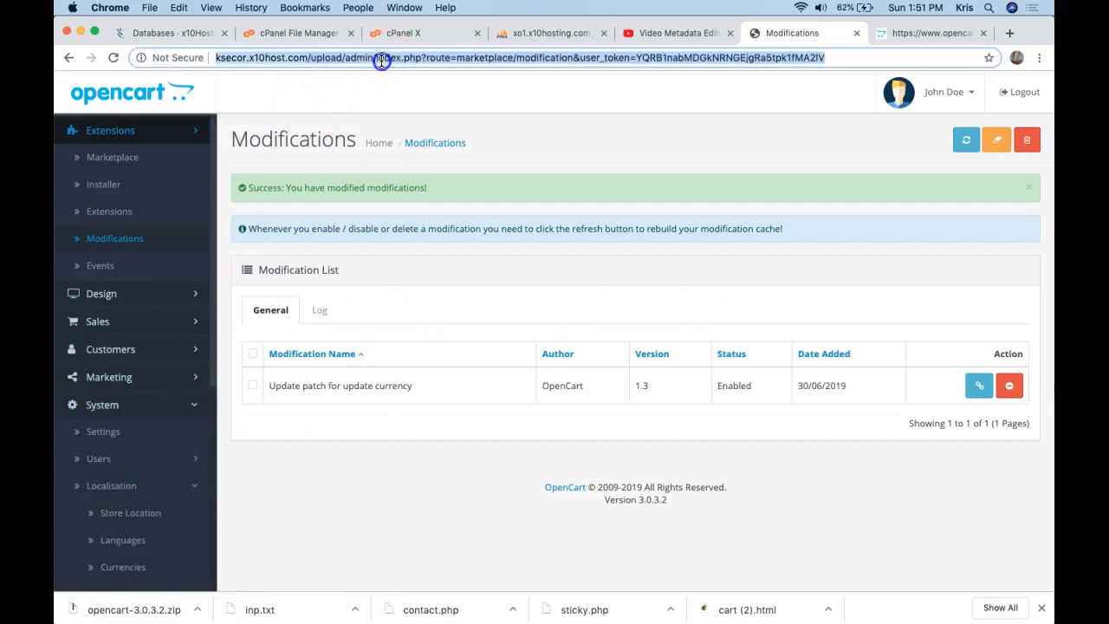
text(system->localisation->currencies->click Refresh Currency Values in the top right corner.)
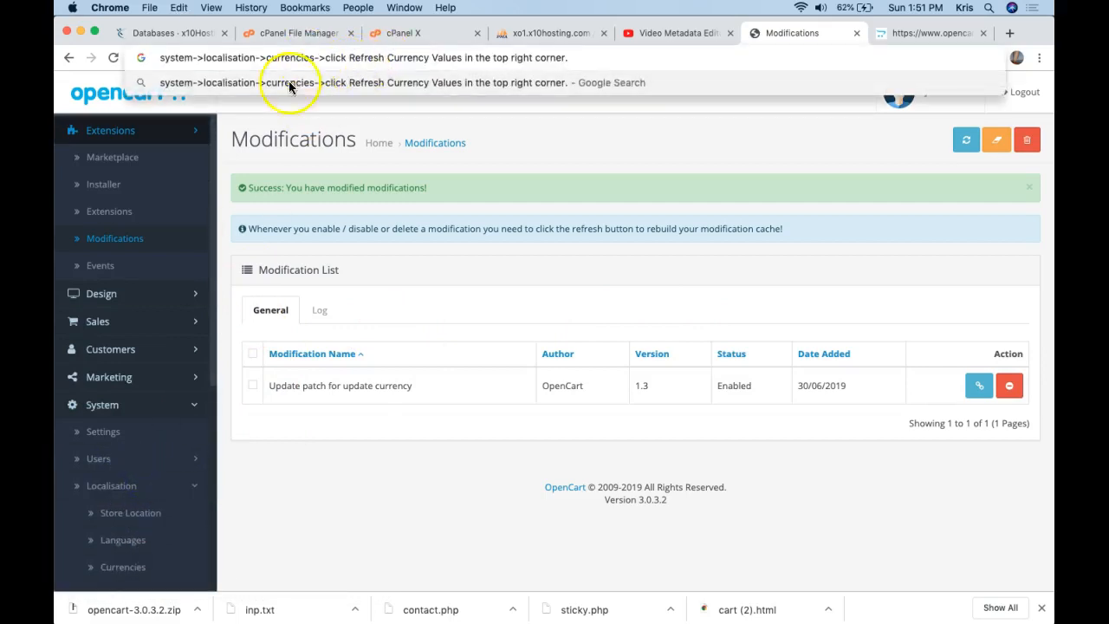
scroll(176, 451, down, 2)
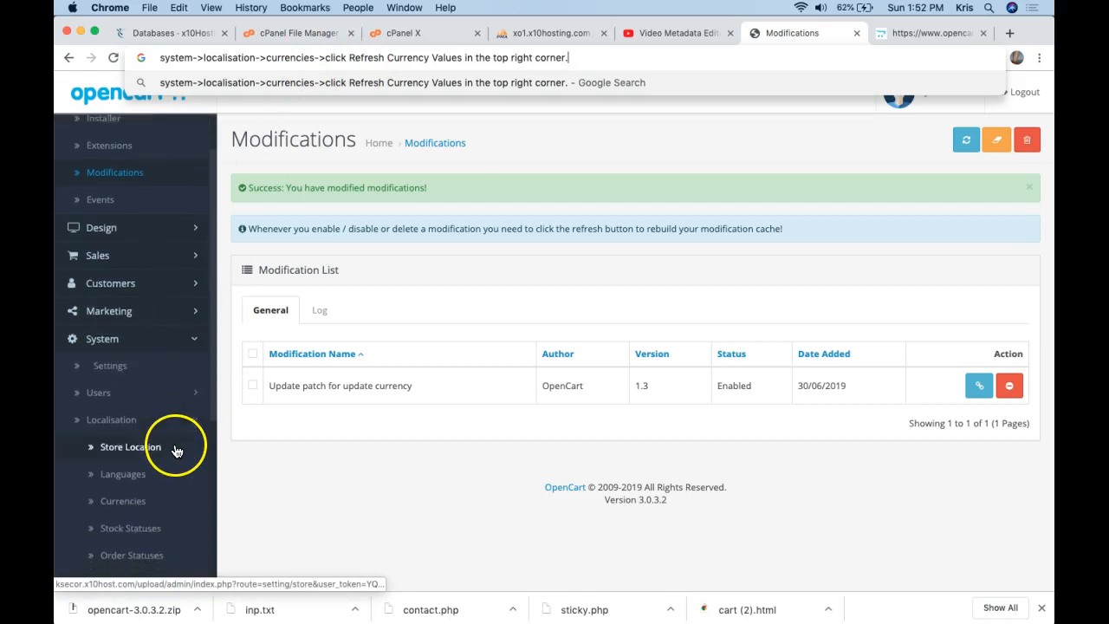
click(138, 501)
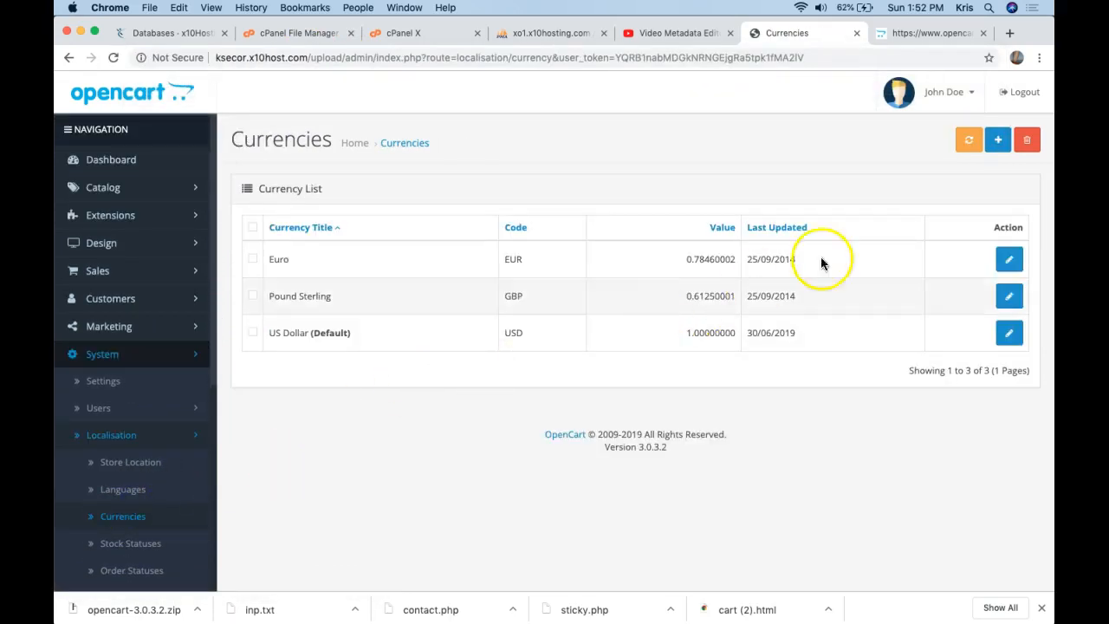
click(967, 141)
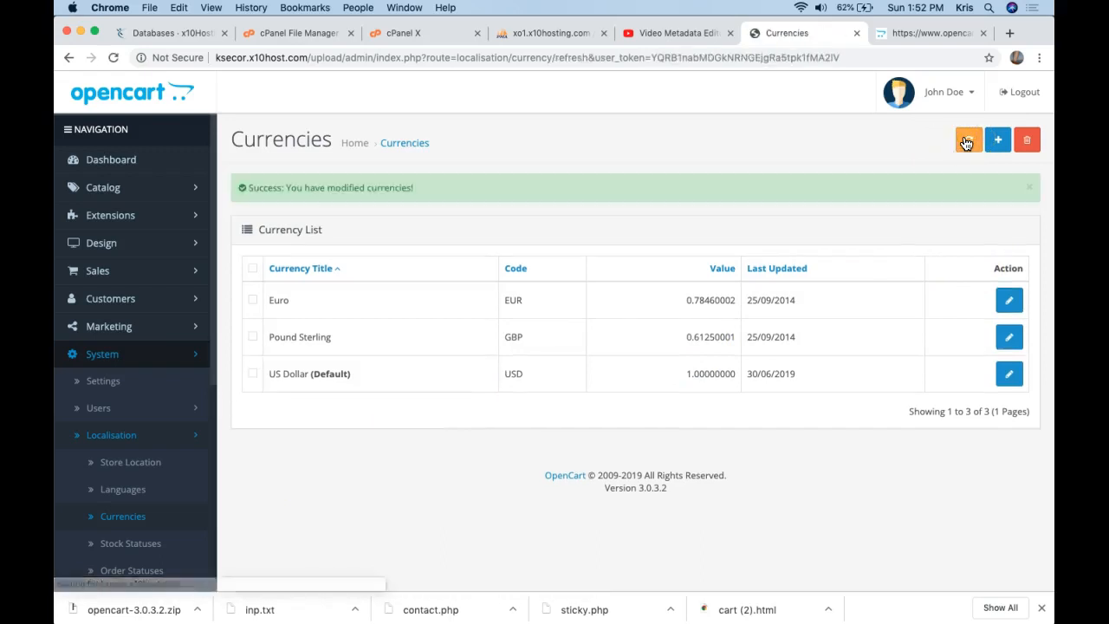
scroll(419, 153, down, 1)
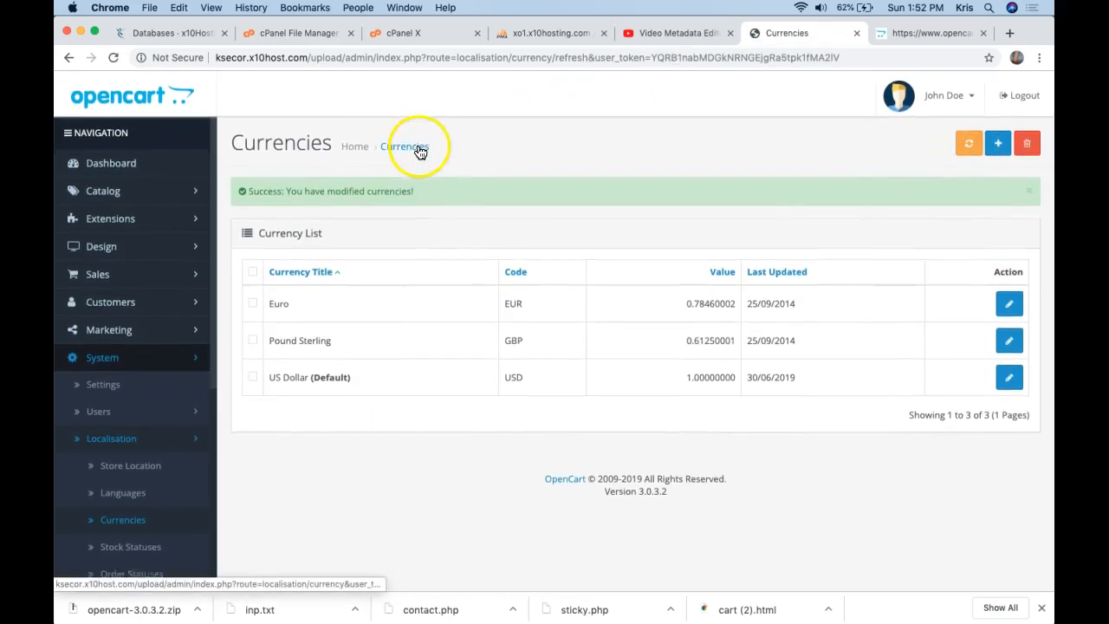
click(133, 164)
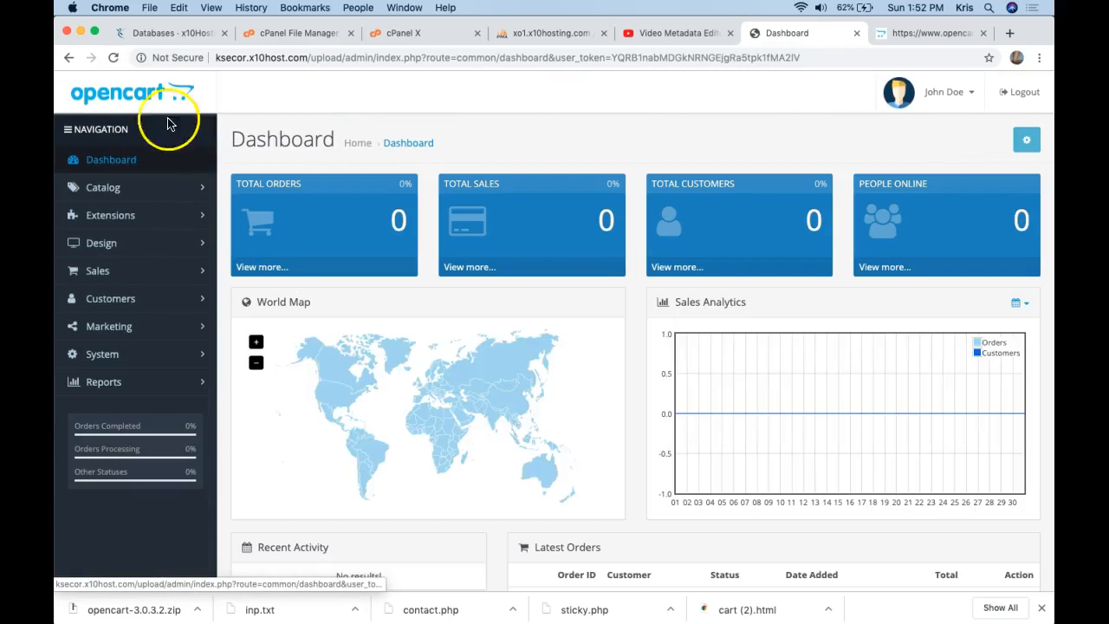